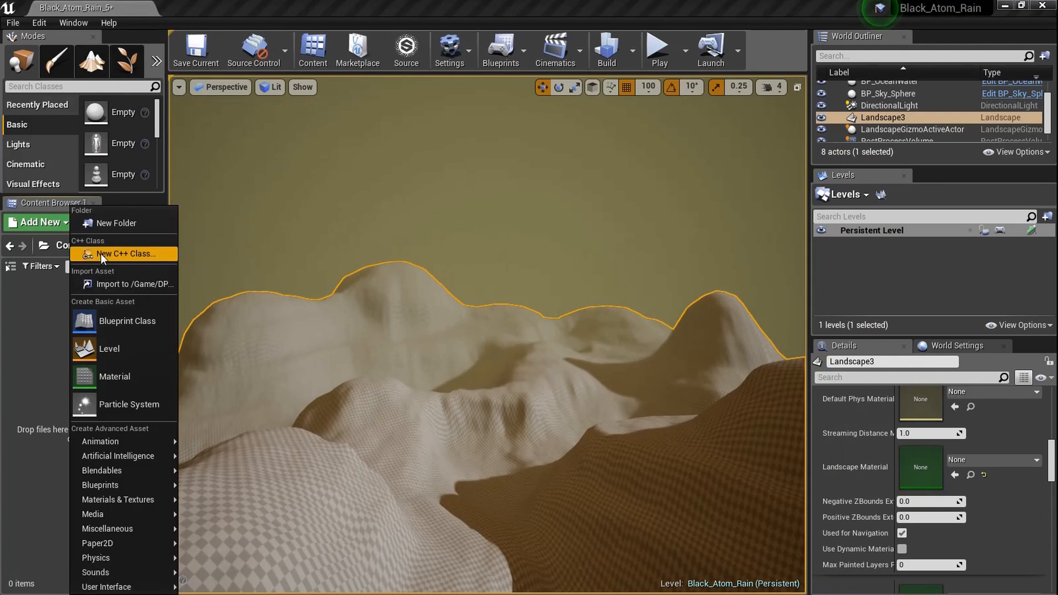
Step: Create a new material named L in the DP folder and assign it as Landscape3's landscape material
{"action": "left_click", "coordinate": [141, 369]}
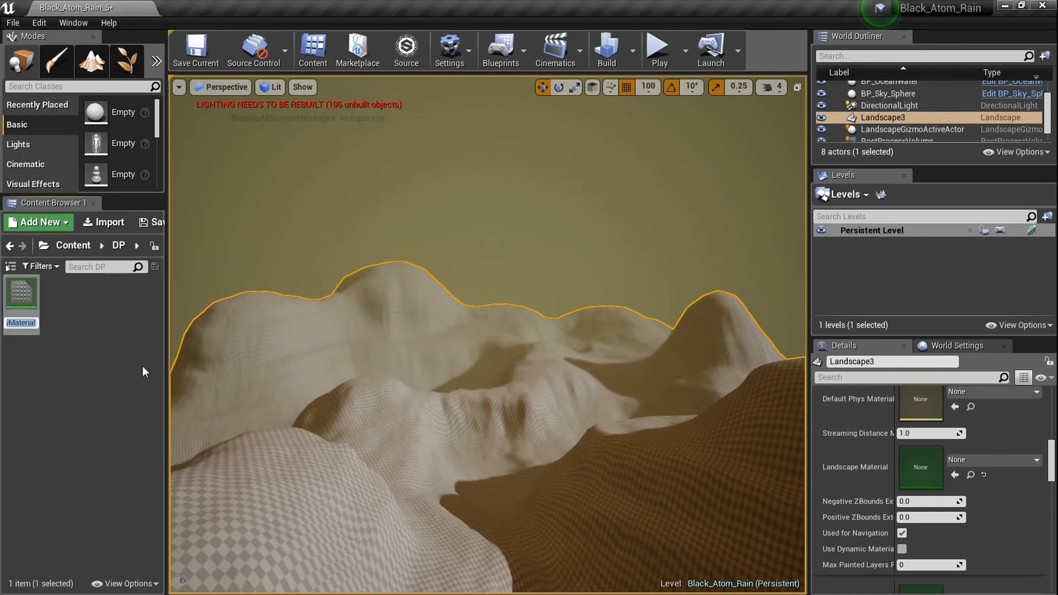
{"action": "type", "text": "L"}
{"action": "key", "text": "Return"}
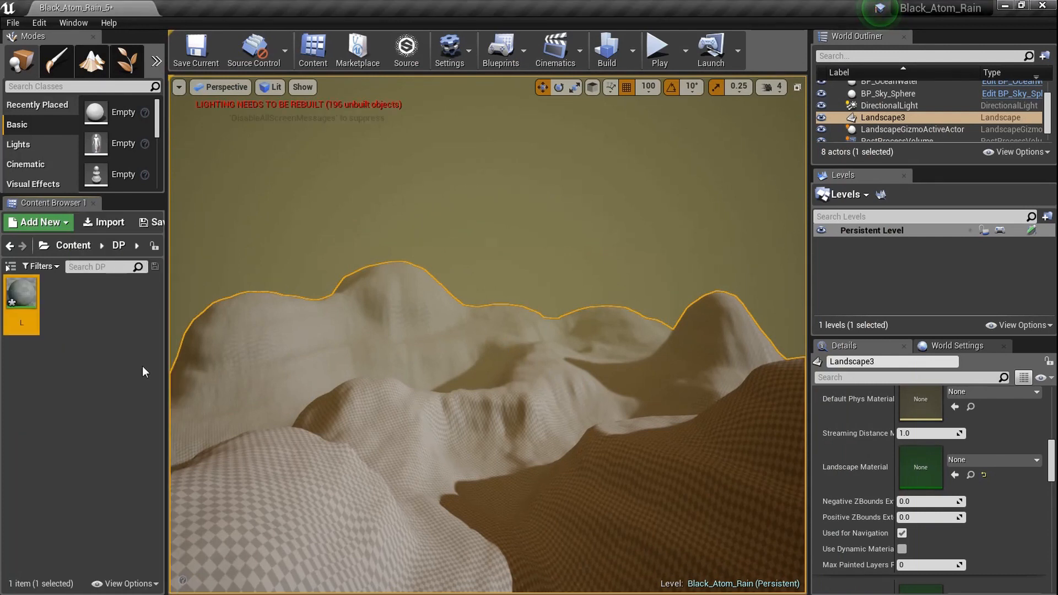
{"action": "left_click_drag", "start_coordinate": [35, 304], "coordinate": [916, 460]}
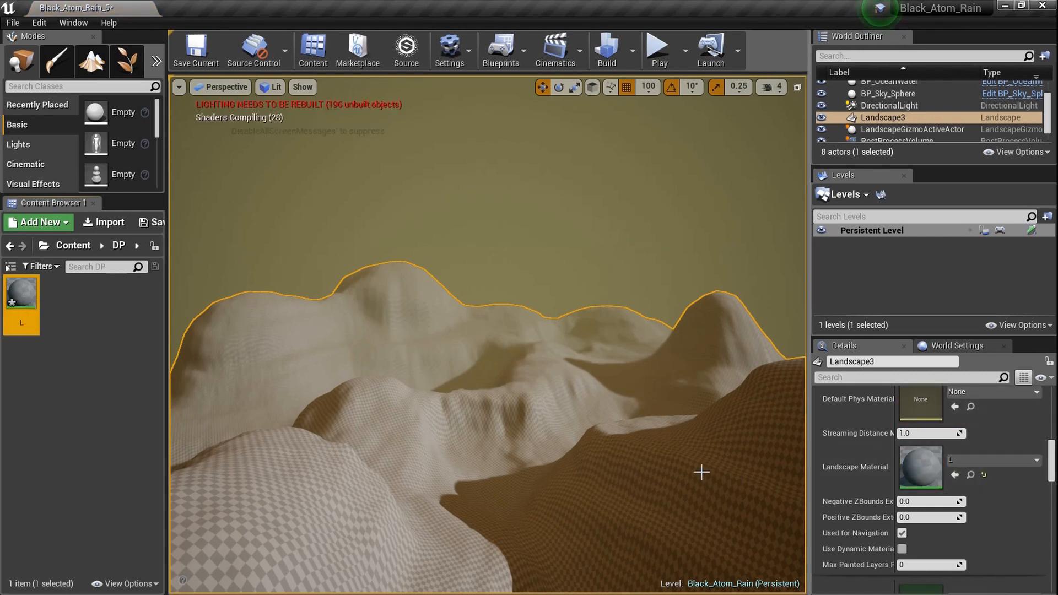
Step: Open material L for editing, check how it looks on the landscape in the level, and return to its graph
{"action": "double_click", "coordinate": [26, 291]}
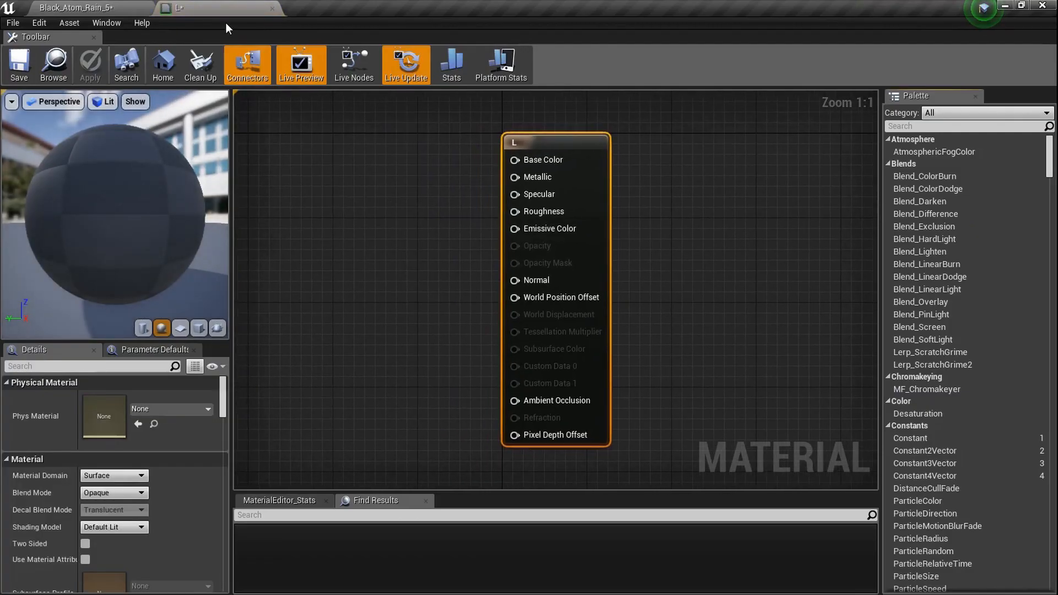
{"action": "left_click", "coordinate": [110, 7]}
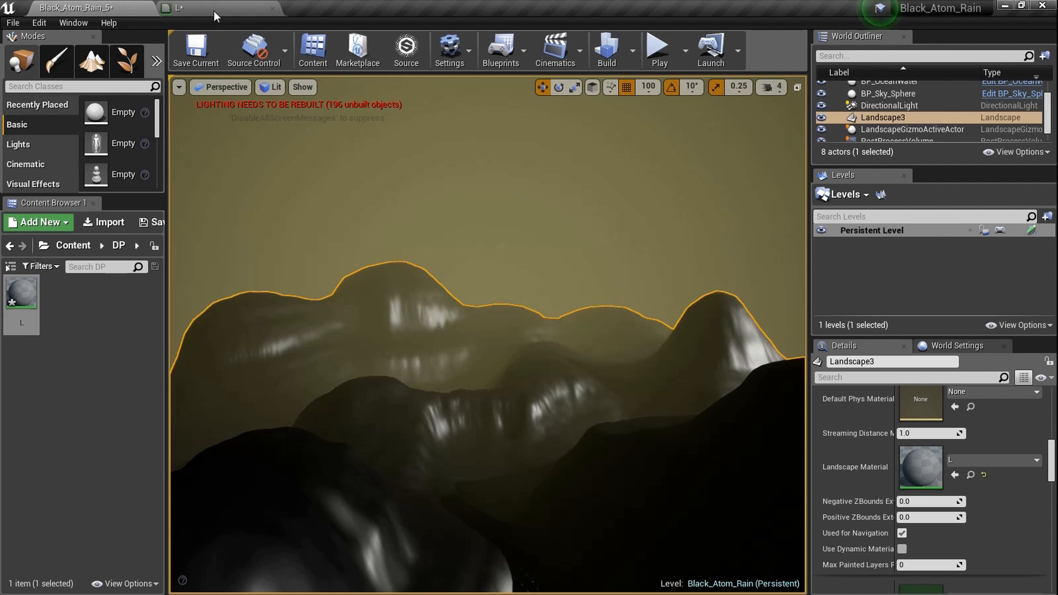
{"action": "left_click", "coordinate": [214, 11]}
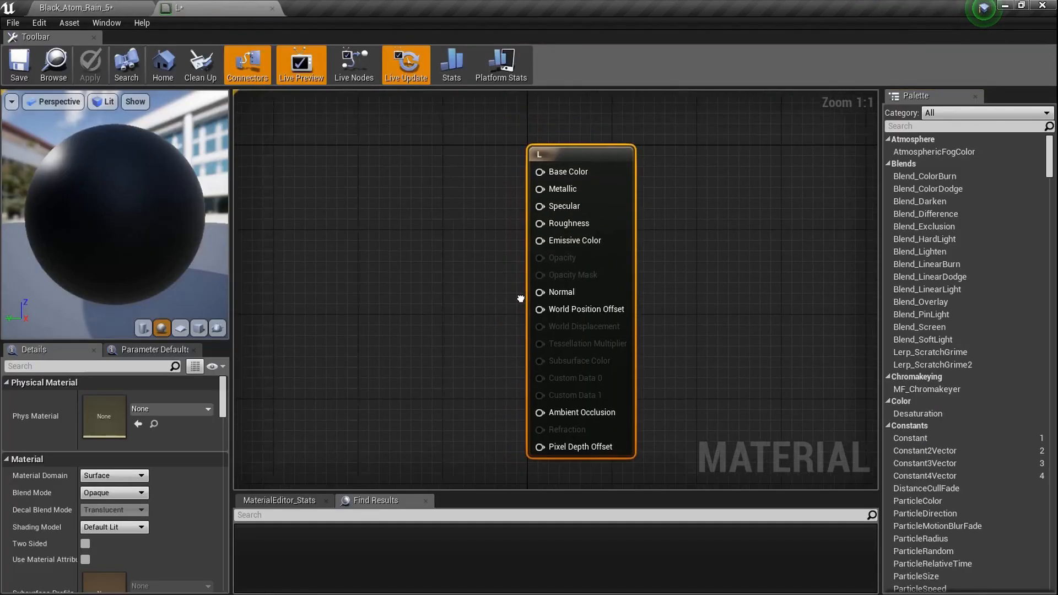
Step: Add a vector parameter named Grass to the graph, in front of the material's output node
{"action": "right_click_drag", "start_coordinate": [520, 299], "coordinate": [615, 312]}
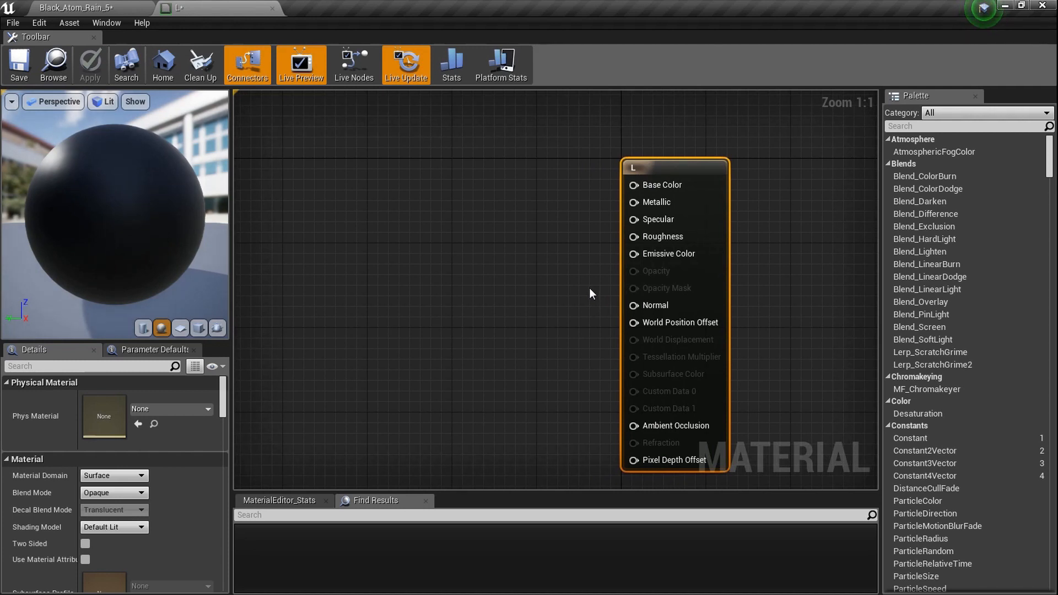
{"action": "right_click_drag", "start_coordinate": [589, 289], "coordinate": [621, 305]}
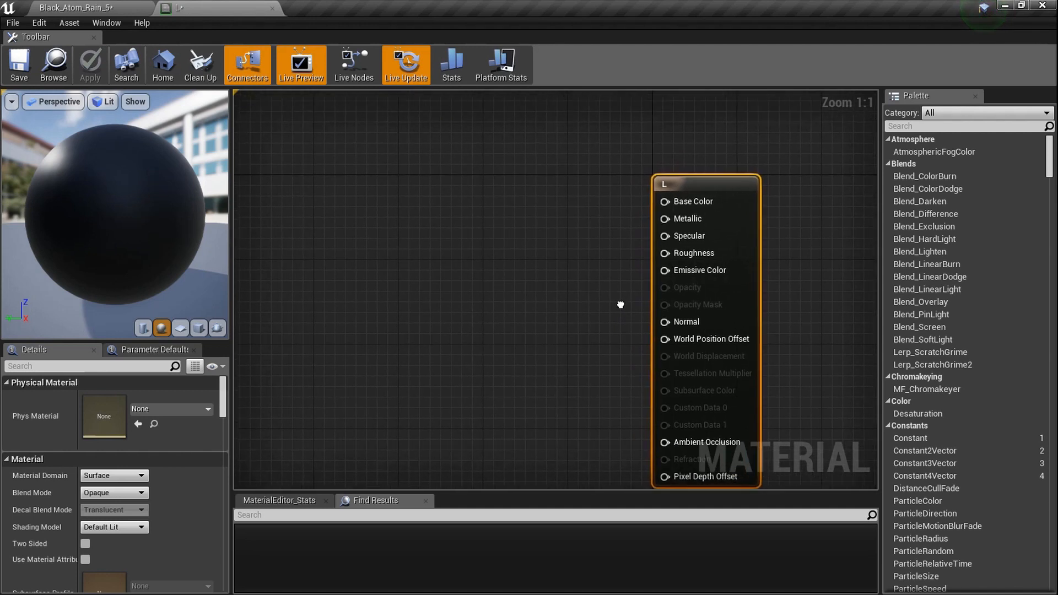
{"action": "left_click", "coordinate": [409, 214]}
{"action": "type", "text": "Grass"}
{"action": "key", "text": "Return"}
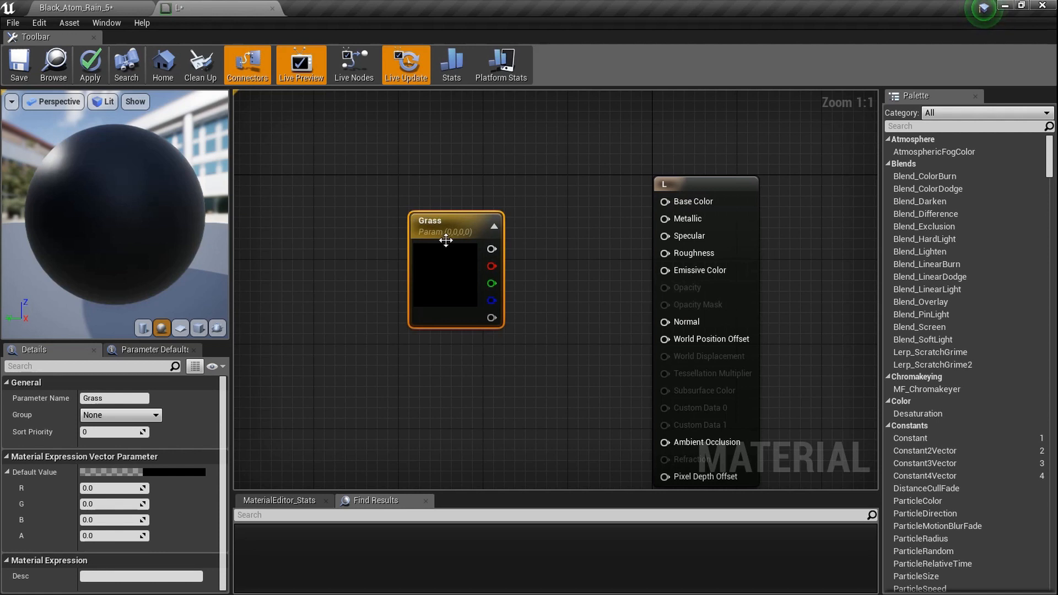
Step: Set the Grass parameter's colour to dark green (0.00734, 0.0729, 0, 0) and move its node farther from the output node
{"action": "double_click", "coordinate": [444, 236]}
{"action": "left_click", "coordinate": [504, 410]}
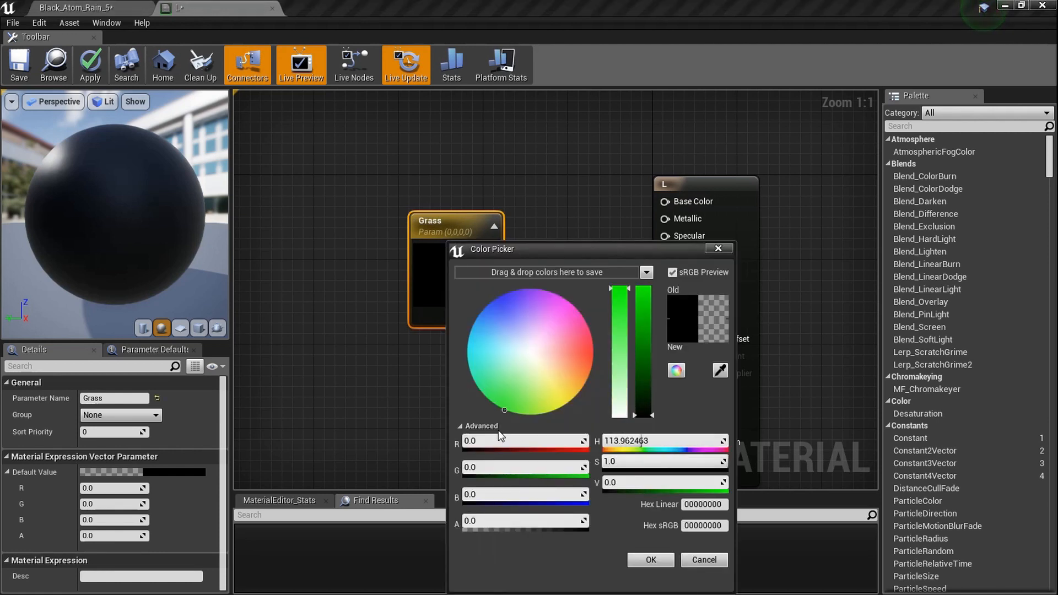
{"action": "left_click", "coordinate": [647, 410]}
{"action": "left_click_drag", "start_coordinate": [647, 396], "coordinate": [647, 406]}
{"action": "left_click", "coordinate": [651, 560]}
{"action": "left_click_drag", "start_coordinate": [444, 302], "coordinate": [372, 256]}
Step: Add a vector parameter named Durt below Grass and set its colour to dark brown with R 0.041667 and G 0.023747
{"action": "left_click", "coordinate": [348, 334]}
{"action": "left_click", "coordinate": [346, 328]}
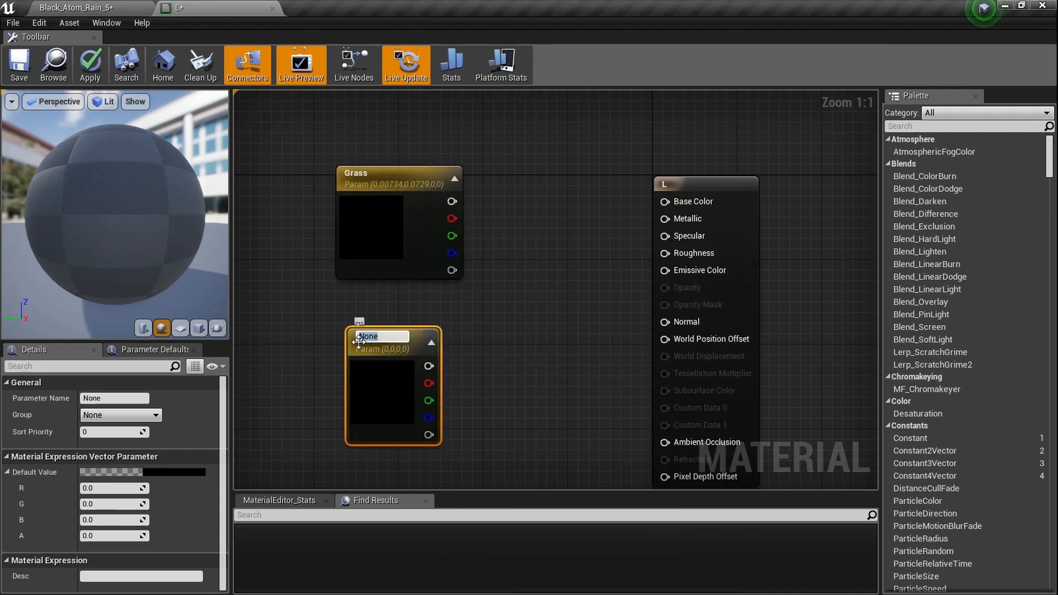
{"action": "type", "text": "Durt"}
{"action": "key", "text": "Return"}
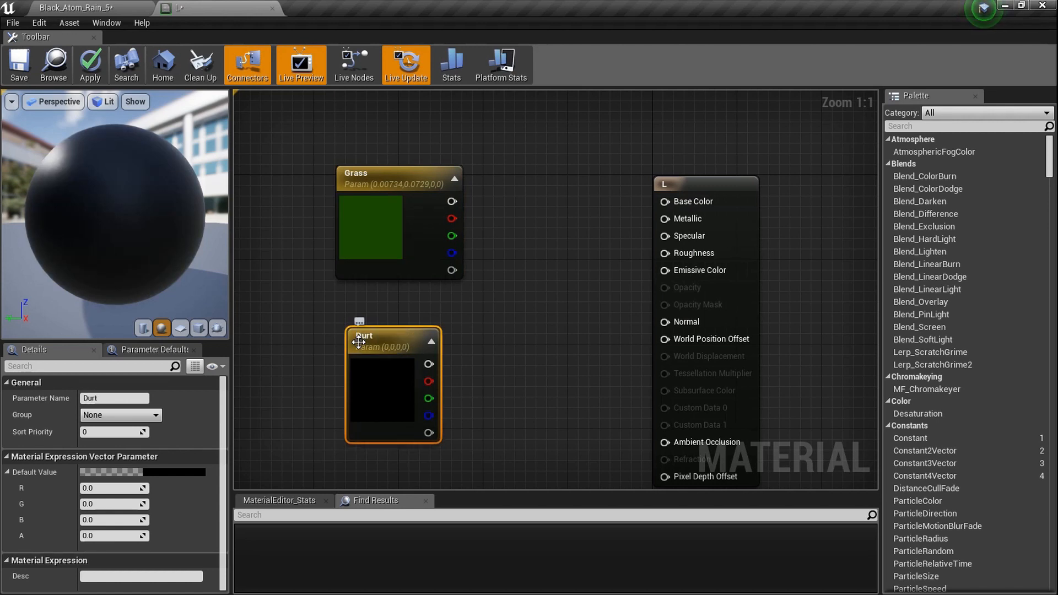
{"action": "double_click", "coordinate": [383, 378]}
{"action": "left_click_drag", "start_coordinate": [491, 381], "coordinate": [571, 422]}
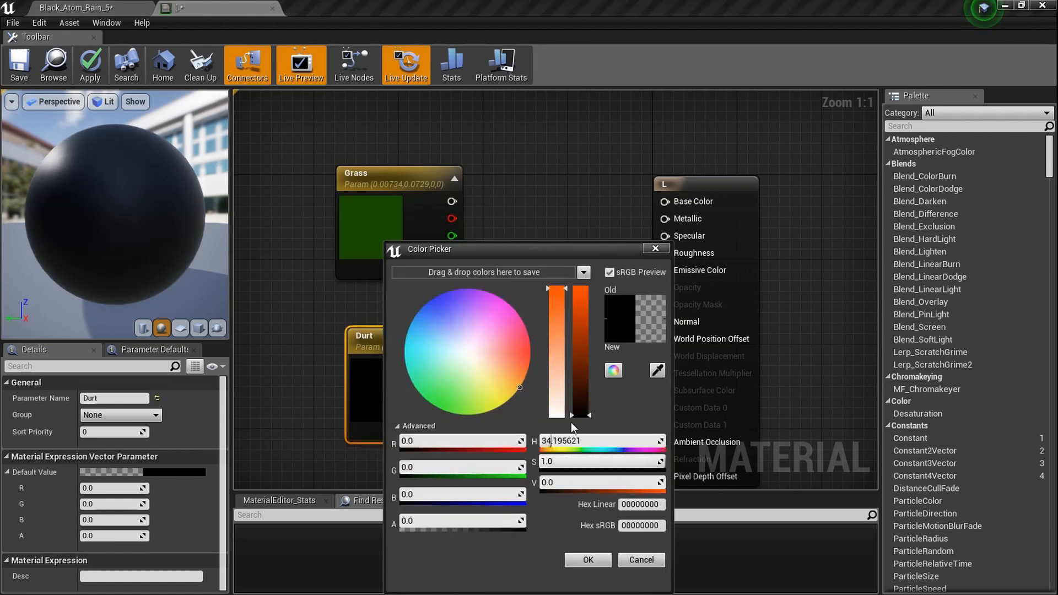
{"action": "left_click", "coordinate": [582, 411]}
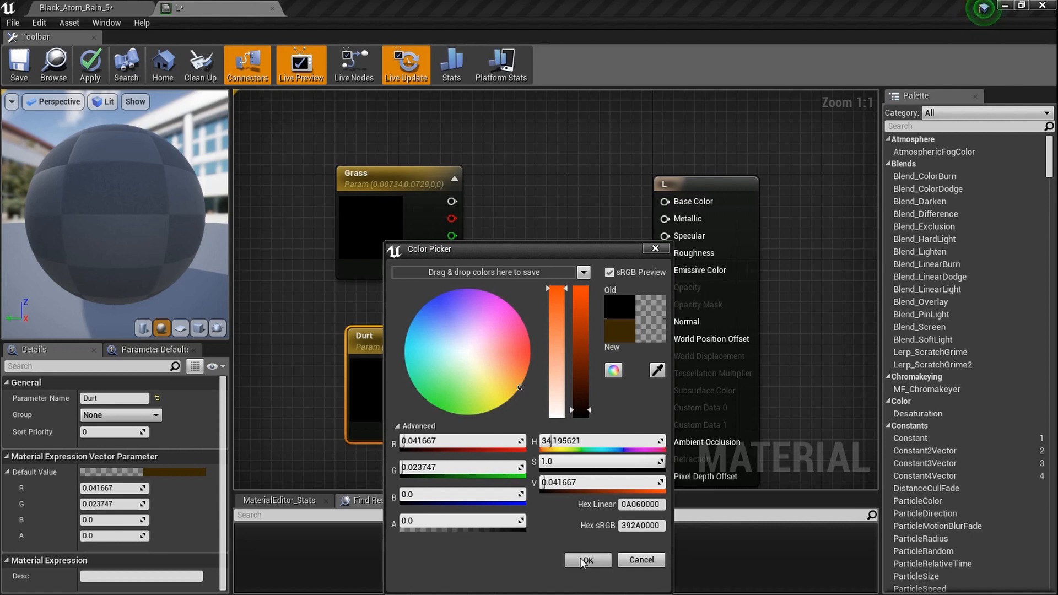
{"action": "left_click", "coordinate": [586, 560]}
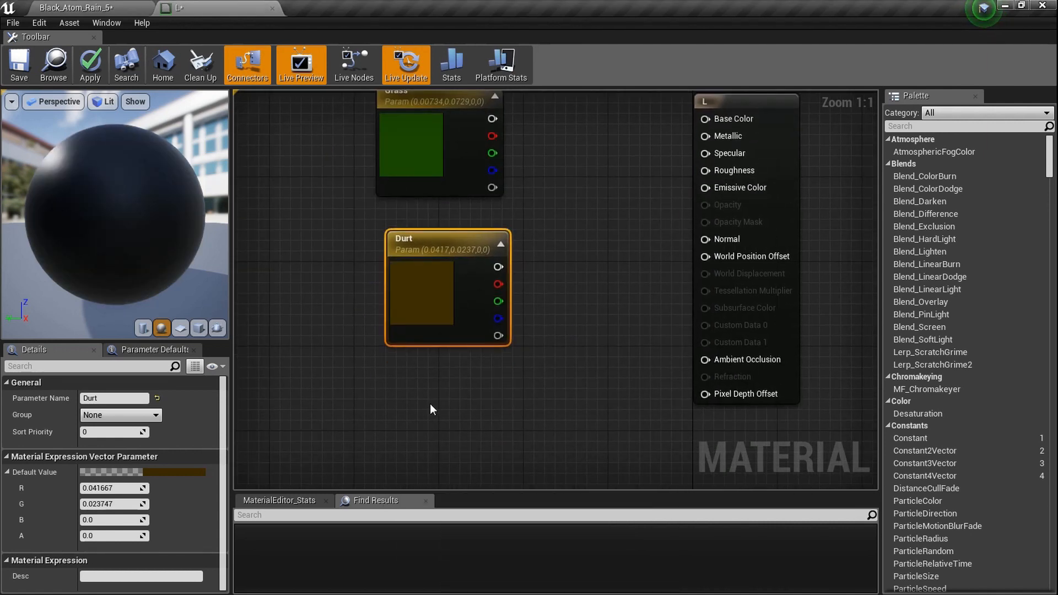
Step: Add a vector parameter named Rock below Durt and set its colour to dark grey, 0.026042 for R, G and B
{"action": "left_click", "coordinate": [429, 403]}
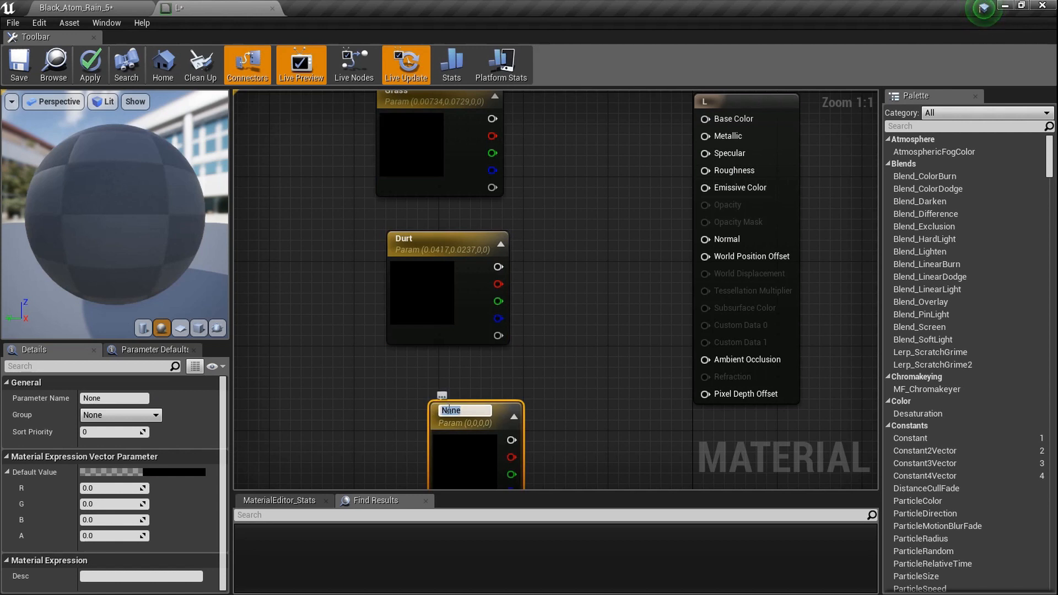
{"action": "type", "text": "Rock"}
{"action": "key", "text": "Return"}
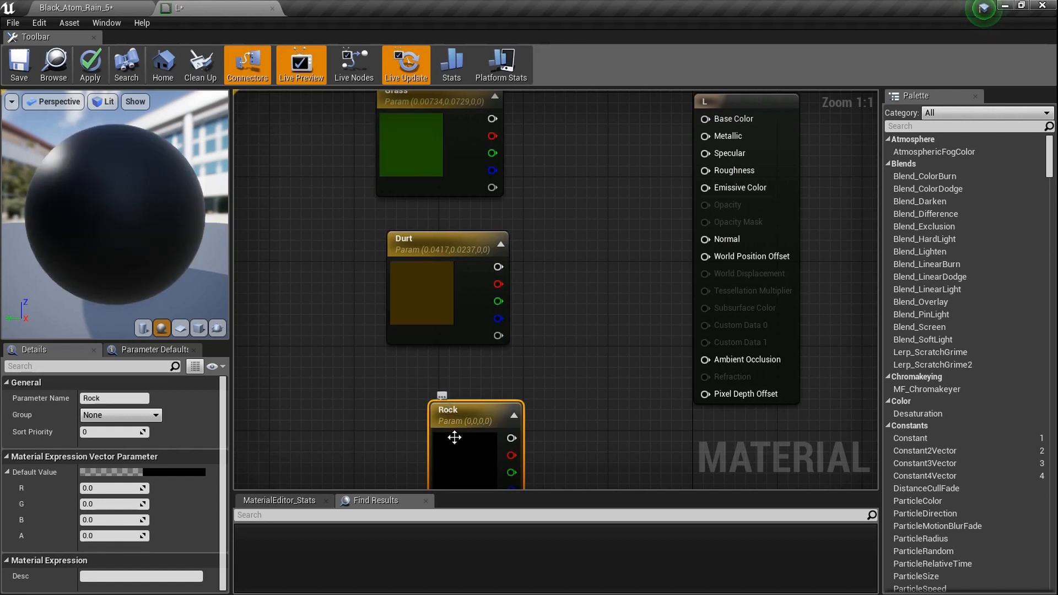
{"action": "double_click", "coordinate": [461, 447]}
{"action": "left_click_drag", "start_coordinate": [663, 416], "coordinate": [661, 412]}
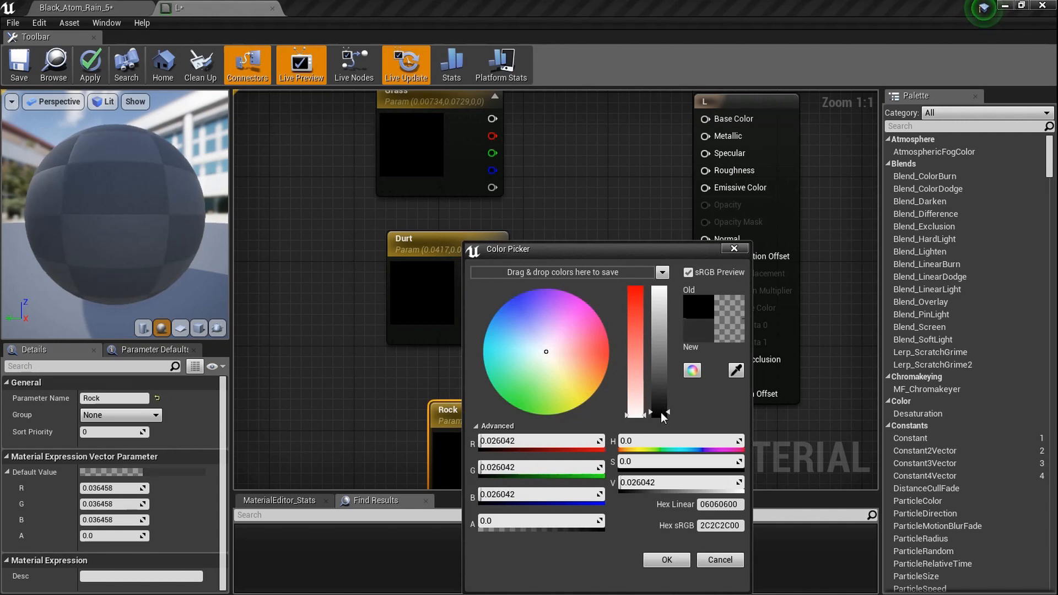
{"action": "left_click", "coordinate": [667, 560]}
Step: Move the Rock, Durt and Grass nodes away from the output node into a rough column
{"action": "scroll", "coordinate": [600, 422], "scroll_direction": "down", "scroll_amount": 3}
{"action": "right_click_drag", "start_coordinate": [600, 422], "coordinate": [632, 335]}
{"action": "left_click_drag", "start_coordinate": [565, 393], "coordinate": [449, 390]}
{"action": "left_click_drag", "start_coordinate": [525, 260], "coordinate": [455, 266]}
{"action": "right_click_drag", "start_coordinate": [455, 266], "coordinate": [452, 303]}
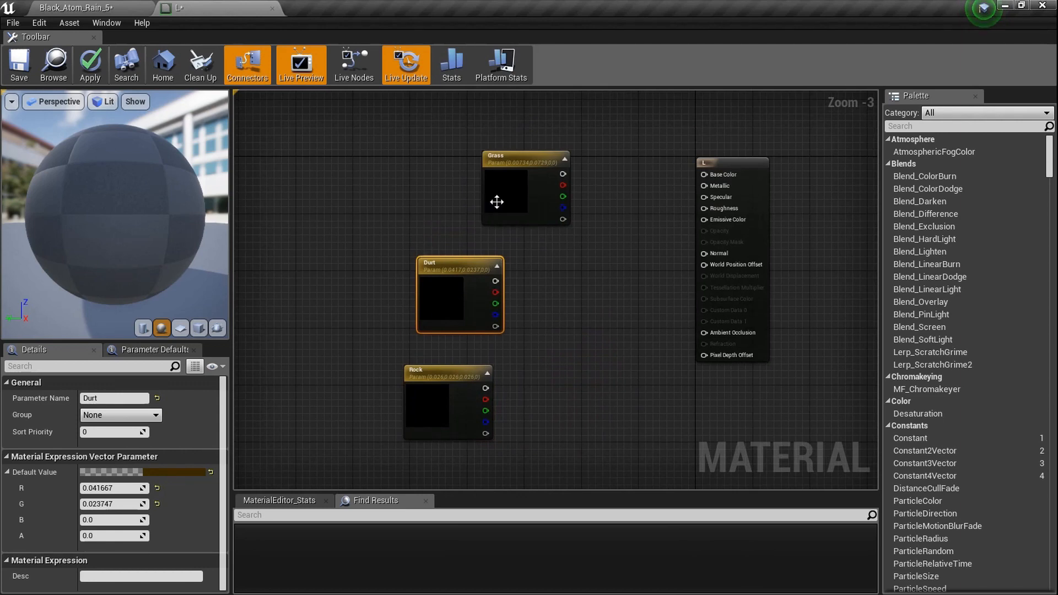
{"action": "left_click_drag", "start_coordinate": [496, 202], "coordinate": [443, 209]}
Step: Add a WorldAlignedBlend node and place it above the Grass parameter
{"action": "scroll", "coordinate": [455, 194], "scroll_direction": "up", "scroll_amount": 6}
{"action": "scroll", "coordinate": [456, 264], "scroll_direction": "down", "scroll_amount": 3}
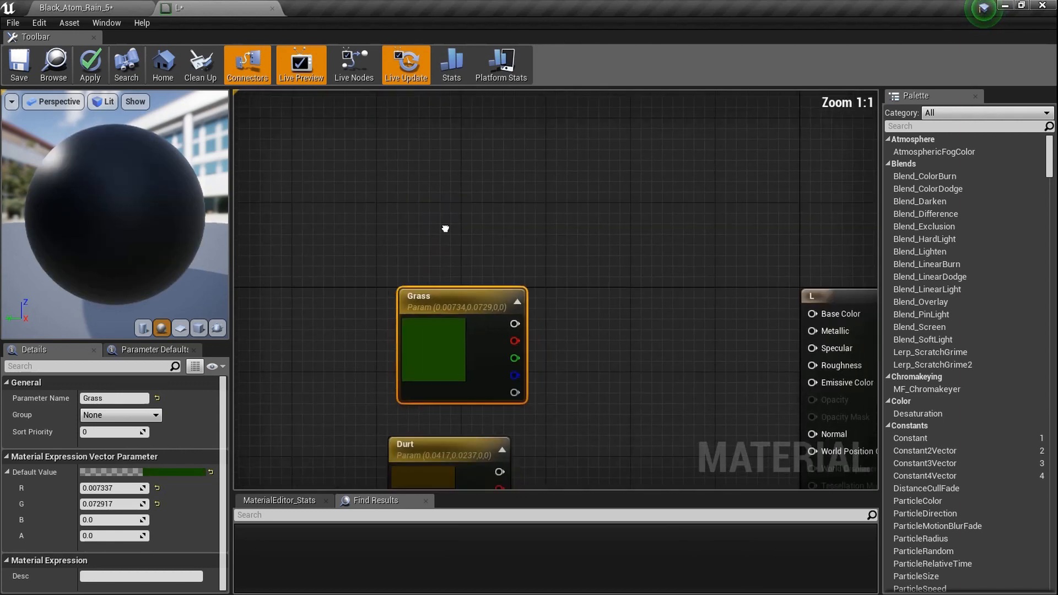
{"action": "right_click_drag", "start_coordinate": [501, 318], "coordinate": [568, 351]}
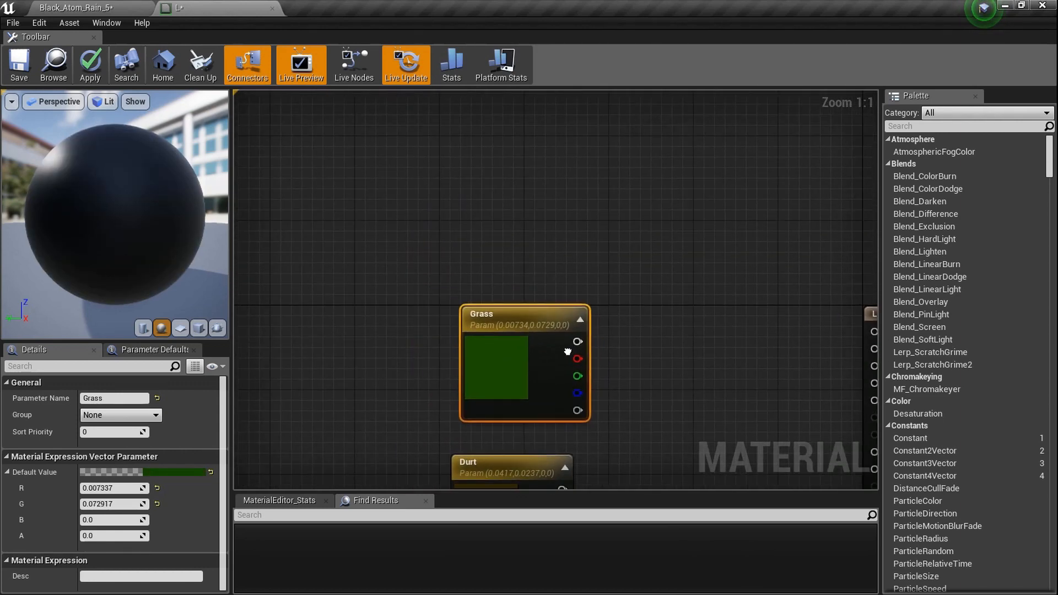
{"action": "right_click", "coordinate": [498, 258]}
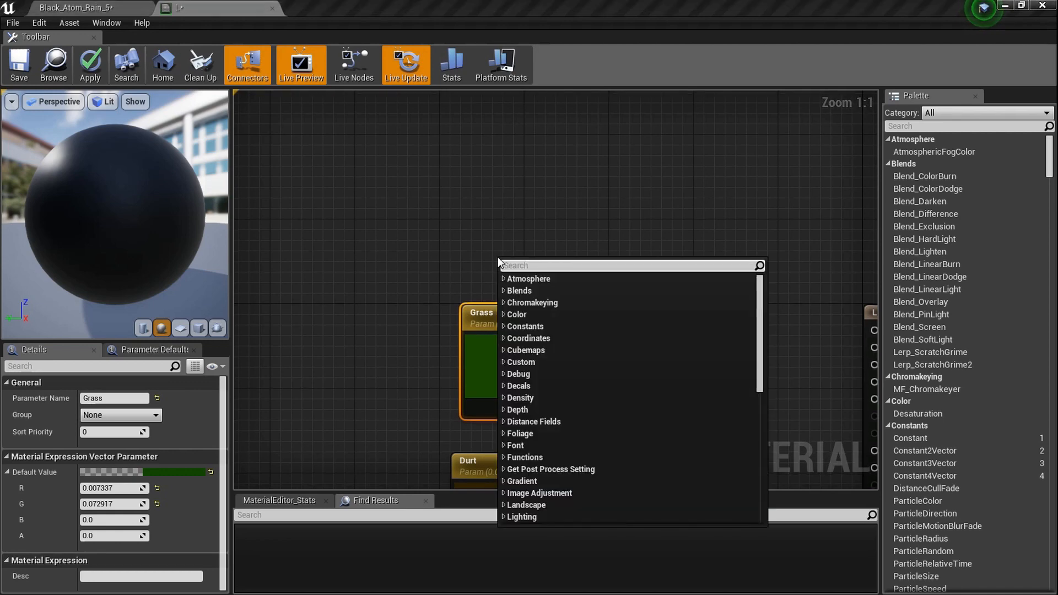
{"action": "type", "text": "worlda"}
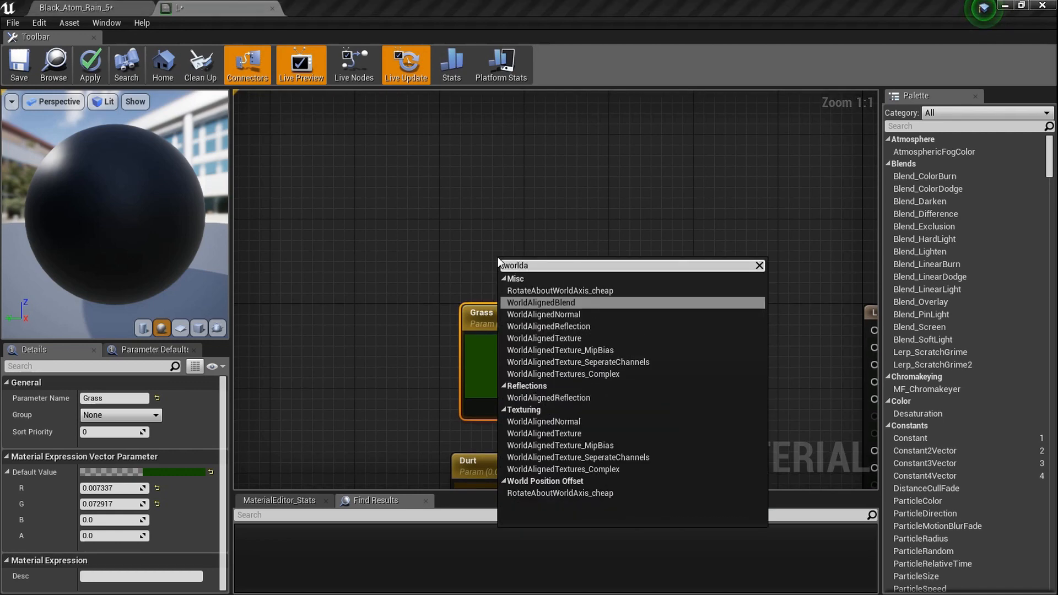
{"action": "key", "text": "Return"}
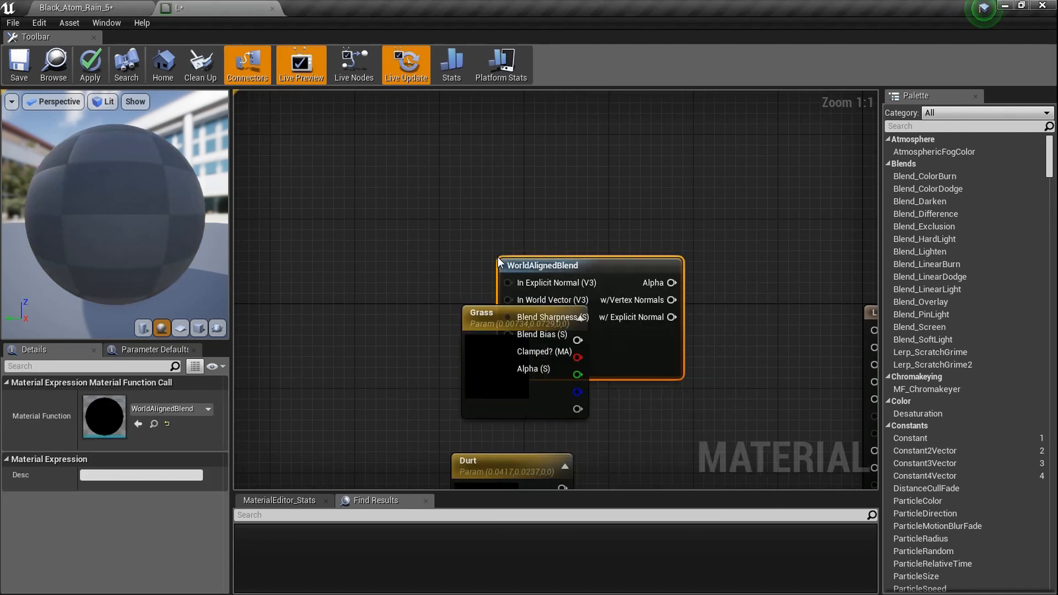
{"action": "left_click_drag", "start_coordinate": [603, 269], "coordinate": [556, 184]}
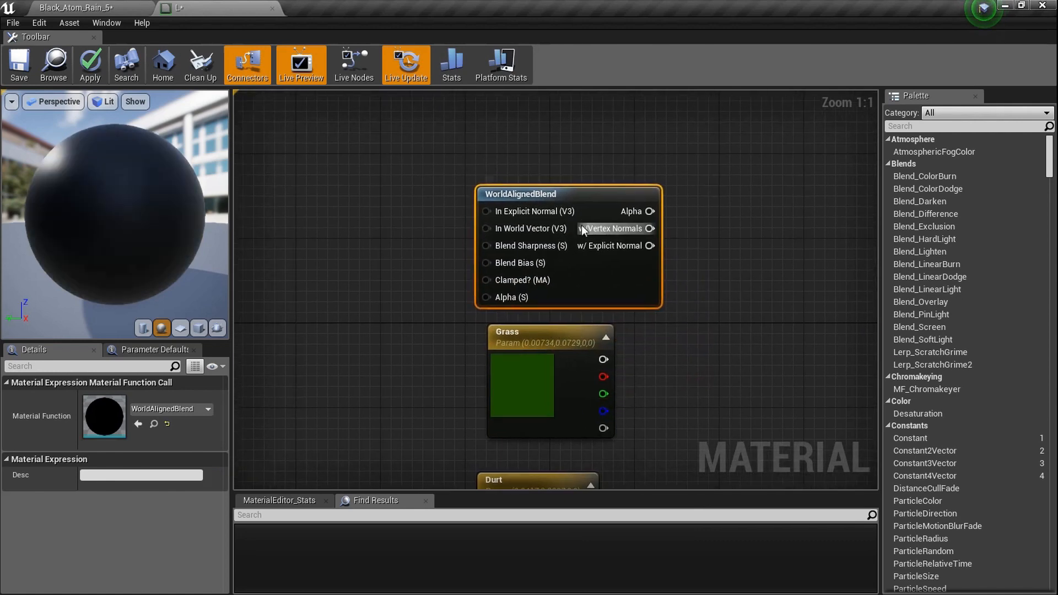
Step: Add two constants, connect them to WorldAlignedBlend's Blend Sharpness and Blend Bias inputs, and move both farther from the node
{"action": "scroll", "coordinate": [458, 236], "scroll_direction": "up", "scroll_amount": 7}
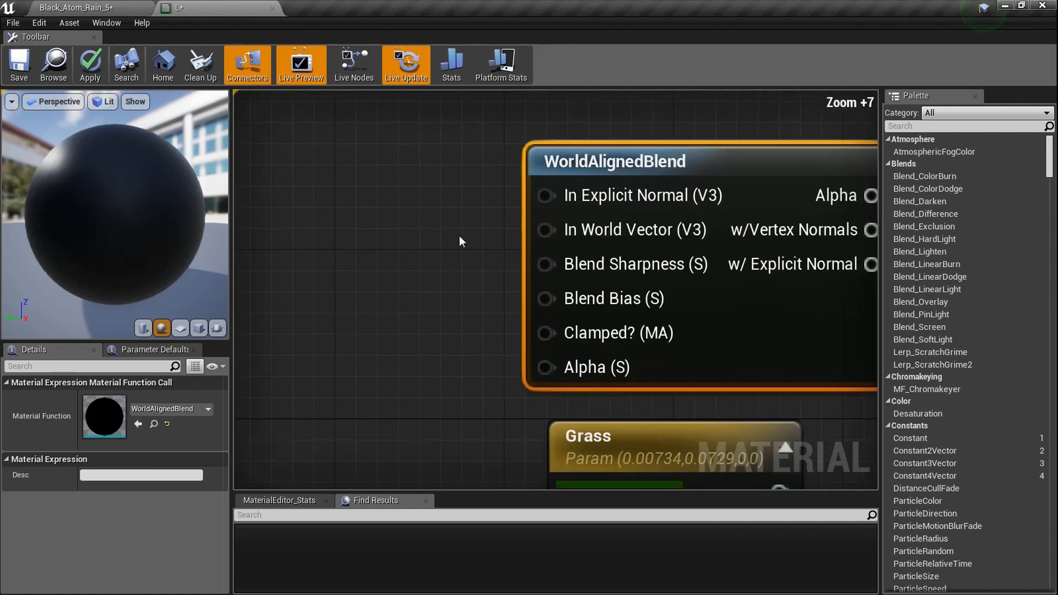
{"action": "key", "text": "1"}
{"action": "left_click", "coordinate": [405, 244]}
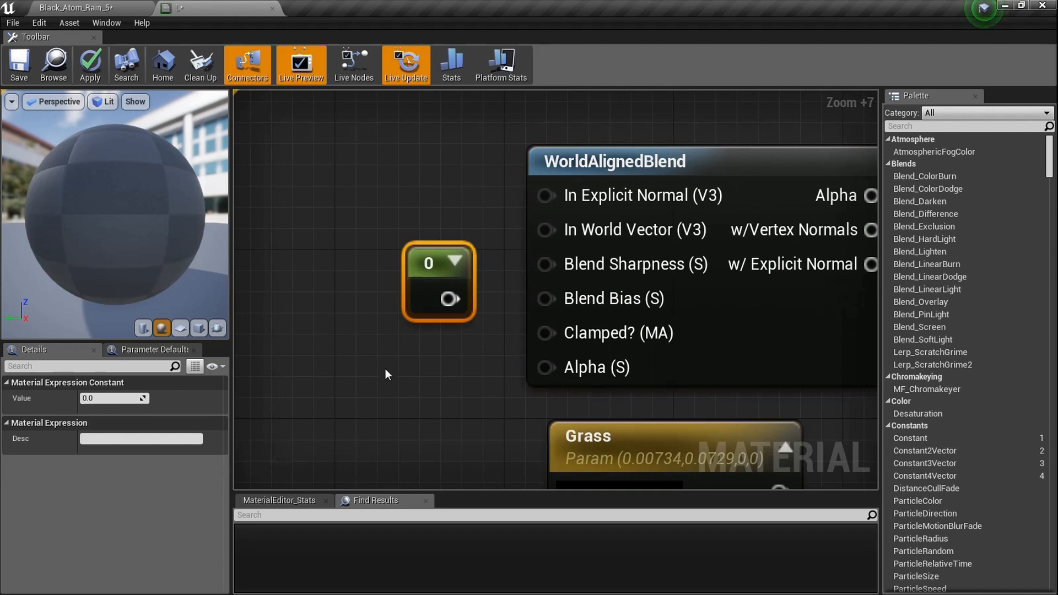
{"action": "key", "text": "1"}
{"action": "left_click", "coordinate": [385, 369]}
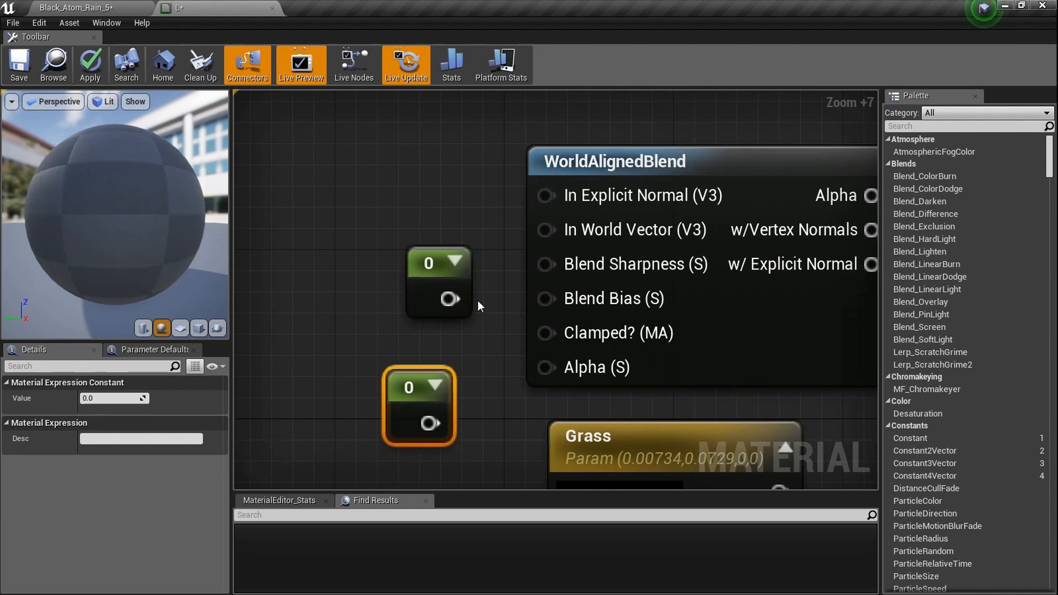
{"action": "left_click_drag", "start_coordinate": [450, 299], "coordinate": [567, 264]}
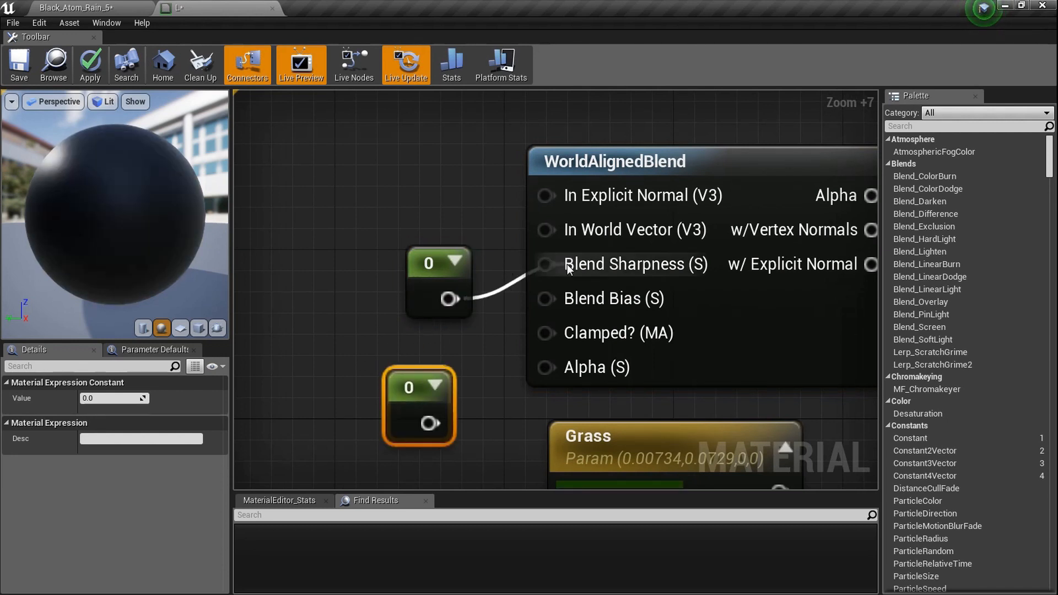
{"action": "left_click_drag", "start_coordinate": [430, 423], "coordinate": [560, 302]}
{"action": "left_click_drag", "start_coordinate": [372, 223], "coordinate": [420, 390]}
{"action": "left_click_drag", "start_coordinate": [426, 303], "coordinate": [360, 267]}
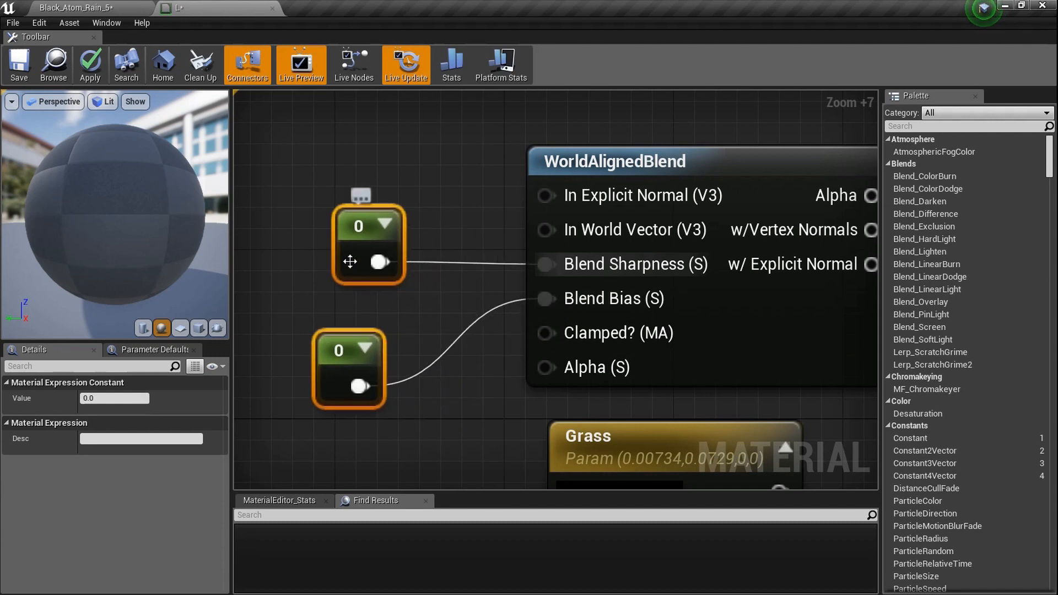
Step: Set the Blend Sharpness constant to 50 and the Blend Bias constant to -21
{"action": "left_click", "coordinate": [350, 262]}
{"action": "left_click", "coordinate": [127, 399]}
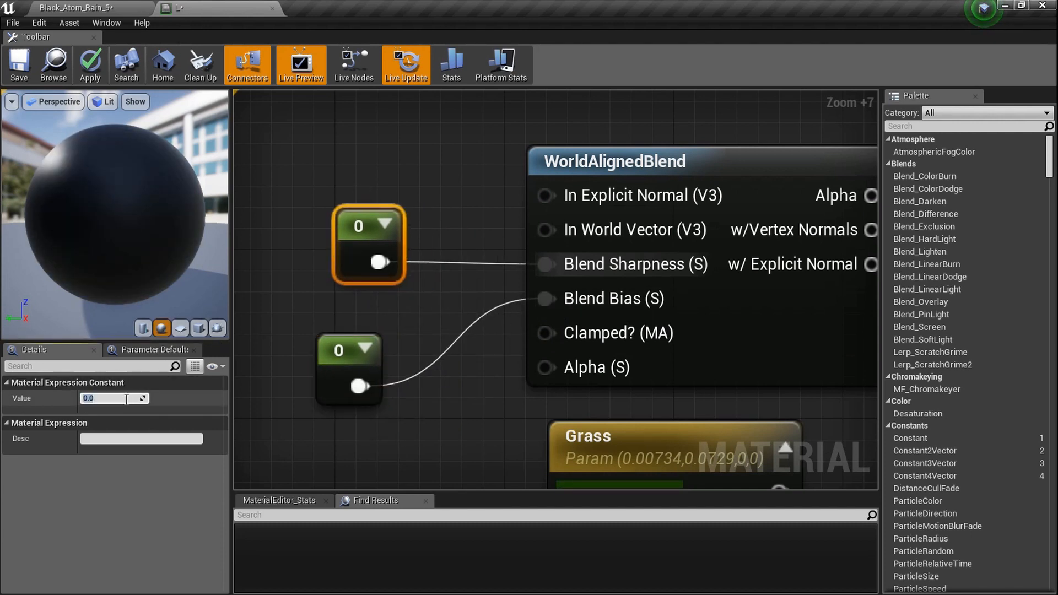
{"action": "type", "text": "50"}
{"action": "key", "text": "Return"}
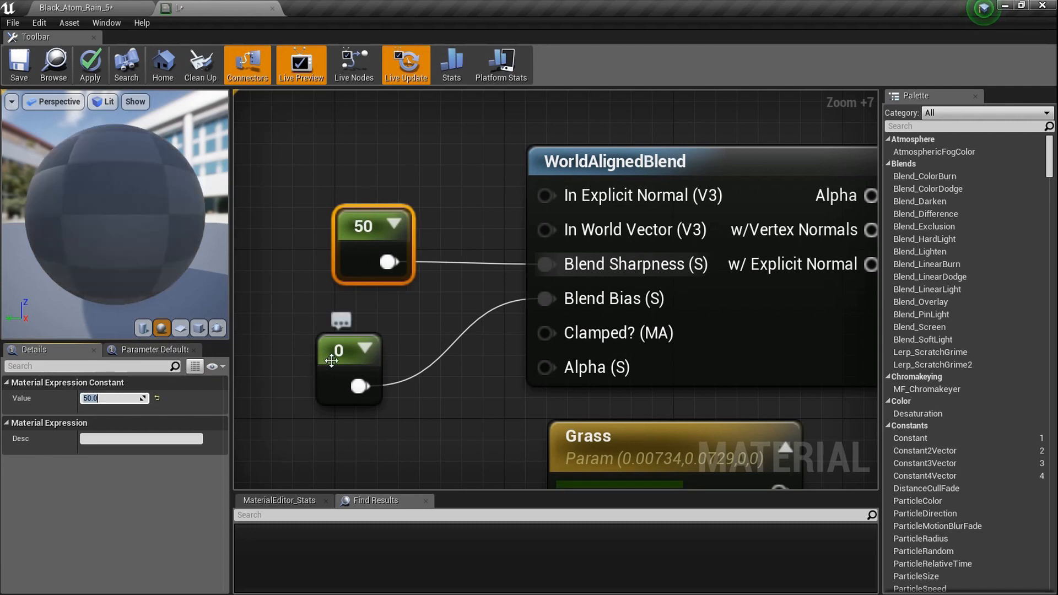
{"action": "left_click", "coordinate": [331, 361]}
{"action": "left_click", "coordinate": [114, 402]}
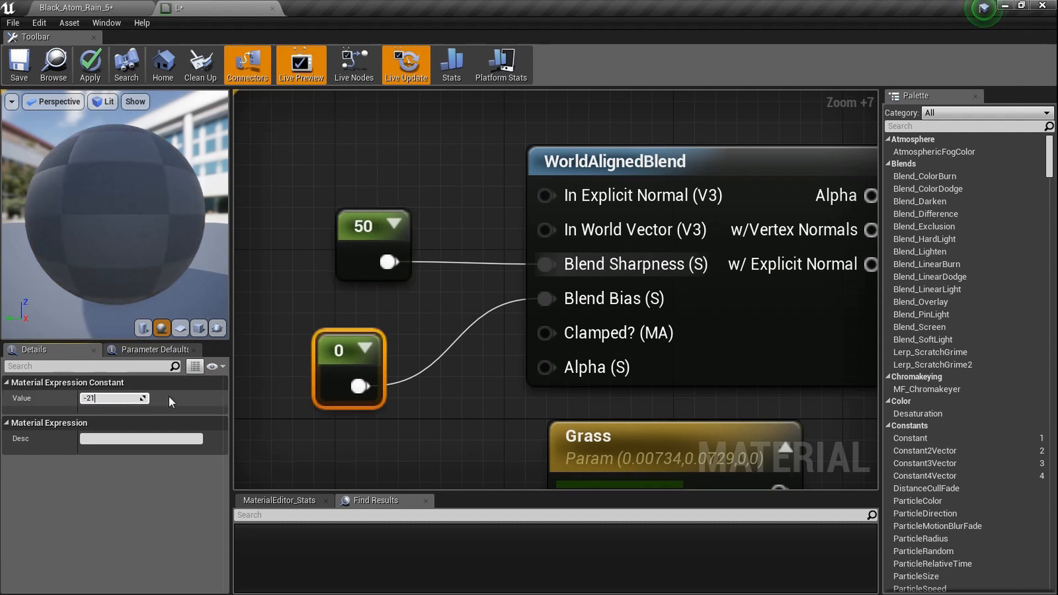
{"action": "key", "text": "Return"}
{"action": "scroll", "coordinate": [448, 368], "scroll_direction": "down", "scroll_amount": 8}
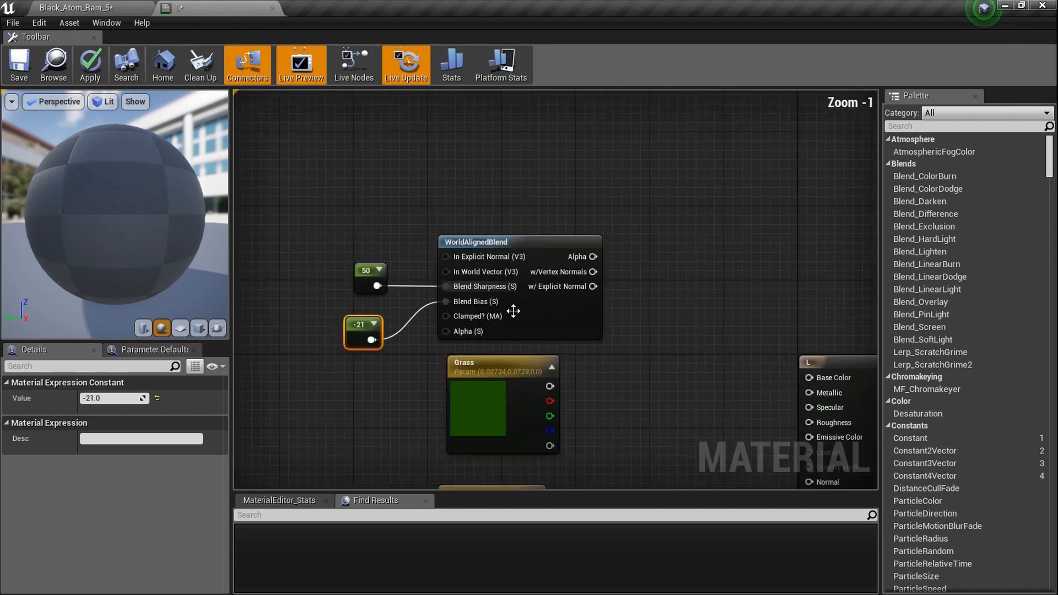
{"action": "left_click_drag", "start_coordinate": [630, 356], "coordinate": [405, 246]}
{"action": "left_click_drag", "start_coordinate": [339, 223], "coordinate": [511, 332]}
{"action": "scroll", "coordinate": [512, 333], "scroll_direction": "down", "scroll_amount": 5}
{"action": "right_click_drag", "start_coordinate": [500, 376], "coordinate": [498, 274]}
{"action": "scroll", "coordinate": [482, 369], "scroll_direction": "up", "scroll_amount": 6}
{"action": "left_click", "coordinate": [425, 352]}
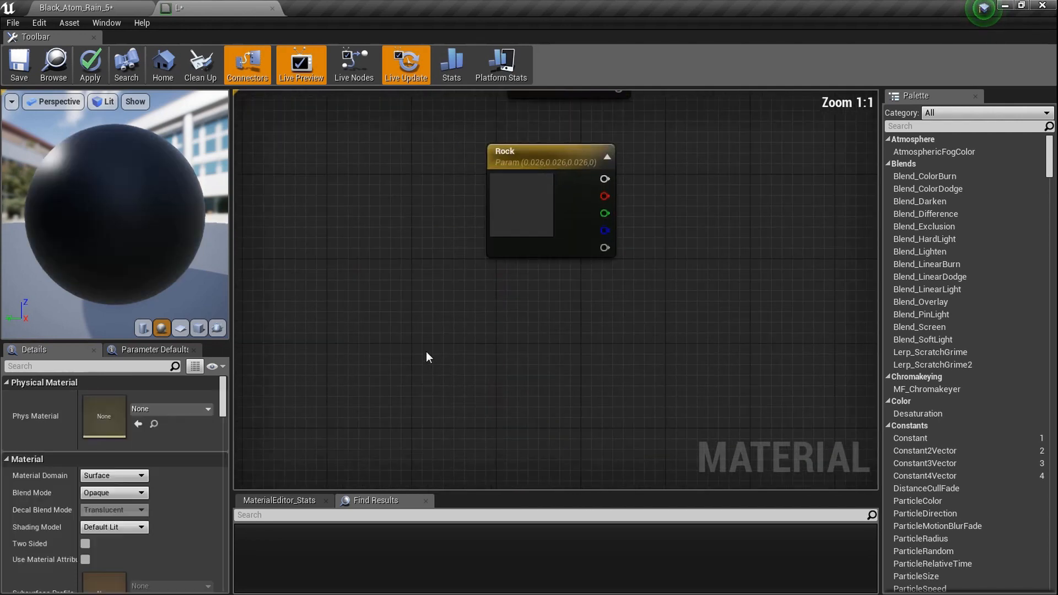
Step: Paste a copy of the WorldAlignedBlend node with its constants below the Rock node and set its Blend Bias constant to -19
{"action": "key", "text": "ctrl+v"}
{"action": "scroll", "coordinate": [489, 330], "scroll_direction": "up", "scroll_amount": 5, "text": "ctrl"}
{"action": "right_click_drag", "start_coordinate": [360, 386], "coordinate": [360, 255]}
{"action": "left_click", "coordinate": [333, 345]}
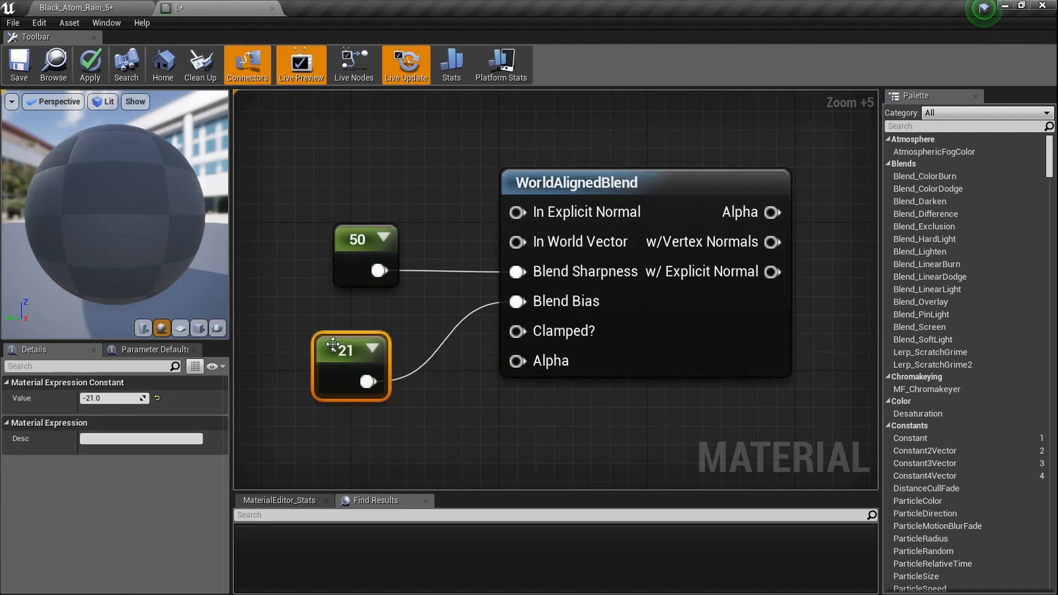
{"action": "left_click", "coordinate": [125, 399]}
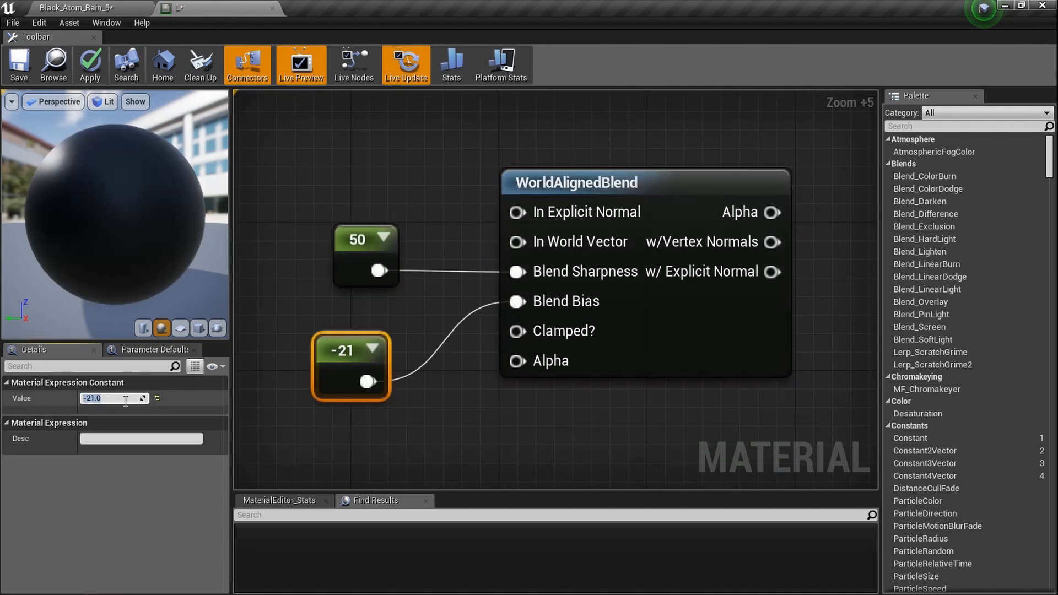
{"action": "type", "text": "-19"}
{"action": "key", "text": "Return"}
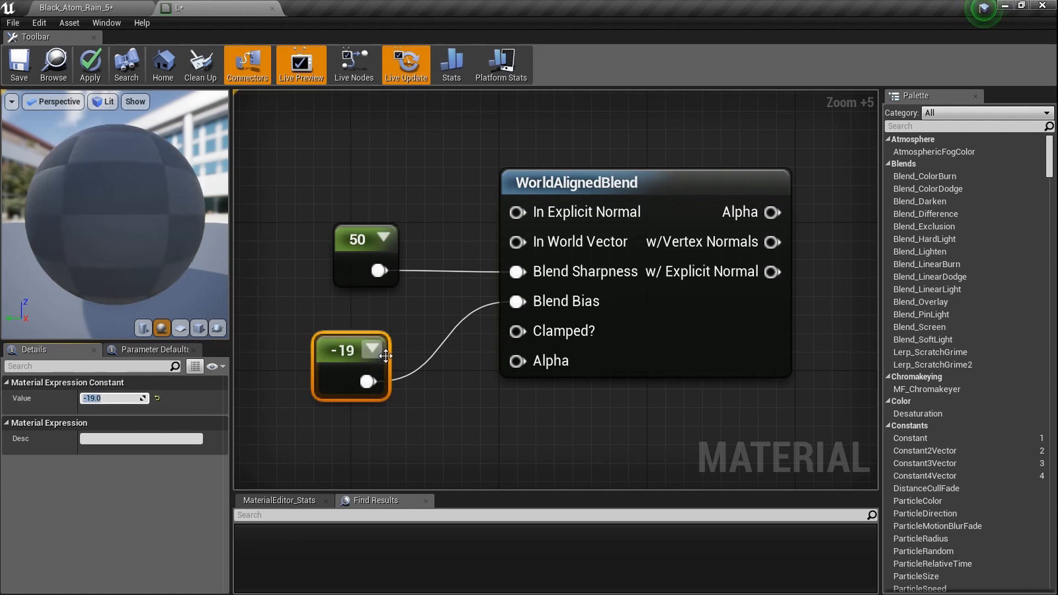
Step: Move all the parameter, WorldAlignedBlend and constant nodes together farther away from the material output node
{"action": "scroll", "coordinate": [446, 352], "scroll_direction": "down", "scroll_amount": 10}
{"action": "left_click_drag", "start_coordinate": [499, 408], "coordinate": [352, 180]}
{"action": "left_click_drag", "start_coordinate": [491, 222], "coordinate": [425, 223]}
{"action": "scroll", "coordinate": [494, 221], "scroll_direction": "up", "scroll_amount": 4}
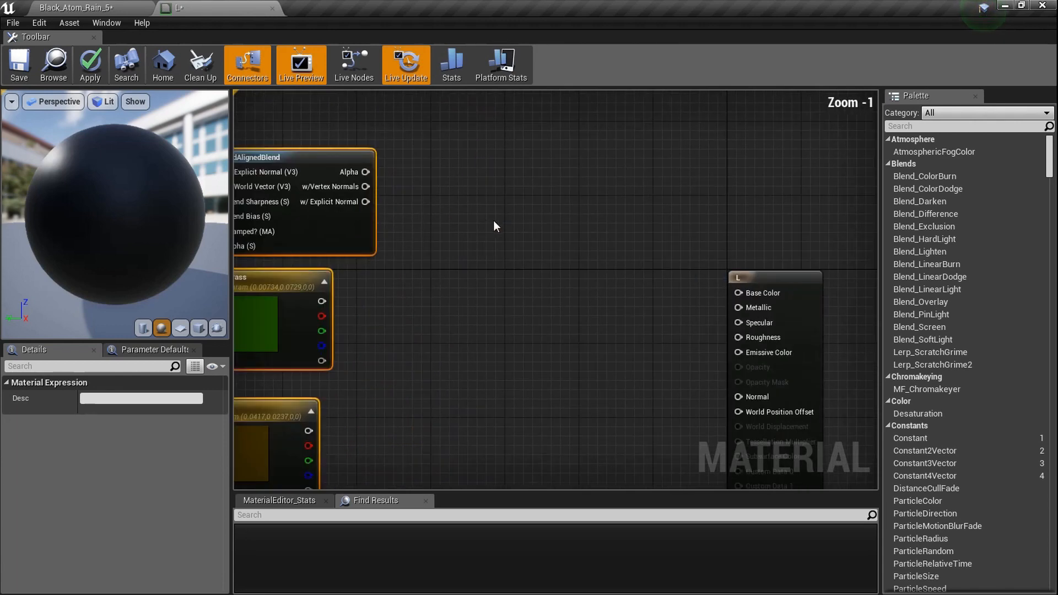
Step: Add a Lerp node between the upper WorldAlignedBlend node and the material output node
{"action": "left_click", "coordinate": [481, 250]}
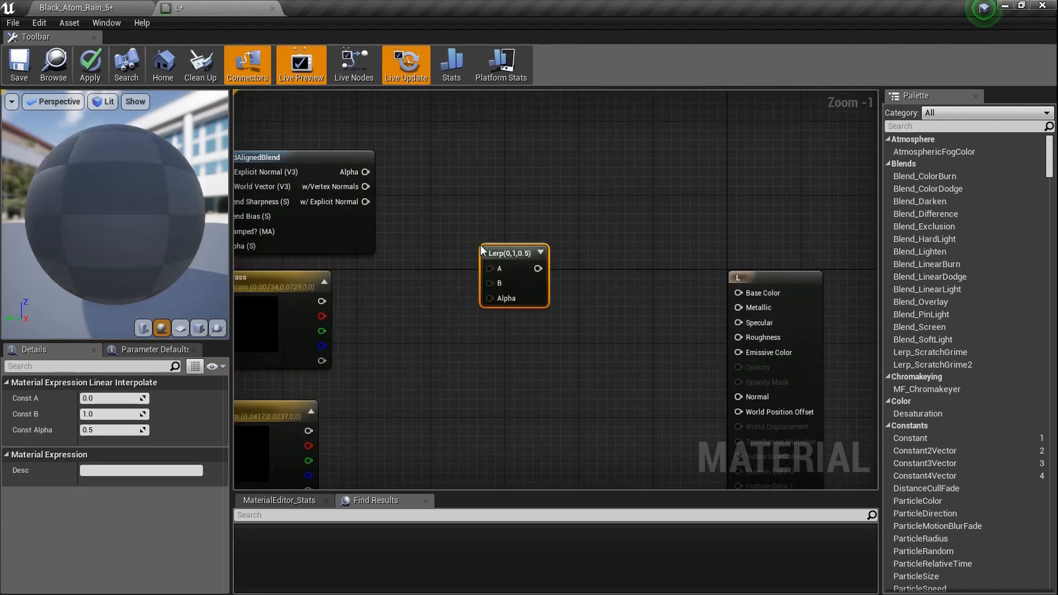
{"action": "right_click_drag", "start_coordinate": [481, 249], "coordinate": [567, 243]}
{"action": "scroll", "coordinate": [414, 195], "scroll_direction": "up", "scroll_amount": 3}
{"action": "scroll", "coordinate": [413, 195], "scroll_direction": "up", "scroll_amount": 2}
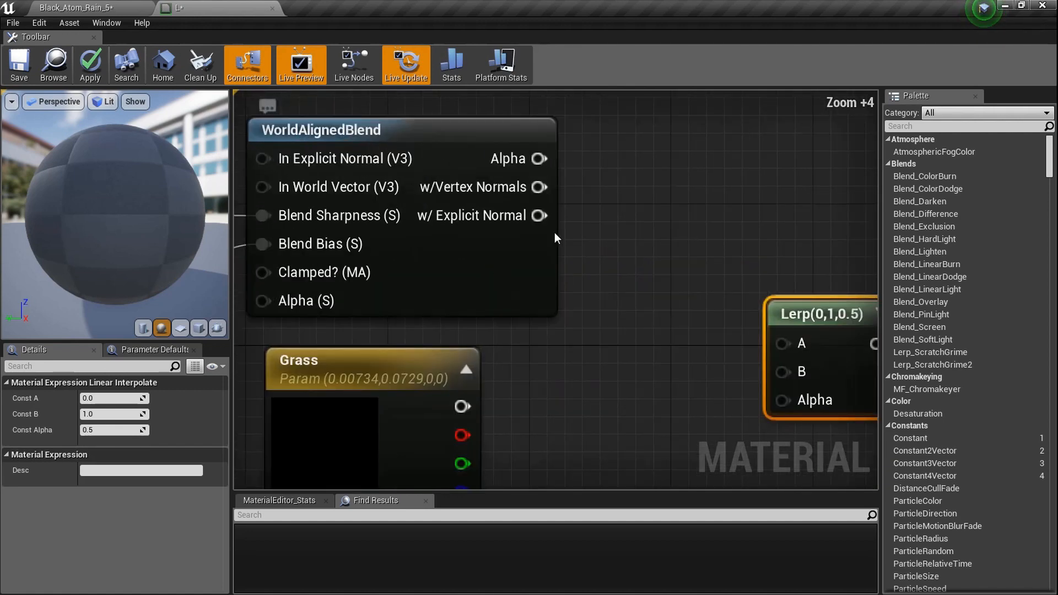
{"action": "right_click_drag", "start_coordinate": [390, 147], "coordinate": [559, 145]}
{"action": "right_click_drag", "start_coordinate": [474, 215], "coordinate": [167, 216]}
{"action": "left_click_drag", "start_coordinate": [416, 158], "coordinate": [653, 393]}
{"action": "left_click", "coordinate": [561, 368]}
{"action": "left_click", "coordinate": [401, 154], "text": "alt"}
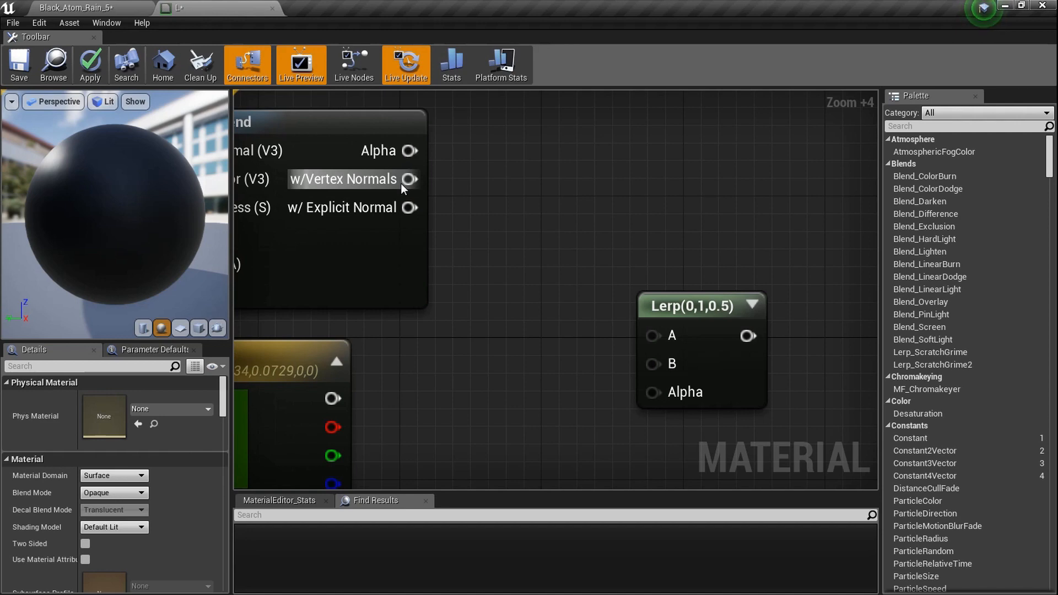
Step: Connect the upper WorldAlignedBlend's w/Vertex Normals output to the Lerp's Alpha and the Lerp's output to Base Color
{"action": "left_click_drag", "start_coordinate": [406, 180], "coordinate": [657, 390]}
{"action": "scroll", "coordinate": [576, 237], "scroll_direction": "down", "scroll_amount": 2}
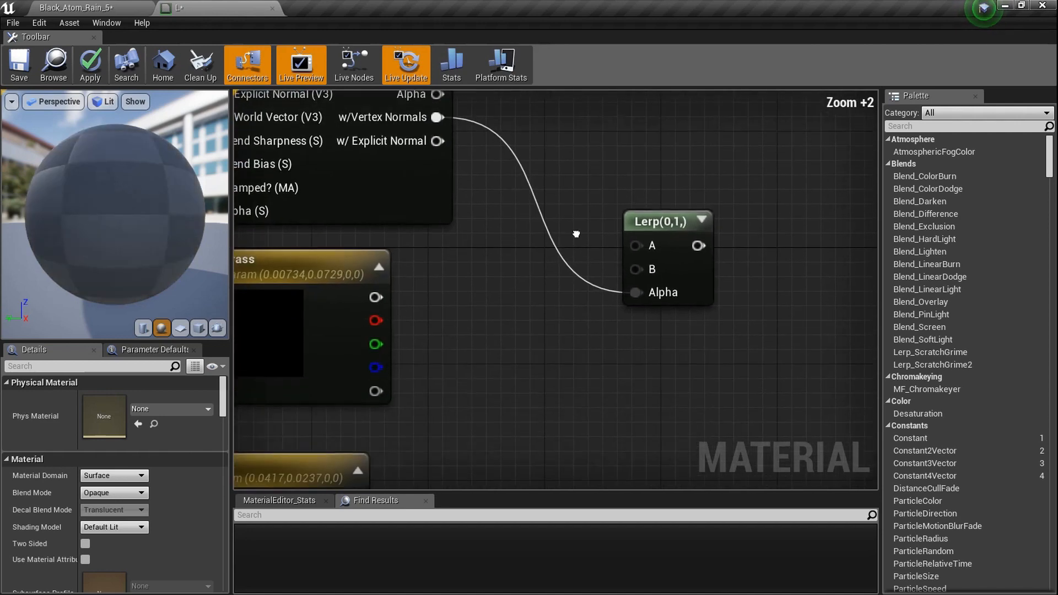
{"action": "scroll", "coordinate": [536, 274], "scroll_direction": "down", "scroll_amount": 3}
{"action": "right_click_drag", "start_coordinate": [536, 275], "coordinate": [491, 286]}
{"action": "left_click_drag", "start_coordinate": [591, 267], "coordinate": [804, 291]}
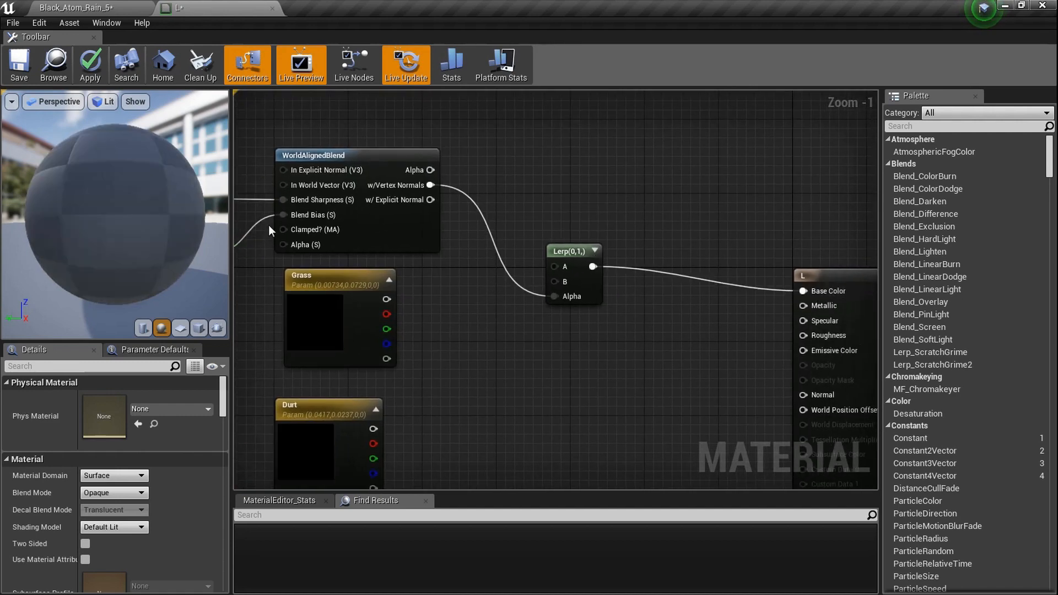
Step: Connect Durt to the Lerp's A input and Grass to its B input, checking the blend on the preview sphere
{"action": "right_click_drag", "start_coordinate": [434, 264], "coordinate": [479, 260]}
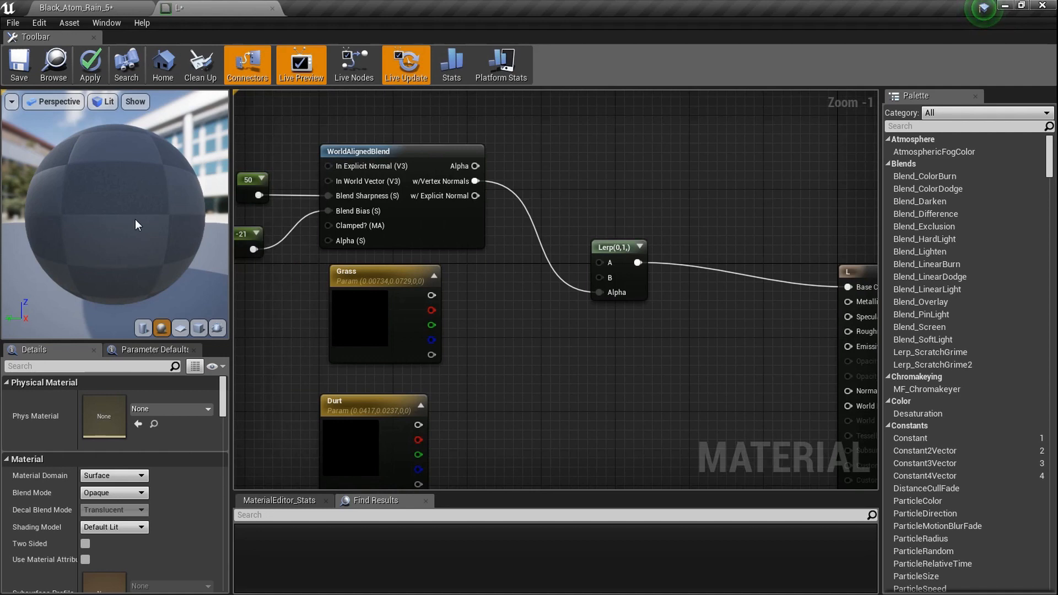
{"action": "left_click_drag", "start_coordinate": [128, 223], "coordinate": [133, 259]}
{"action": "scroll", "coordinate": [338, 213], "scroll_direction": "up", "scroll_amount": 5}
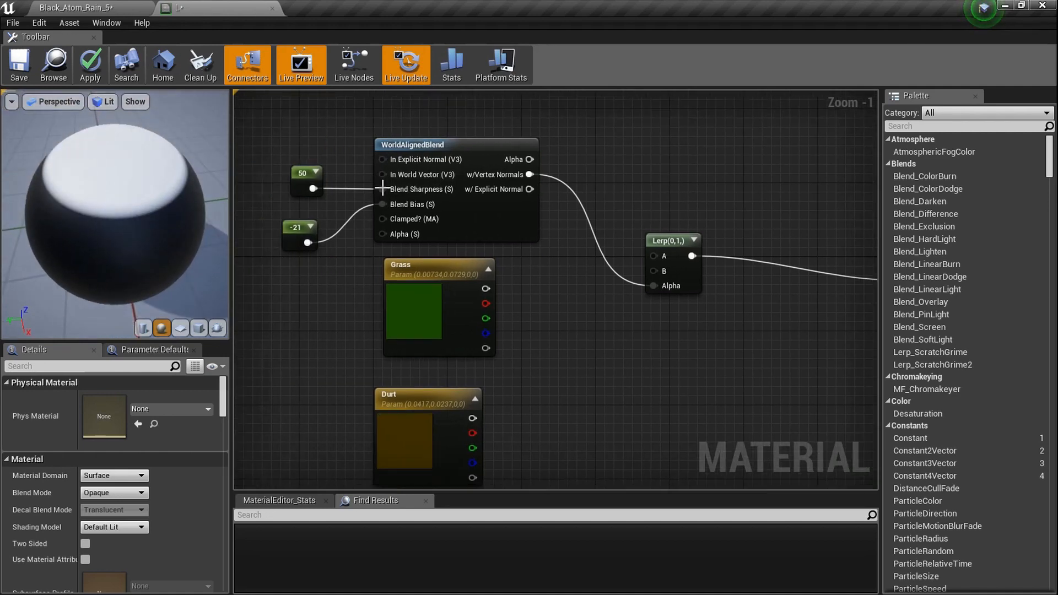
{"action": "left_click_drag", "start_coordinate": [182, 212], "coordinate": [171, 162]}
{"action": "scroll", "coordinate": [316, 272], "scroll_direction": "down", "scroll_amount": 4}
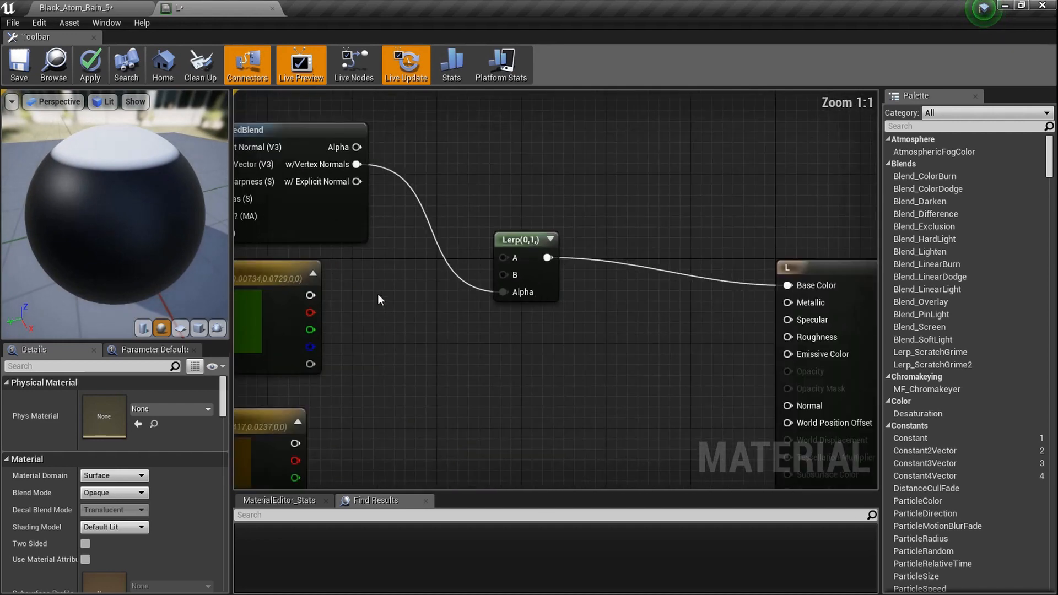
{"action": "right_click_drag", "start_coordinate": [378, 293], "coordinate": [452, 283]}
{"action": "left_click_drag", "start_coordinate": [372, 435], "coordinate": [578, 250]}
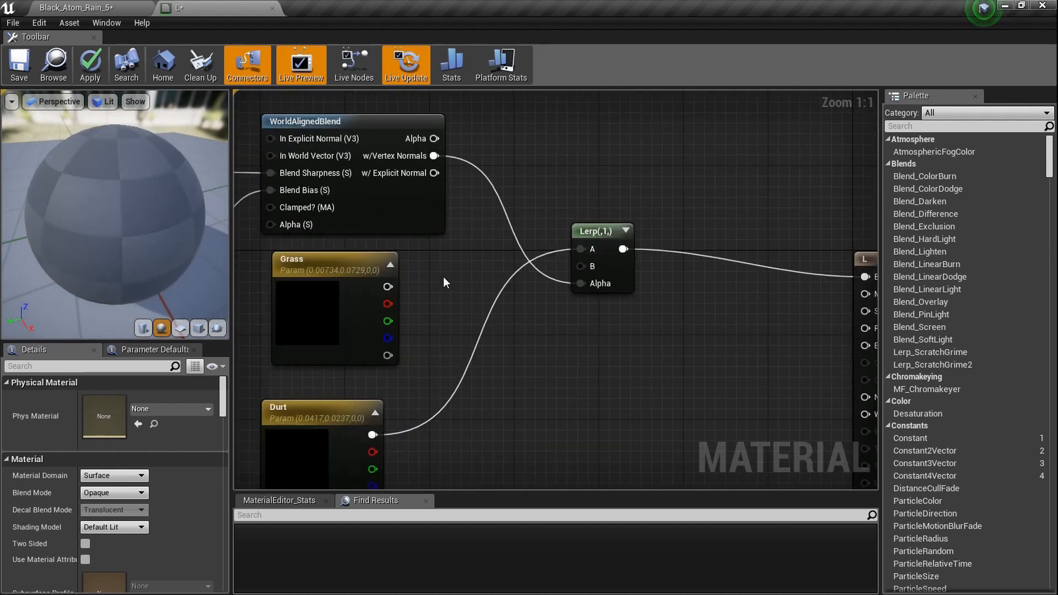
{"action": "left_click_drag", "start_coordinate": [388, 287], "coordinate": [591, 267]}
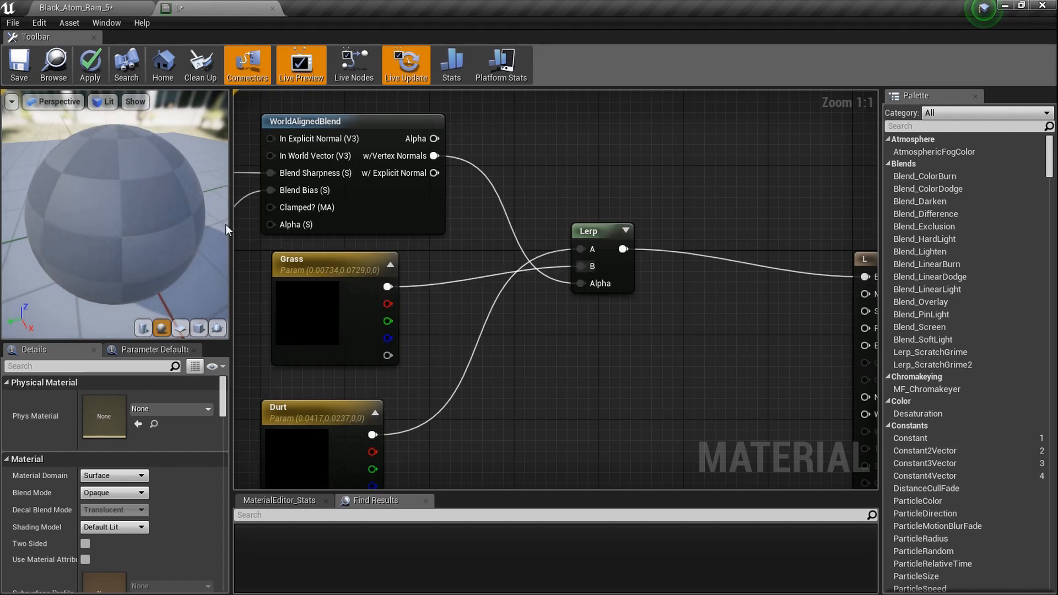
{"action": "left_click_drag", "start_coordinate": [151, 212], "coordinate": [103, 168]}
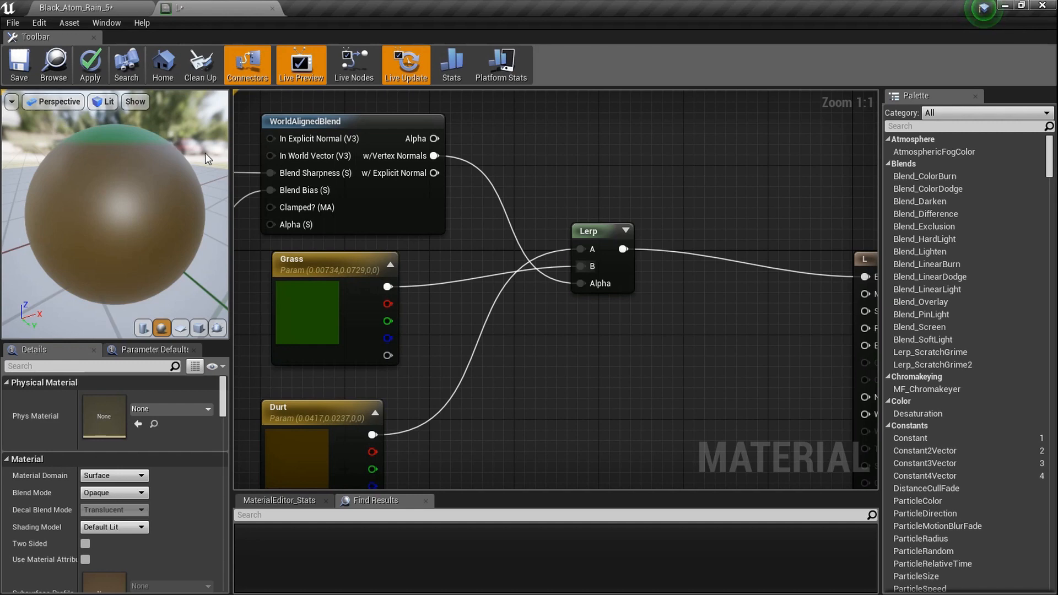
Step: Add a second Lerp node and move it down between the Rock node and the lower WorldAlignedBlend
{"action": "scroll", "coordinate": [526, 316], "scroll_direction": "down", "scroll_amount": 3}
{"action": "right_click_drag", "start_coordinate": [518, 332], "coordinate": [503, 240]}
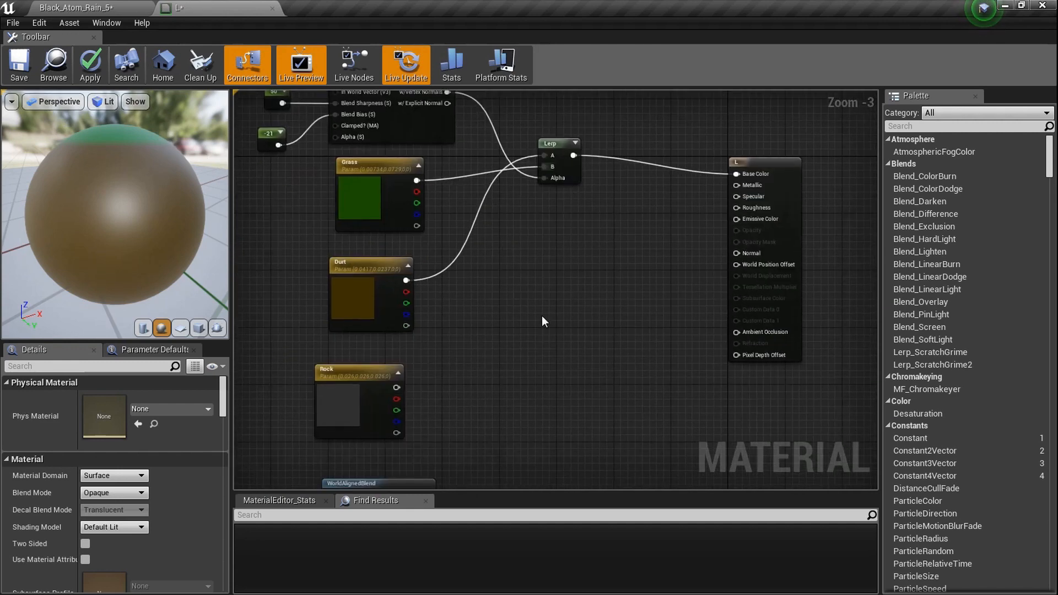
{"action": "key", "text": "l"}
{"action": "left_click", "coordinate": [533, 337]}
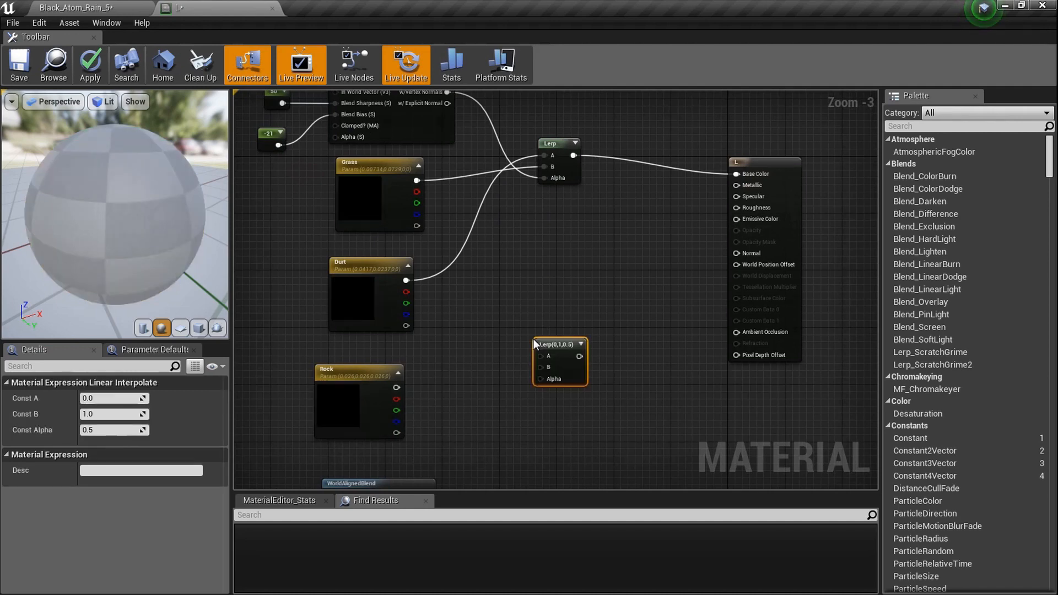
{"action": "right_click_drag", "start_coordinate": [553, 351], "coordinate": [532, 287]}
{"action": "left_click_drag", "start_coordinate": [538, 294], "coordinate": [540, 378]}
{"action": "scroll", "coordinate": [524, 331], "scroll_direction": "down", "scroll_amount": 3}
{"action": "right_click", "coordinate": [525, 330]}
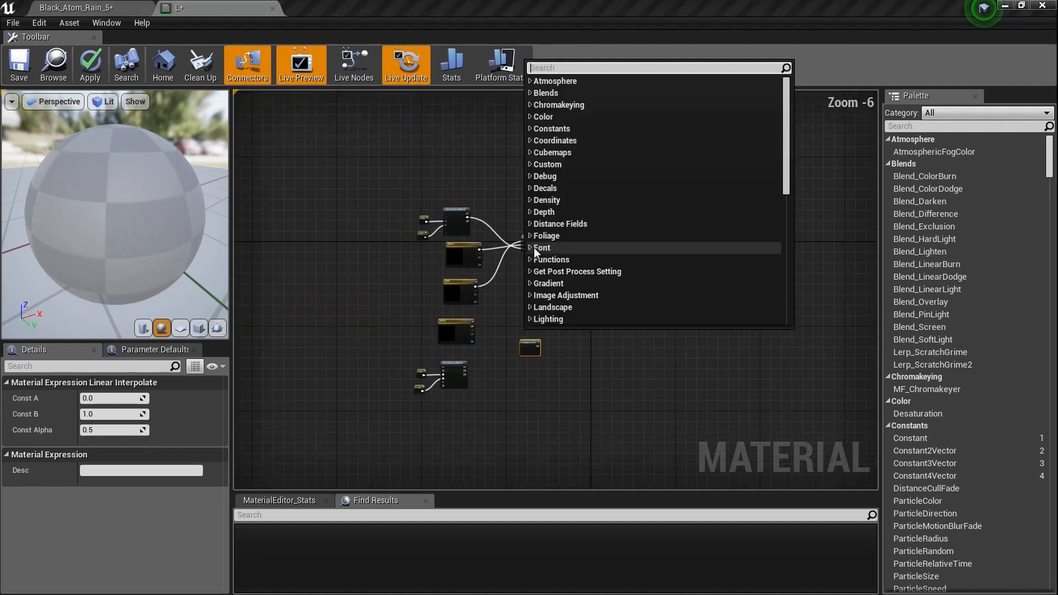
{"action": "left_click", "coordinate": [500, 294]}
Step: Wire Rock to the second Lerp's A, the first Lerp to B, the lower WorldAlignedBlend's w/Vertex Normals to Alpha, and its output to Base Color
{"action": "scroll", "coordinate": [500, 294], "scroll_direction": "up", "scroll_amount": 4}
{"action": "right_click_drag", "start_coordinate": [568, 269], "coordinate": [505, 272]}
{"action": "left_click_drag", "start_coordinate": [540, 137], "coordinate": [508, 360]}
{"action": "left_click_drag", "start_coordinate": [341, 287], "coordinate": [376, 420]}
{"action": "left_click_drag", "start_coordinate": [538, 345], "coordinate": [722, 200]}
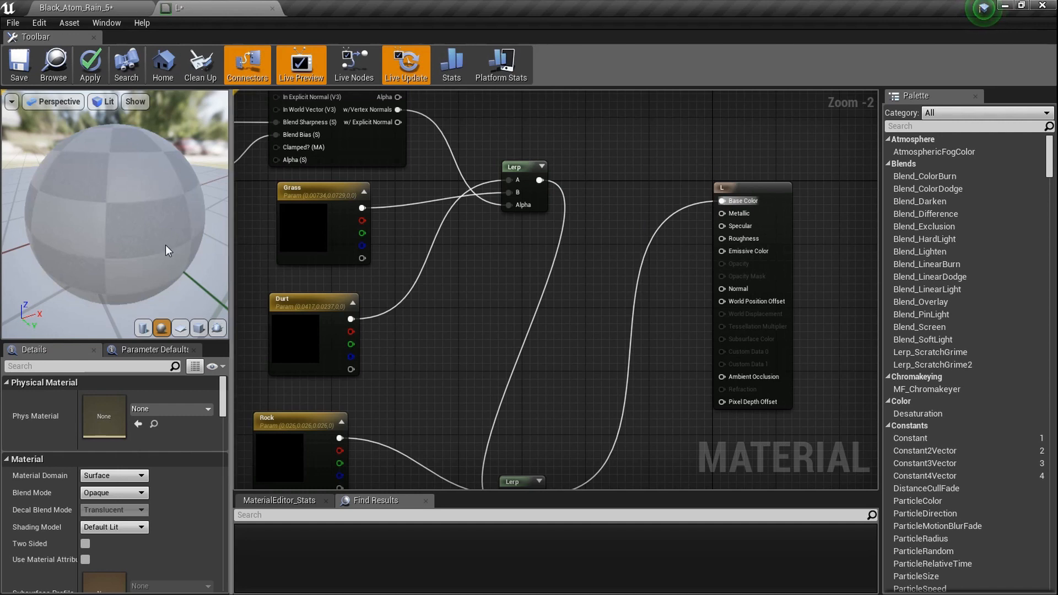
Step: Examine the three-colour blend on the preview sphere and compare the Blend Bias constants of the two WorldAlignedBlend nodes
{"action": "mouse_move", "coordinate": [164, 243]}
{"action": "right_mouse_down"}
{"action": "mouse_move", "coordinate": [165, 204]}
{"action": "mouse_move", "coordinate": [164, 243]}
{"action": "right_mouse_up"}
{"action": "left_click_drag", "start_coordinate": [180, 227], "coordinate": [181, 245]}
{"action": "right_click_drag", "start_coordinate": [438, 373], "coordinate": [549, 215]}
{"action": "right_click_drag", "start_coordinate": [360, 353], "coordinate": [373, 321]}
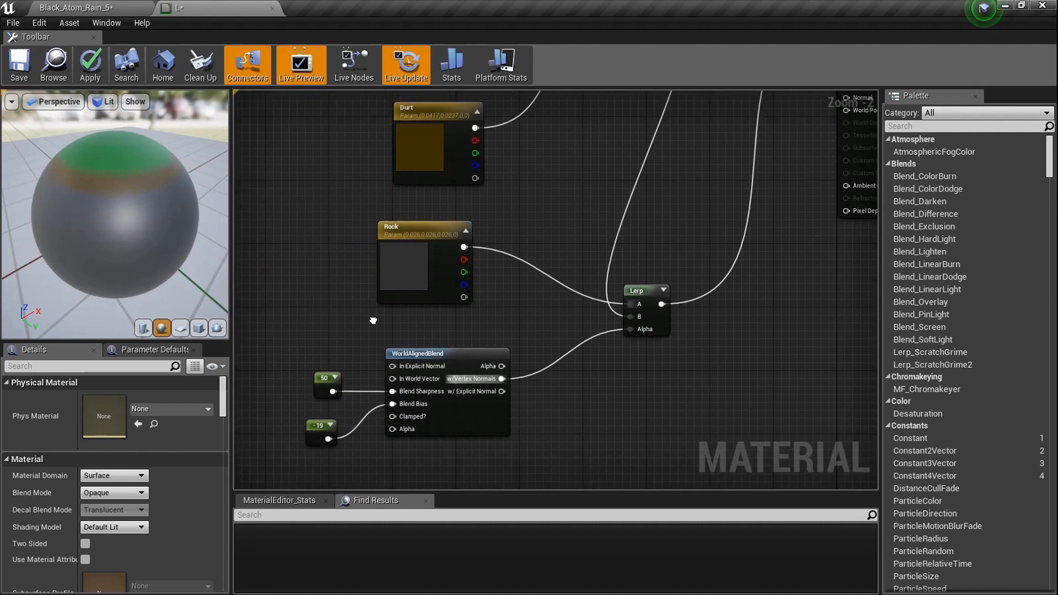
{"action": "scroll", "coordinate": [311, 411], "scroll_direction": "up", "scroll_amount": 6}
{"action": "left_click", "coordinate": [373, 377]}
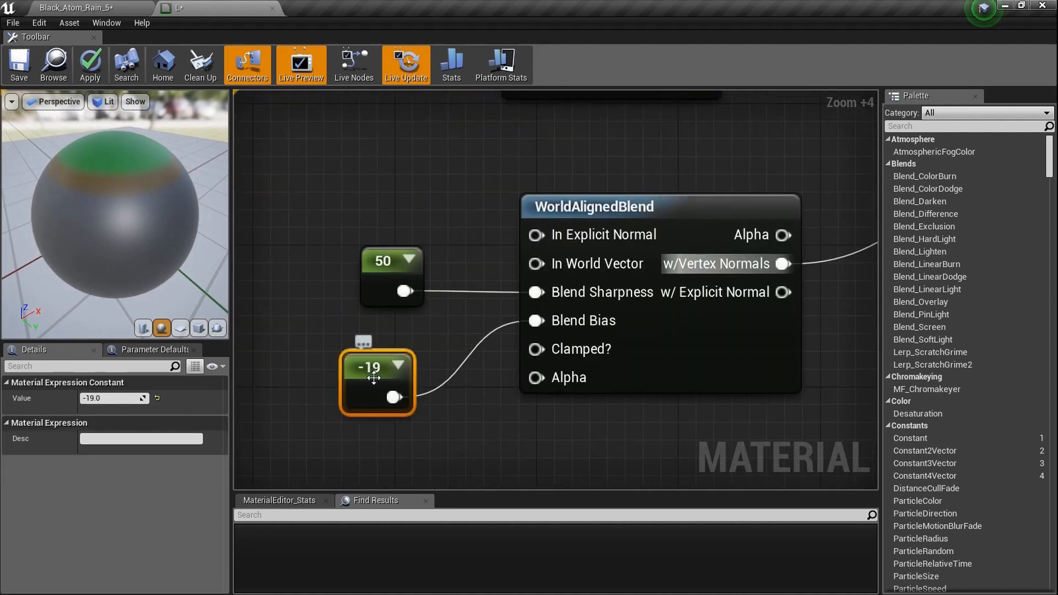
{"action": "scroll", "coordinate": [374, 377], "scroll_direction": "down", "scroll_amount": 4}
{"action": "right_click_drag", "start_coordinate": [378, 335], "coordinate": [377, 443]}
{"action": "right_click_drag", "start_coordinate": [391, 166], "coordinate": [376, 485]}
{"action": "right_click_drag", "start_coordinate": [357, 215], "coordinate": [385, 254]}
{"action": "scroll", "coordinate": [385, 255], "scroll_direction": "up", "scroll_amount": 5, "text": "ctrl"}
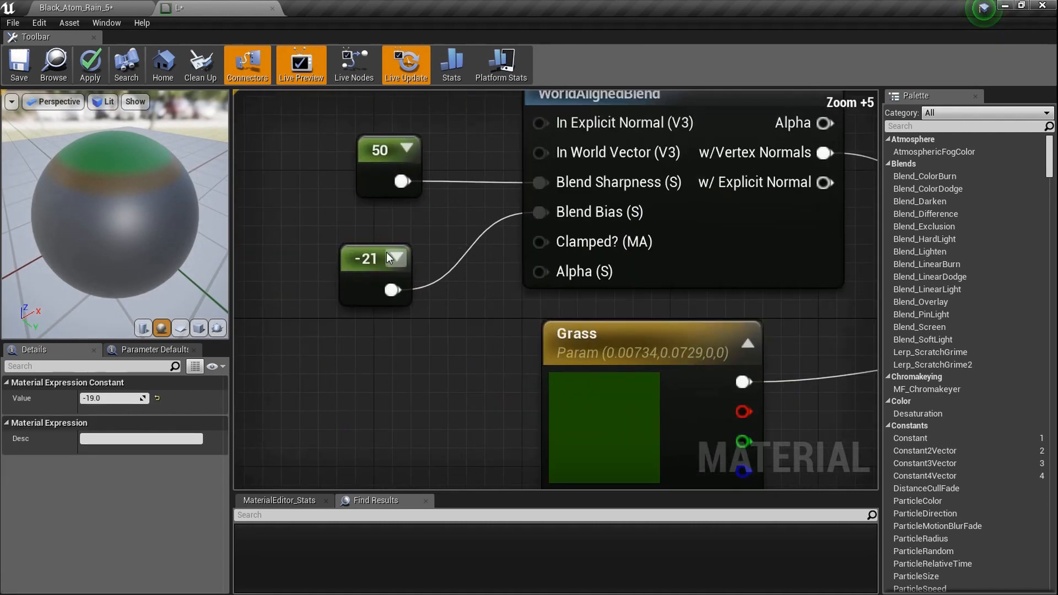
{"action": "scroll", "coordinate": [407, 330], "scroll_direction": "down", "scroll_amount": 6}
{"action": "right_click_drag", "start_coordinate": [408, 327], "coordinate": [396, 169]}
{"action": "right_click_drag", "start_coordinate": [423, 441], "coordinate": [441, 138]}
{"action": "scroll", "coordinate": [408, 376], "scroll_direction": "up", "scroll_amount": 1}
{"action": "scroll", "coordinate": [455, 320], "scroll_direction": "down", "scroll_amount": 3}
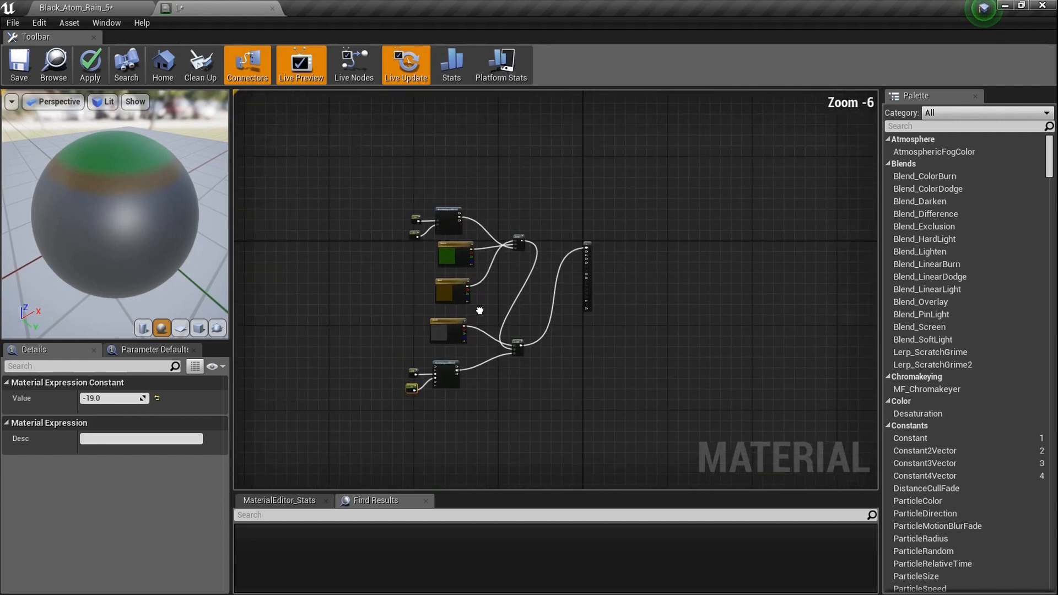
Step: Save the material before and after connecting a new constant of 0 to its Metallic input
{"action": "left_click", "coordinate": [17, 62]}
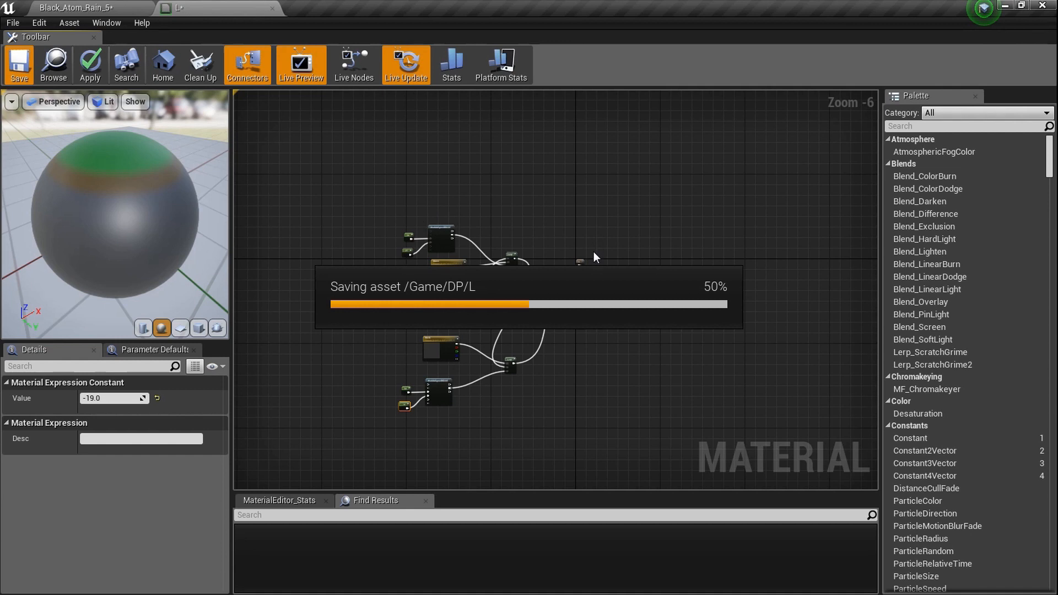
{"action": "scroll", "coordinate": [606, 240], "scroll_direction": "up", "scroll_amount": 7}
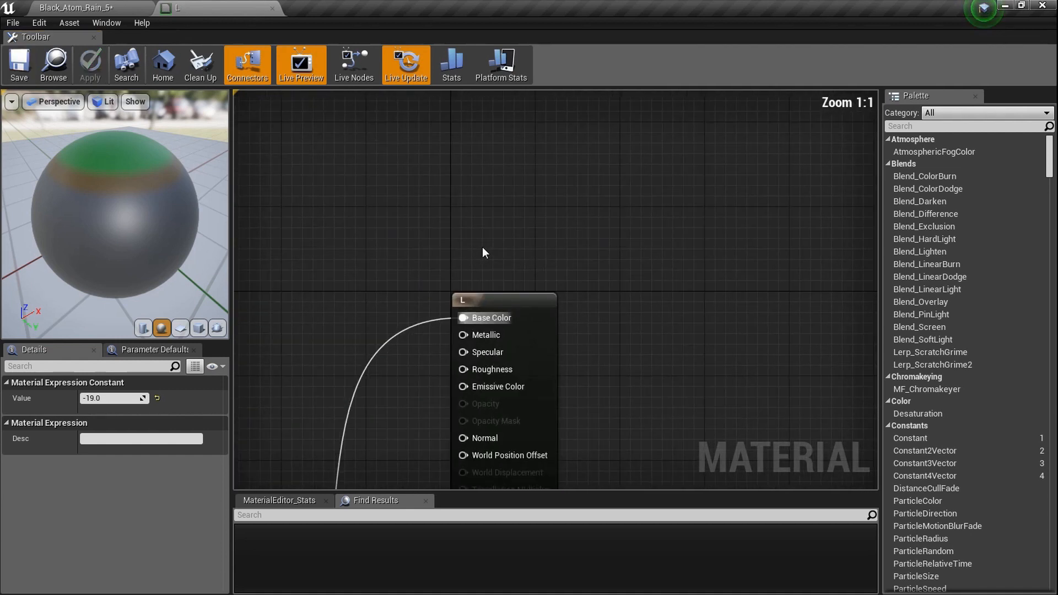
{"action": "left_click", "coordinate": [481, 200]}
{"action": "left_click_drag", "start_coordinate": [503, 228], "coordinate": [478, 336]}
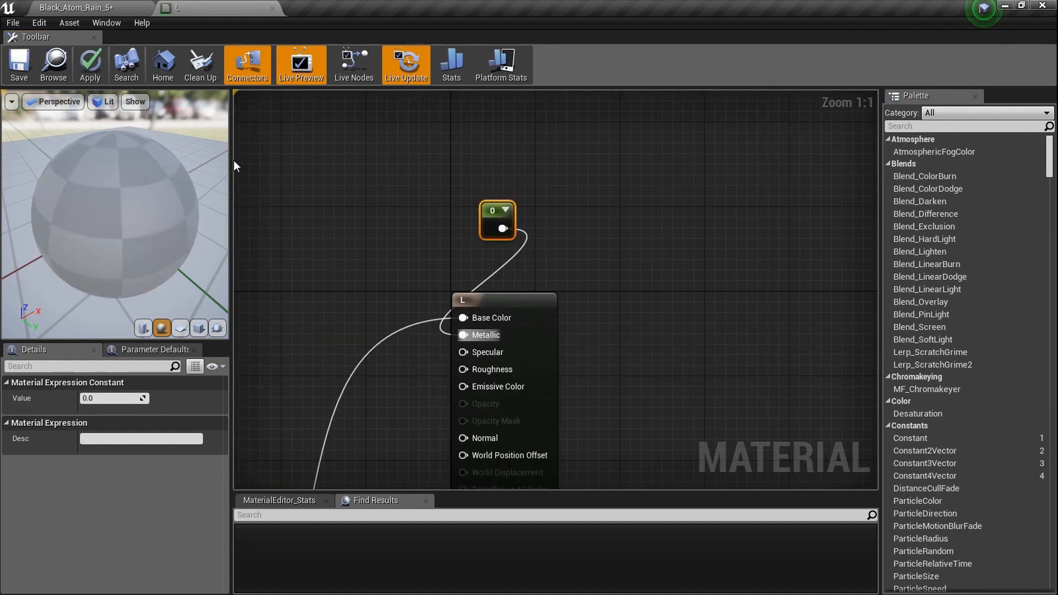
{"action": "left_click", "coordinate": [9, 70]}
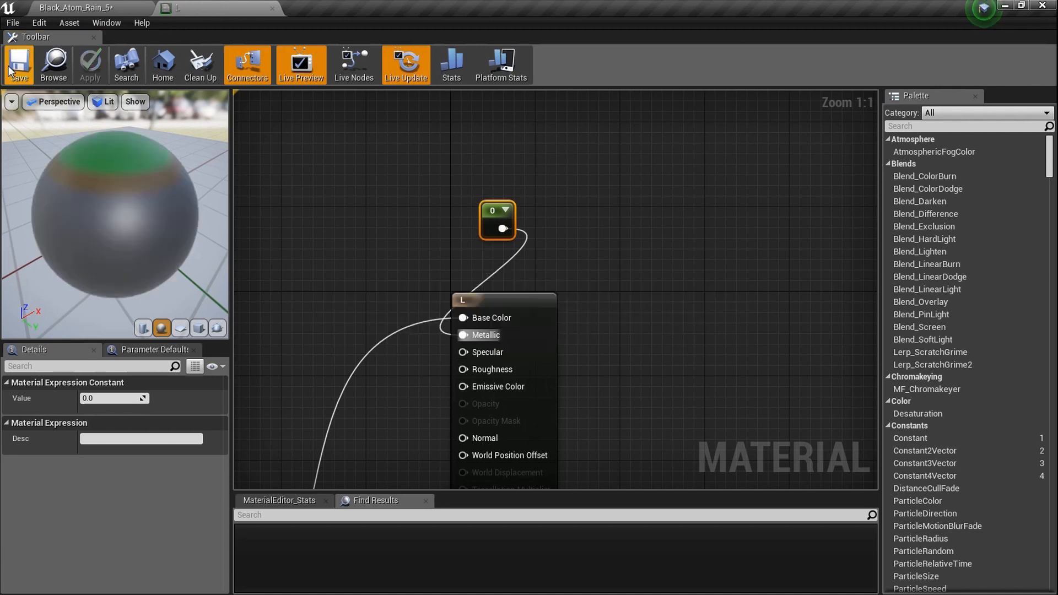
Step: Return to the Black_Atom_Rain level and fly over the landscape to inspect how the material looks on the terrain
{"action": "left_click", "coordinate": [110, 7]}
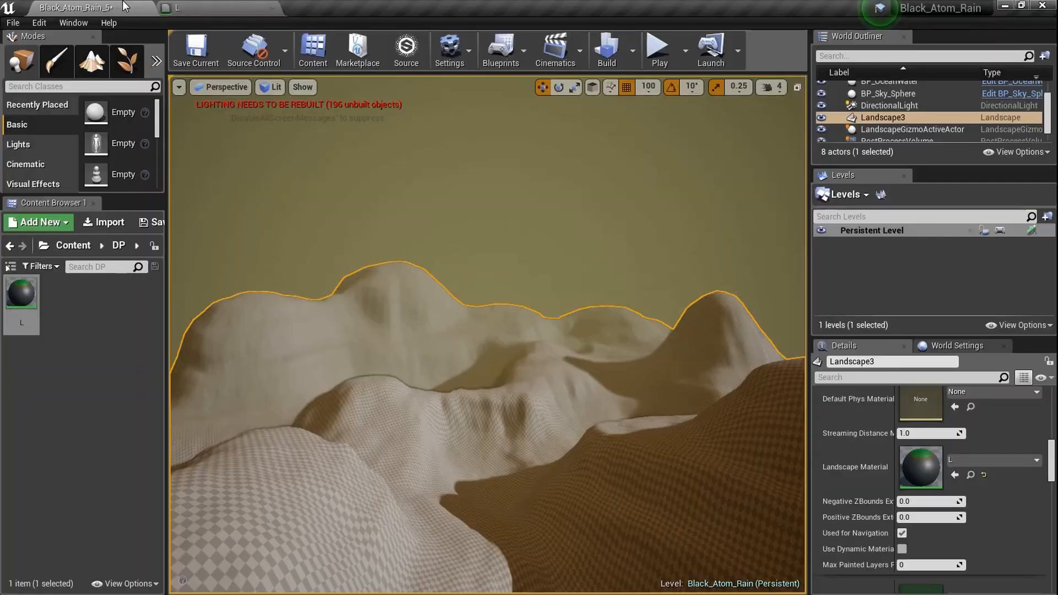
{"action": "key", "text": "w"}
{"action": "right_click_drag", "start_coordinate": [488, 335], "coordinate": [479, 311]}
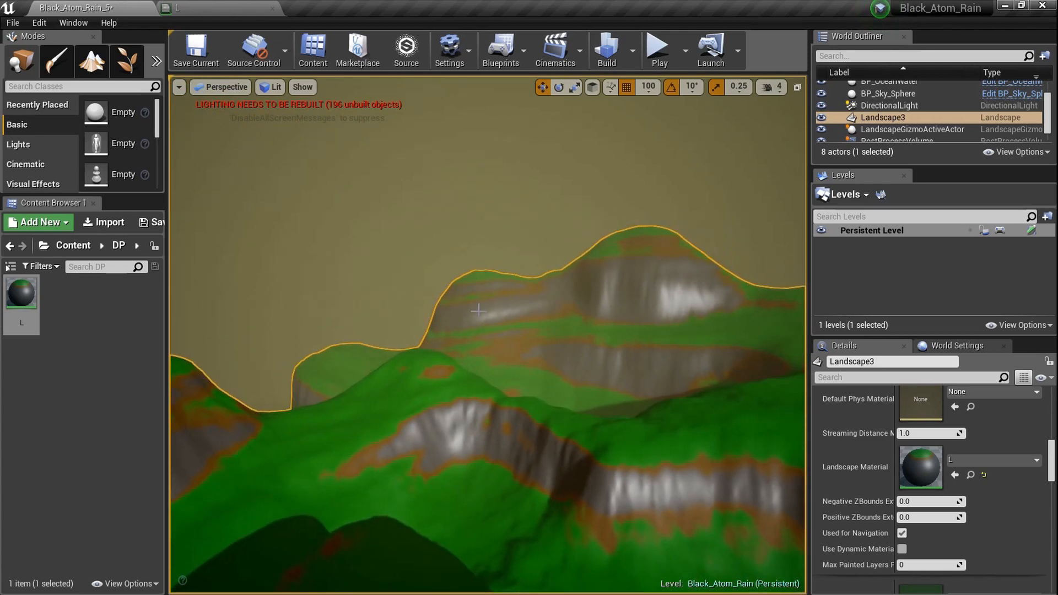
Step: Create a material instance from the L material and assign it as the Landscape Material of Landscape3
{"action": "right_click", "coordinate": [24, 293]}
{"action": "left_click", "coordinate": [66, 305]}
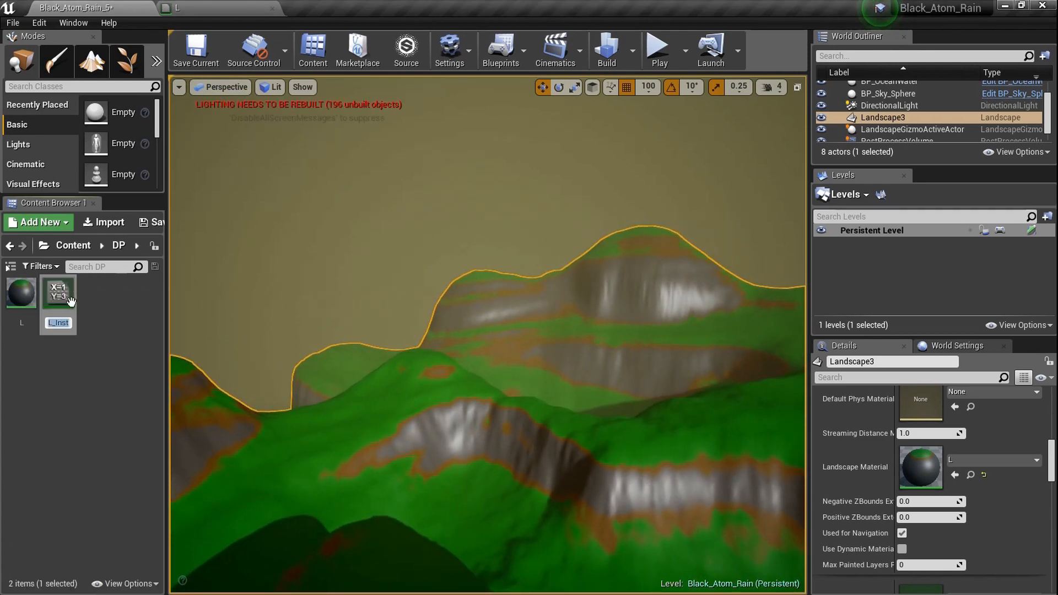
{"action": "left_click", "coordinate": [65, 299]}
{"action": "left_click_drag", "start_coordinate": [65, 299], "coordinate": [915, 460]}
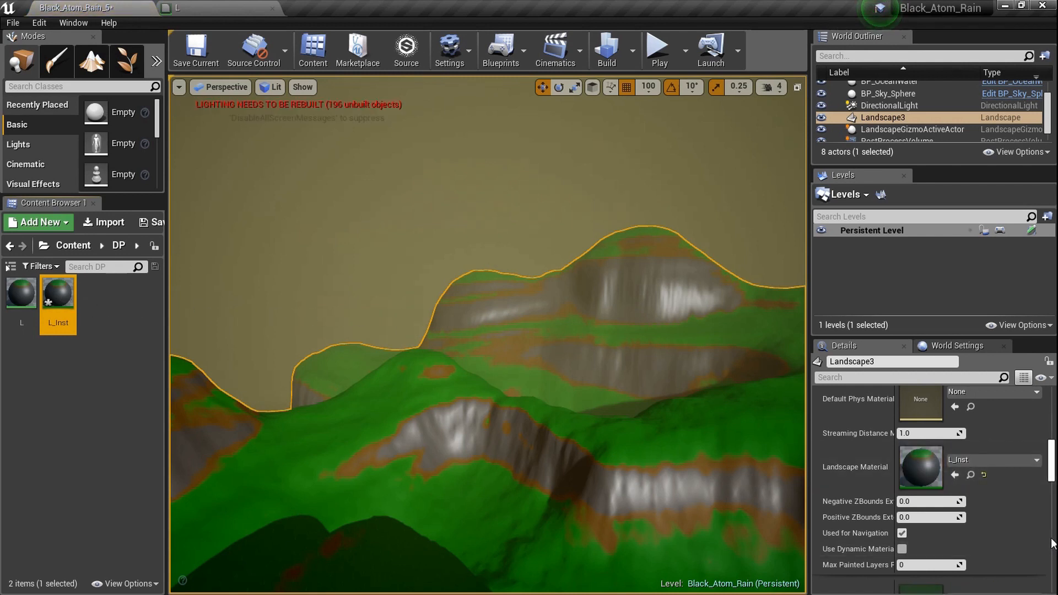
Step: Widen the viewport, open the L_Inst material instance beside the terrain, and enable its Durt, Grass and Rock colour overrides
{"action": "left_click_drag", "start_coordinate": [809, 488], "coordinate": [1039, 468]}
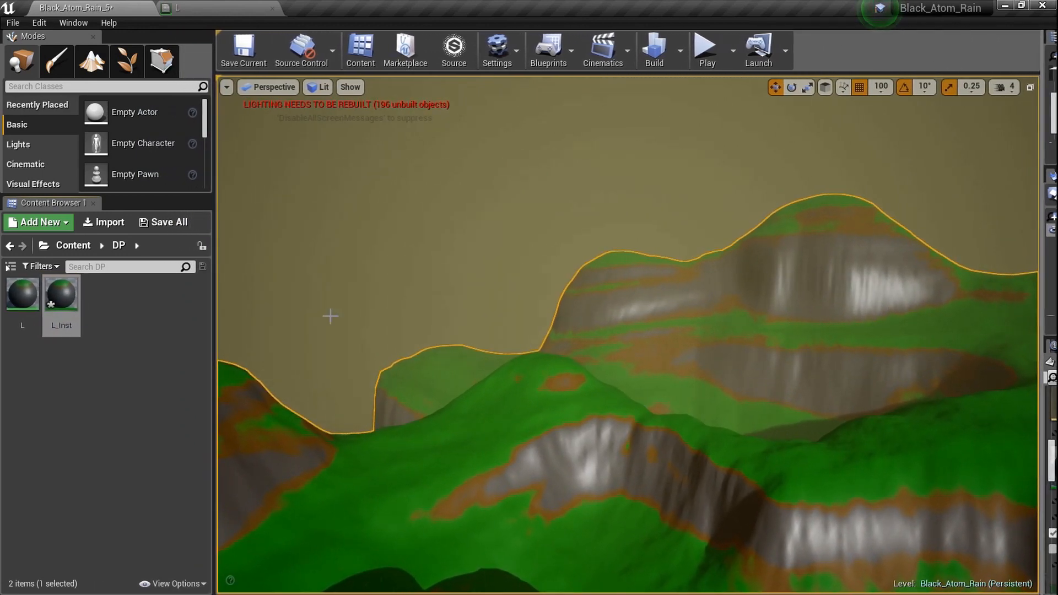
{"action": "double_click", "coordinate": [70, 309]}
{"action": "middle_click", "coordinate": [108, 5]}
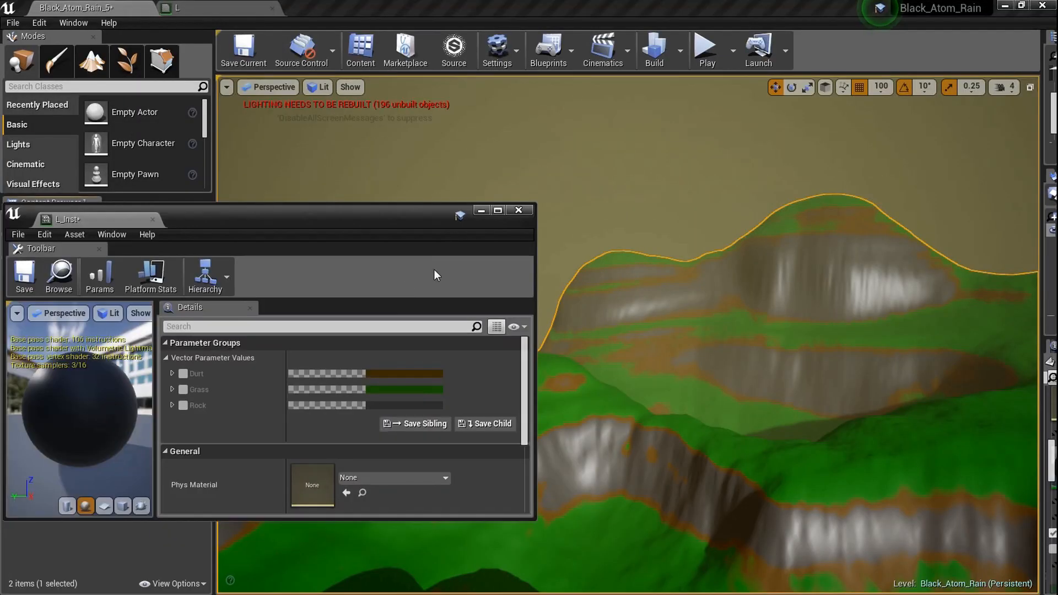
{"action": "left_click_drag", "start_coordinate": [415, 210], "coordinate": [274, 191]}
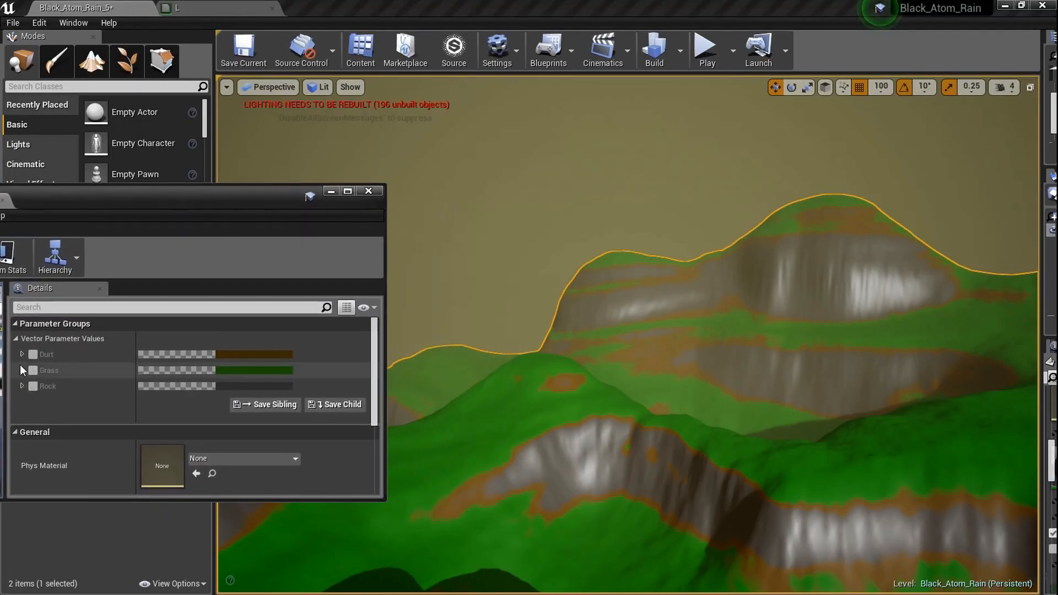
{"action": "left_click", "coordinate": [33, 354]}
{"action": "left_click", "coordinate": [33, 370]}
{"action": "left_click", "coordinate": [33, 385]}
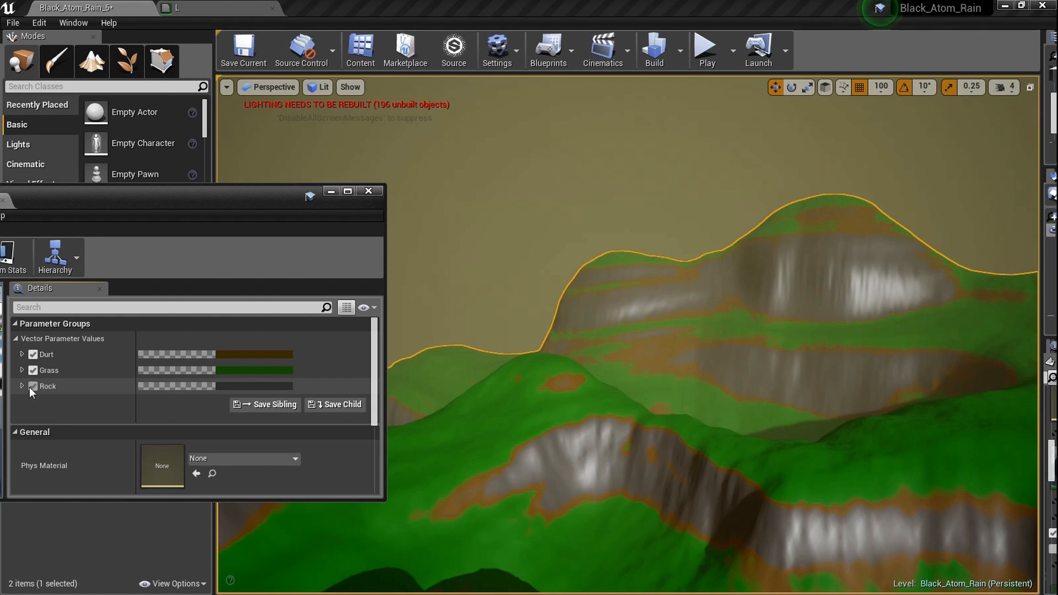
Step: Try a dark blue Durt colour in the material instance and discard it
{"action": "left_click", "coordinate": [253, 355]}
{"action": "left_click", "coordinate": [348, 367]}
{"action": "left_click", "coordinate": [328, 307]}
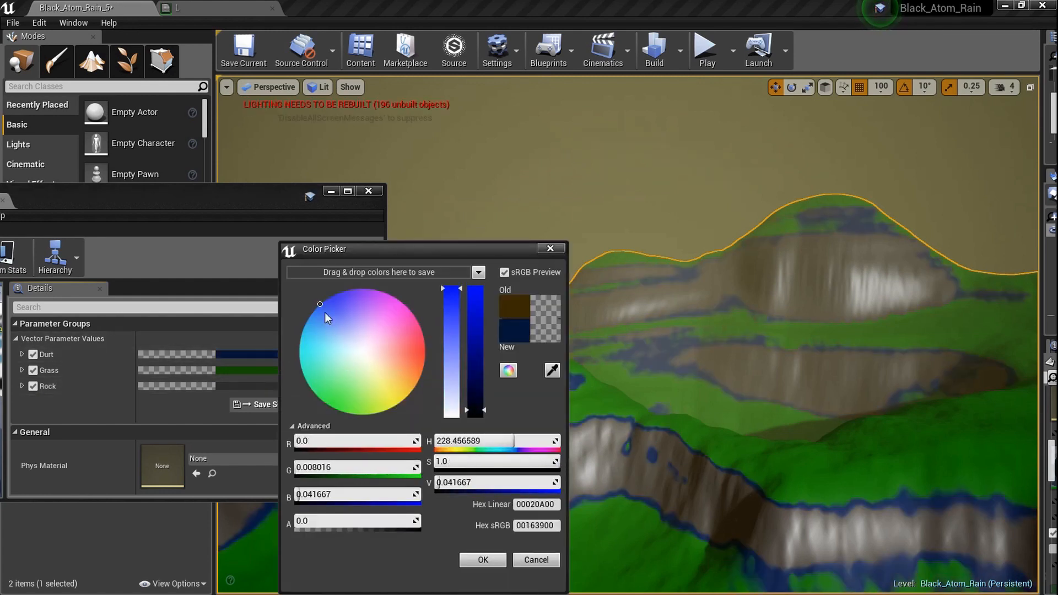
{"action": "left_click", "coordinate": [537, 560]}
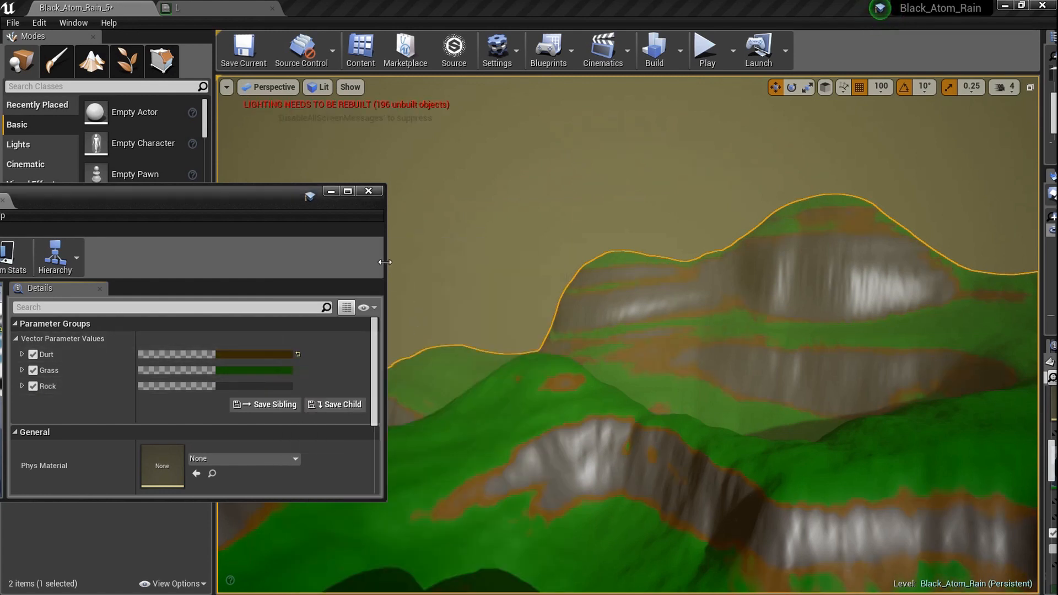
Step: Reopen the L_Inst material instance, save and close it, and return to the L material graph
{"action": "left_click", "coordinate": [369, 191]}
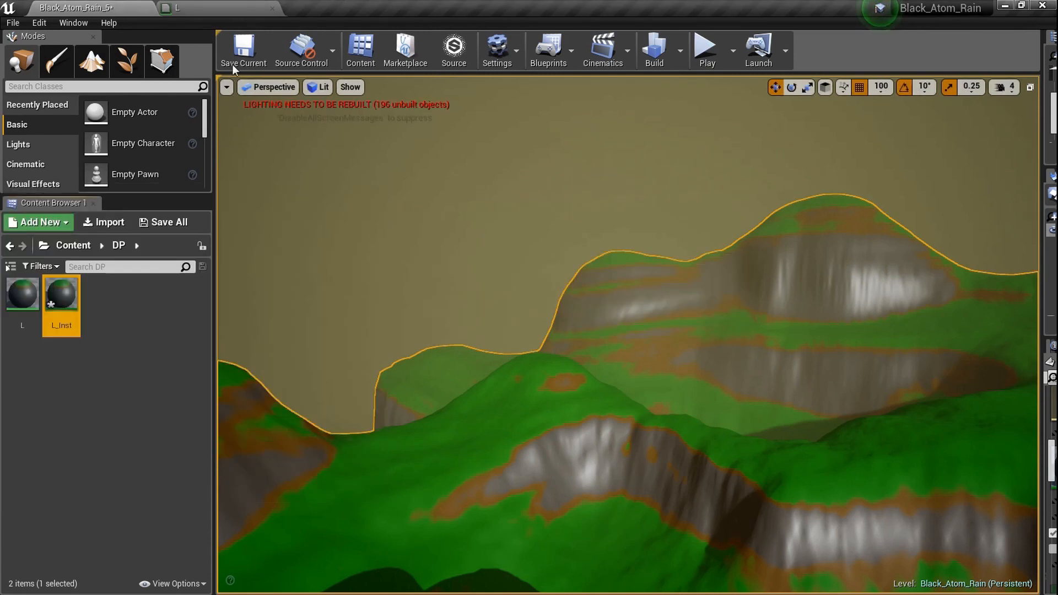
{"action": "double_click", "coordinate": [71, 314]}
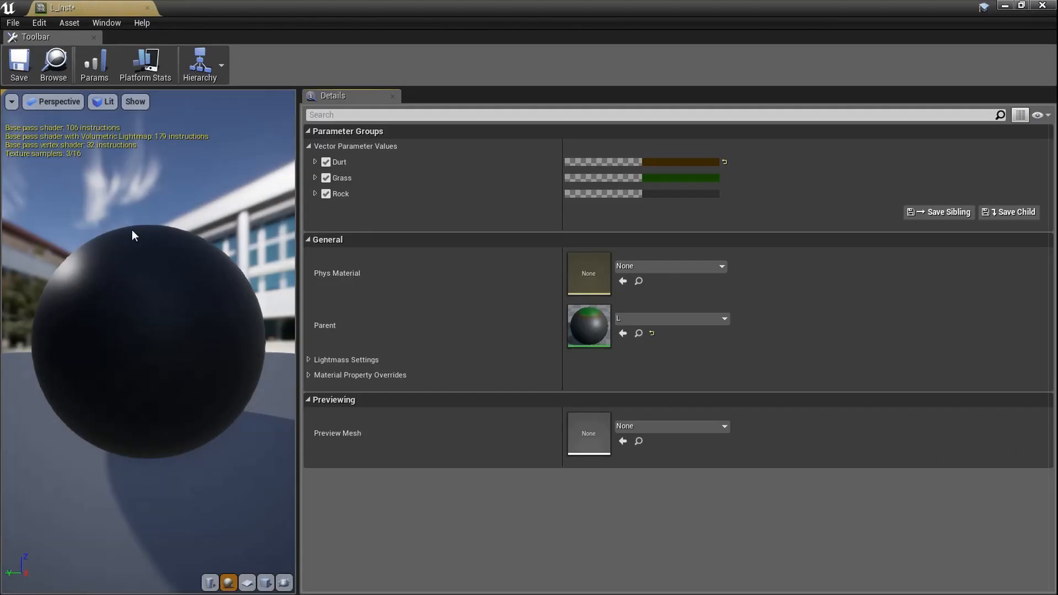
{"action": "left_click", "coordinate": [20, 64]}
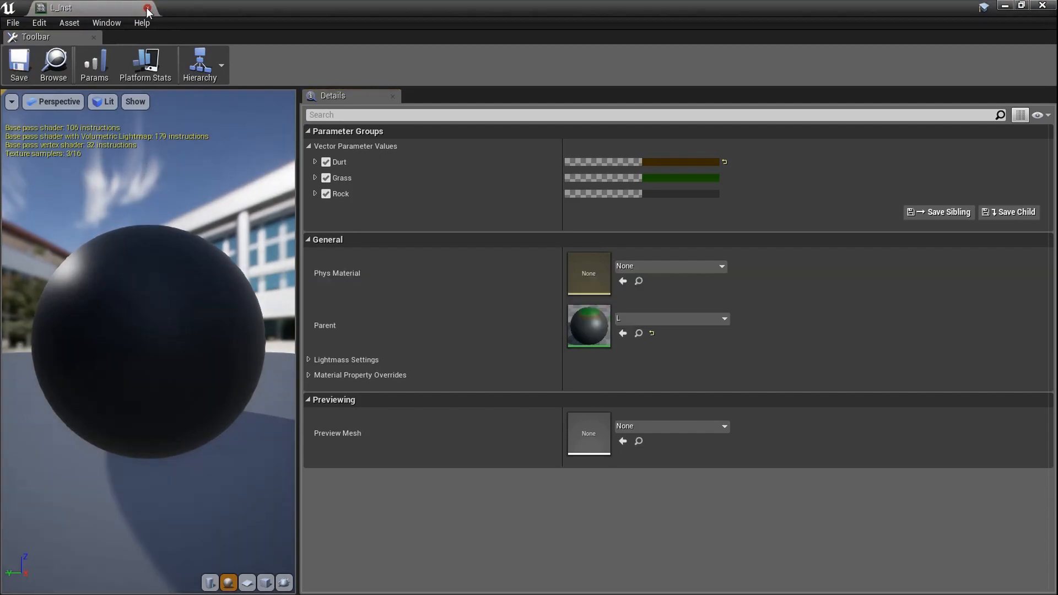
{"action": "left_click", "coordinate": [147, 7]}
{"action": "left_click", "coordinate": [224, 3]}
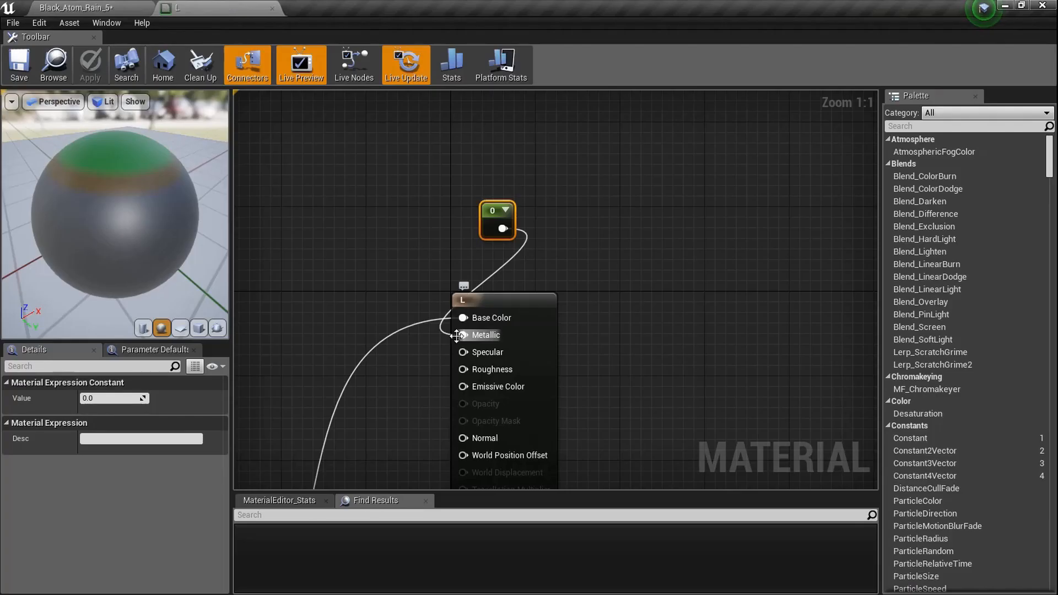
Step: Select the colour parameter, blend and Lerp nodes together and move them away from the material output to make room
{"action": "scroll", "coordinate": [457, 336], "scroll_direction": "down", "scroll_amount": 6}
{"action": "right_click_drag", "start_coordinate": [417, 411], "coordinate": [570, 326]}
{"action": "left_click_drag", "start_coordinate": [559, 377], "coordinate": [441, 190]}
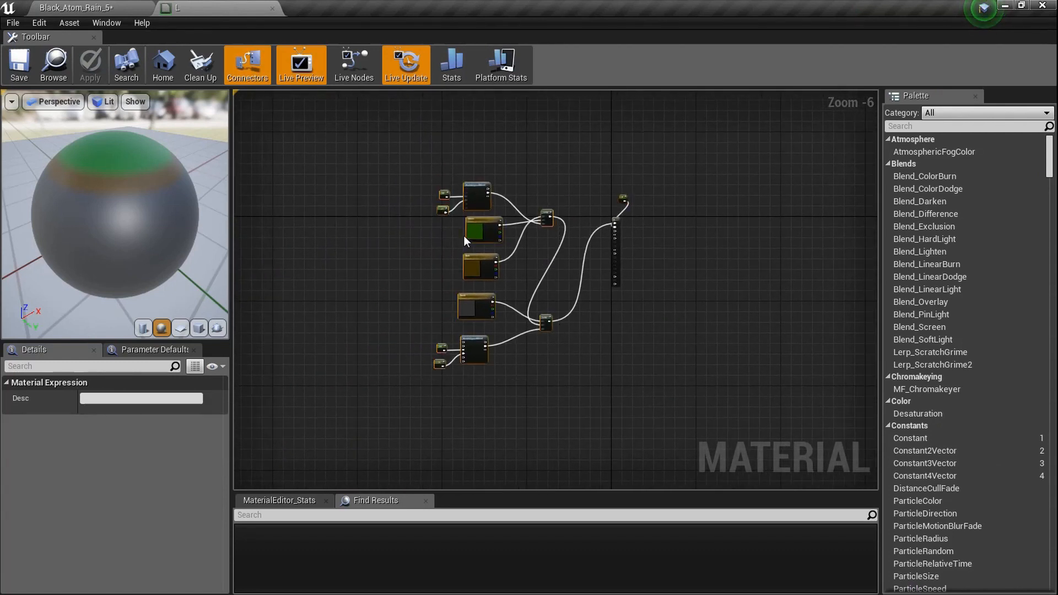
{"action": "left_click_drag", "start_coordinate": [475, 232], "coordinate": [361, 228]}
Step: Add a vector parameter named Snow in the free space near the final Lerp node
{"action": "scroll", "coordinate": [448, 290], "scroll_direction": "up", "scroll_amount": 10}
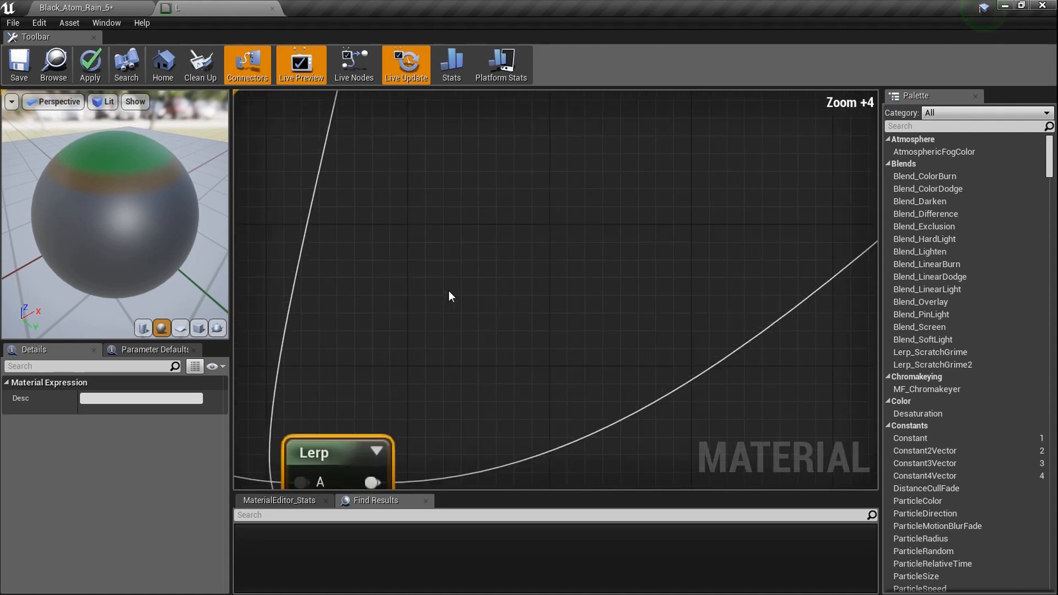
{"action": "left_click", "coordinate": [468, 213]}
{"action": "type", "text": "Snow"}
{"action": "key", "text": "Return"}
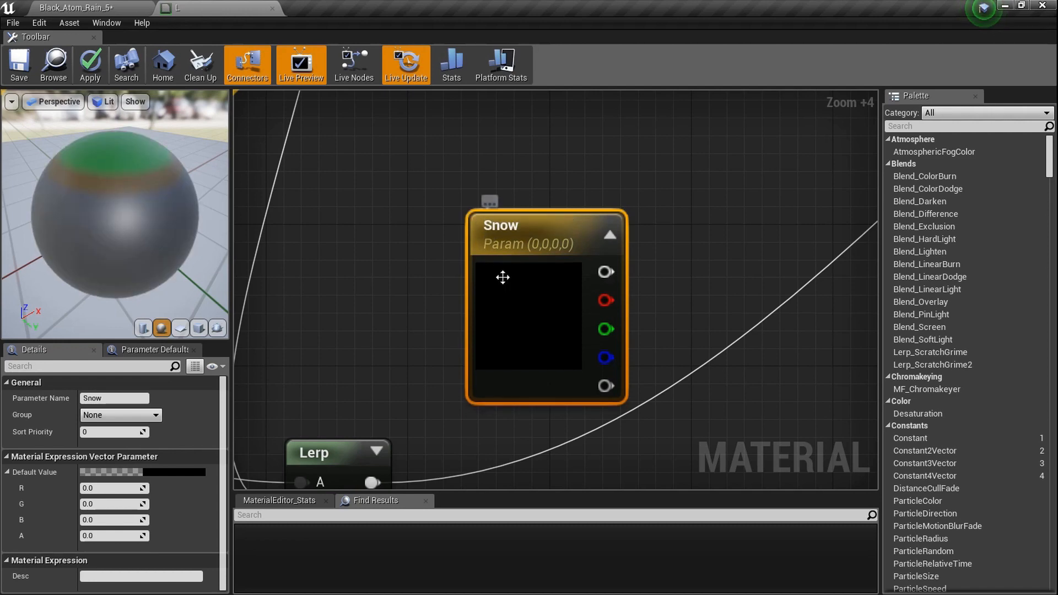
Step: Set the Snow parameter's default colour to white (1, 1, 1)
{"action": "scroll", "coordinate": [507, 271], "scroll_direction": "down", "scroll_amount": 3}
{"action": "right_click_drag", "start_coordinate": [508, 270], "coordinate": [630, 213]}
{"action": "mouse_move", "coordinate": [372, 330]}
{"action": "right_mouse_down"}
{"action": "mouse_move", "coordinate": [670, 321]}
{"action": "mouse_move", "coordinate": [368, 330]}
{"action": "right_mouse_up"}
{"action": "double_click", "coordinate": [568, 291]}
{"action": "left_click_drag", "start_coordinate": [769, 386], "coordinate": [769, 287]}
{"action": "left_click", "coordinate": [777, 560]}
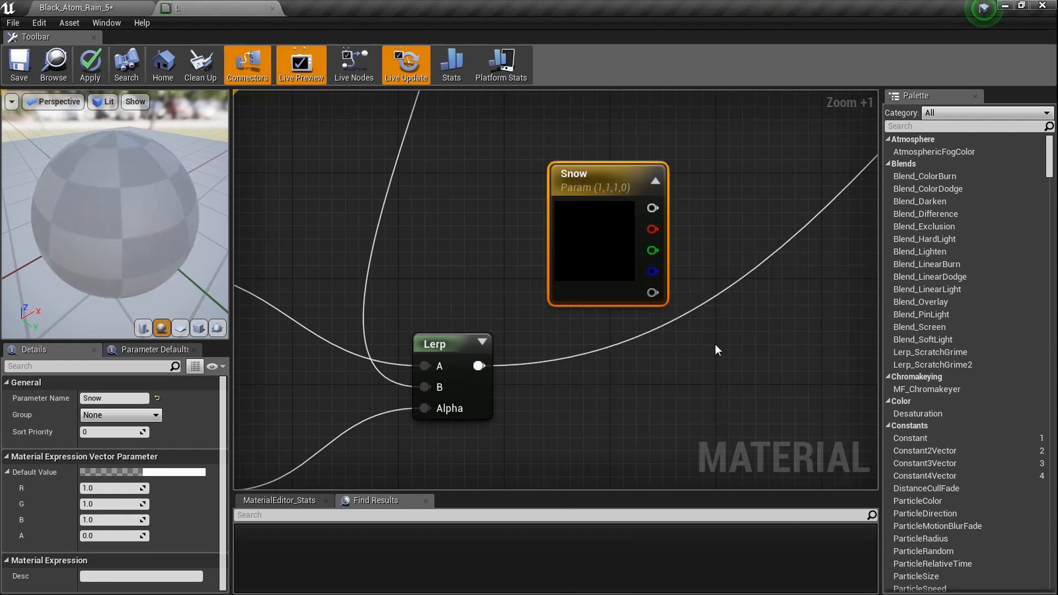
Step: Move the Snow node into the empty area below the final Lerp
{"action": "right_click_drag", "start_coordinate": [715, 344], "coordinate": [670, 433]}
{"action": "left_click_drag", "start_coordinate": [606, 381], "coordinate": [459, 329]}
{"action": "left_click", "coordinate": [456, 331]}
{"action": "left_click_drag", "start_coordinate": [549, 350], "coordinate": [399, 307]}
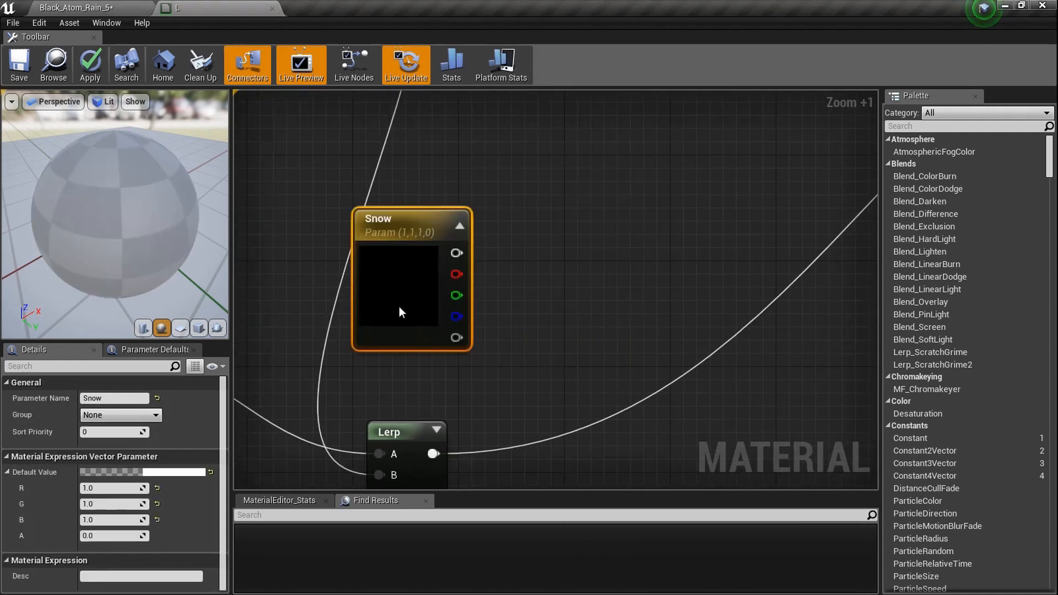
{"action": "scroll", "coordinate": [399, 306], "scroll_direction": "down", "scroll_amount": 4}
{"action": "mouse_move", "coordinate": [491, 344]}
{"action": "right_mouse_down"}
{"action": "mouse_move", "coordinate": [471, 361]}
{"action": "mouse_move", "coordinate": [498, 343]}
{"action": "right_mouse_up"}
{"action": "left_click_drag", "start_coordinate": [393, 300], "coordinate": [587, 280]}
{"action": "scroll", "coordinate": [579, 271], "scroll_direction": "down", "scroll_amount": 4}
{"action": "right_click_drag", "start_coordinate": [574, 266], "coordinate": [497, 253]}
{"action": "left_click_drag", "start_coordinate": [497, 253], "coordinate": [425, 368]}
Step: Add a WorldPosition node and place it just above the Snow parameter
{"action": "scroll", "coordinate": [441, 341], "scroll_direction": "up", "scroll_amount": 7}
{"action": "right_click", "coordinate": [448, 307]}
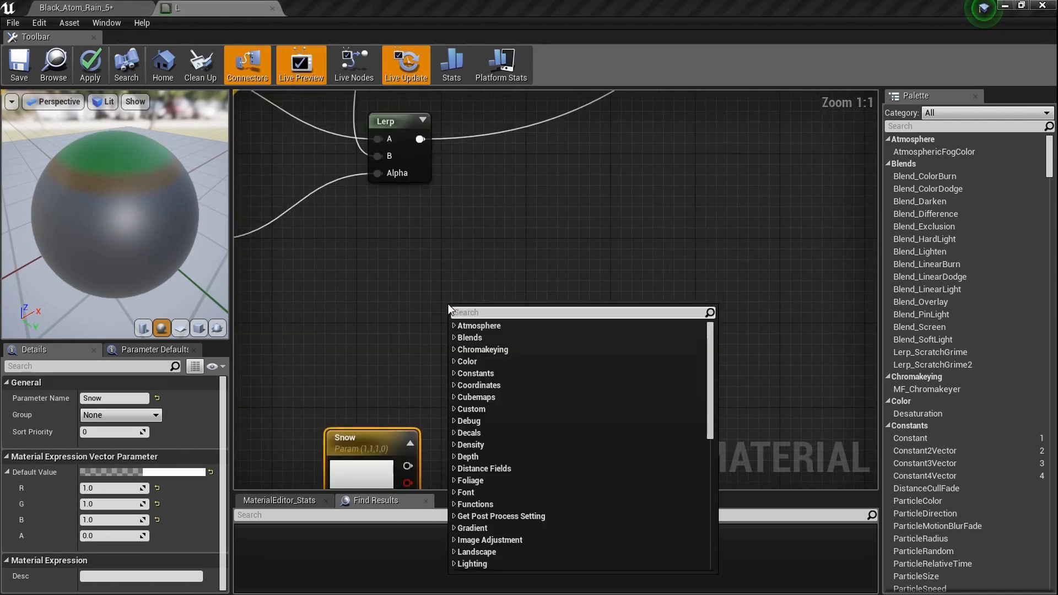
{"action": "type", "text": "world"}
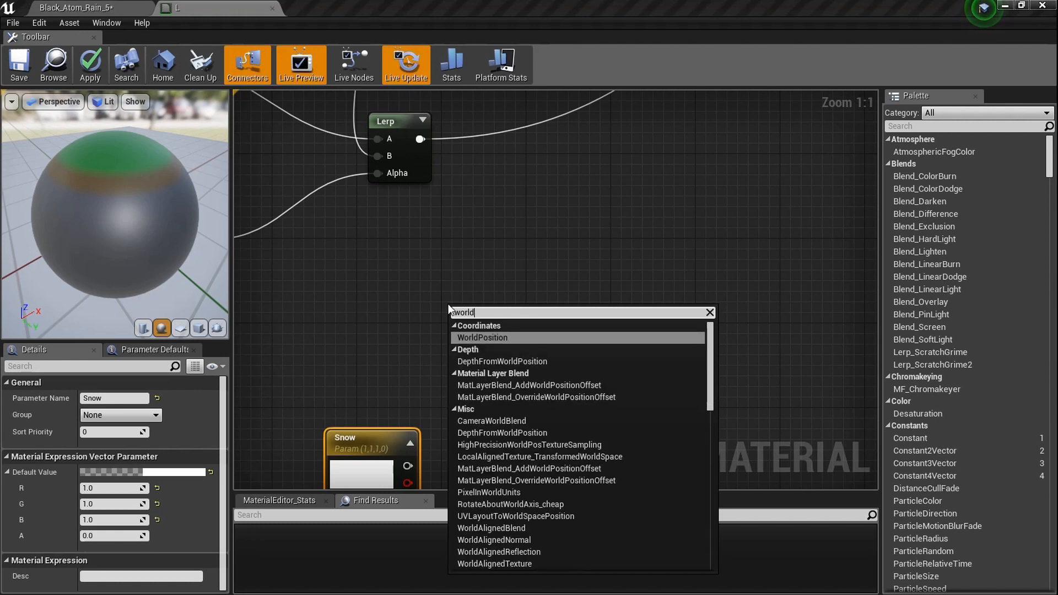
{"action": "key", "text": "Return"}
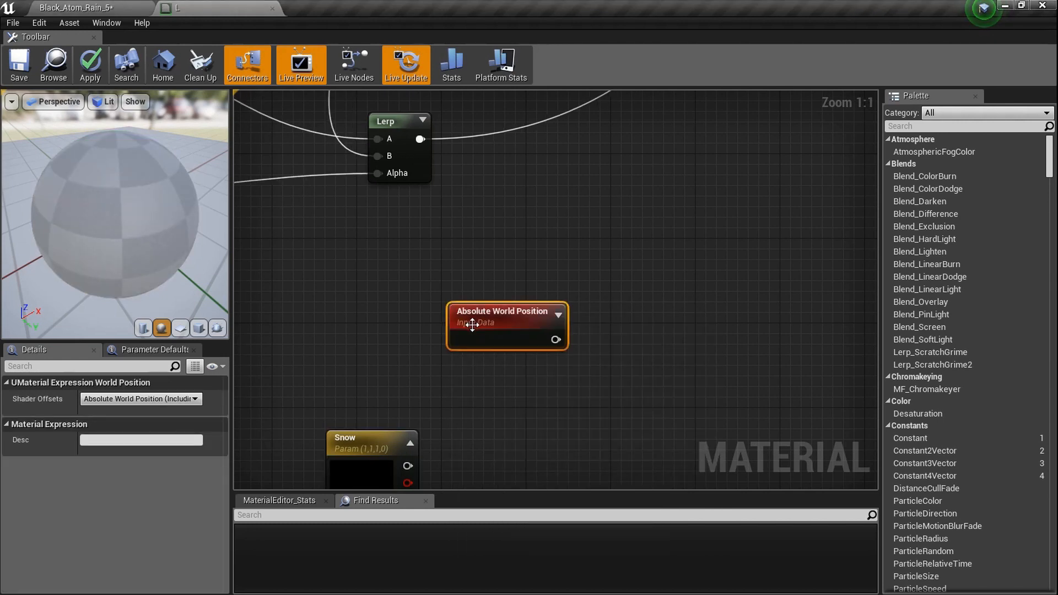
{"action": "left_click_drag", "start_coordinate": [471, 324], "coordinate": [360, 352]}
Step: Add a component mask fed by Absolute World Position and limit it to the B channel
{"action": "scroll", "coordinate": [359, 351], "scroll_direction": "up", "scroll_amount": 4}
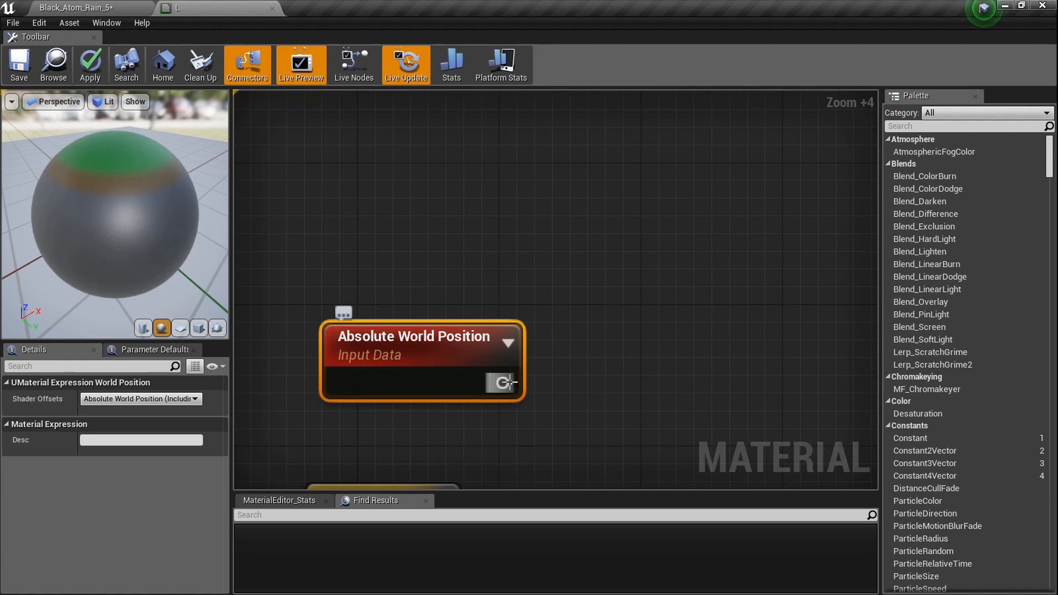
{"action": "left_click_drag", "start_coordinate": [506, 382], "coordinate": [618, 386]}
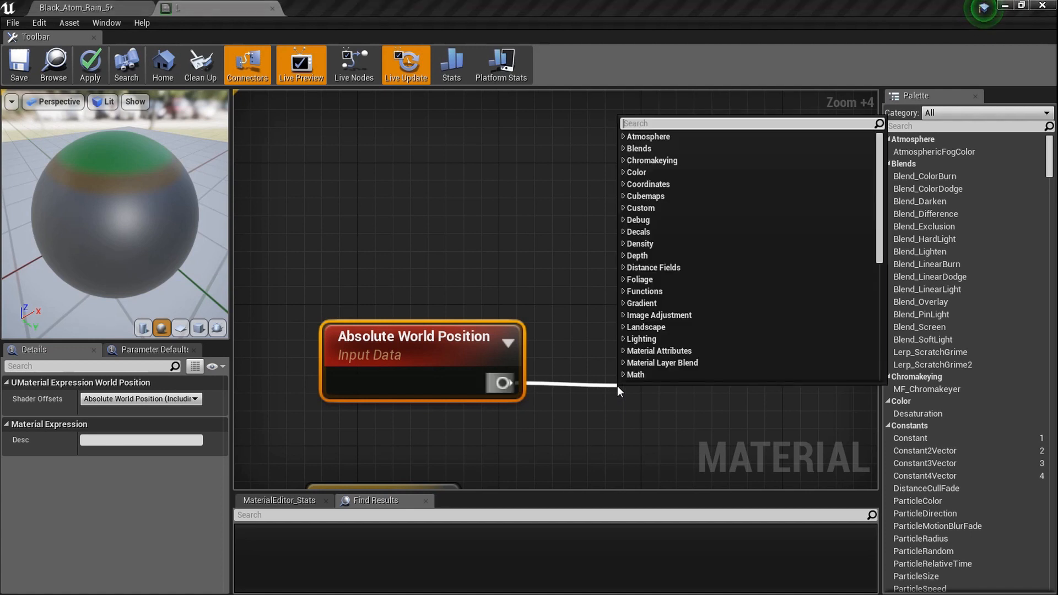
{"action": "type", "text": "mask"}
{"action": "key", "text": "Return"}
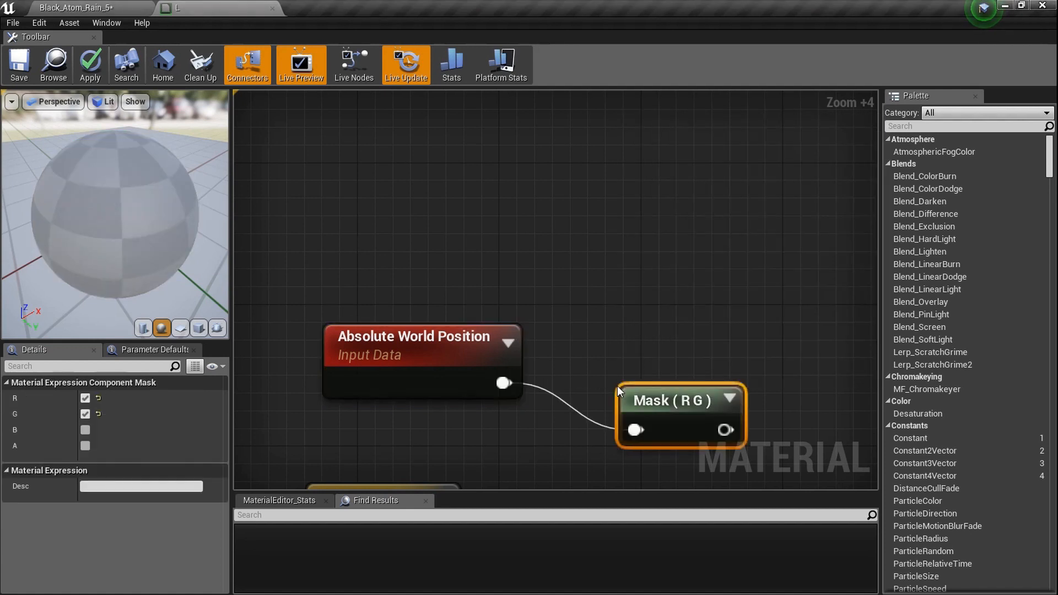
{"action": "left_click", "coordinate": [85, 398]}
{"action": "left_click", "coordinate": [85, 414]}
{"action": "left_click", "coordinate": [85, 430]}
{"action": "right_click_drag", "start_coordinate": [591, 425], "coordinate": [495, 429]}
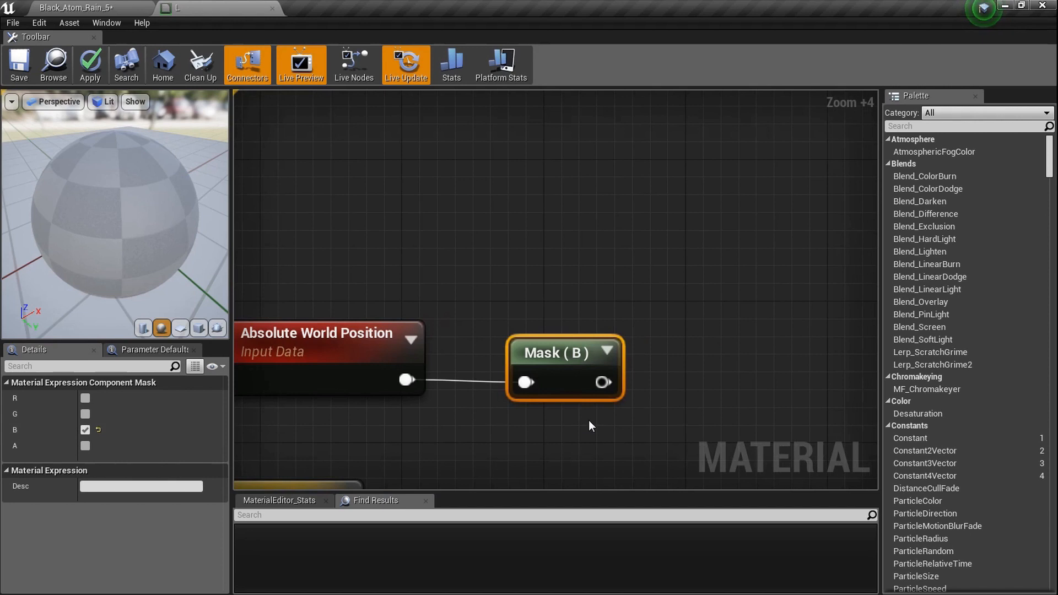
{"action": "scroll", "coordinate": [593, 414], "scroll_direction": "down", "scroll_amount": 3}
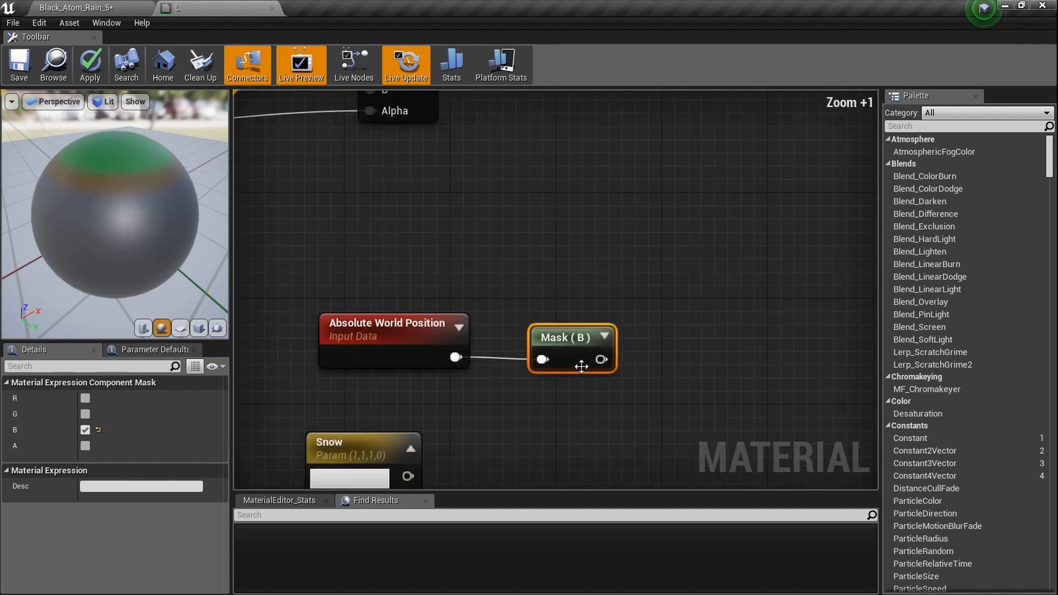
{"action": "right_click_drag", "start_coordinate": [586, 361], "coordinate": [501, 344]}
{"action": "scroll", "coordinate": [490, 358], "scroll_direction": "up", "scroll_amount": 4}
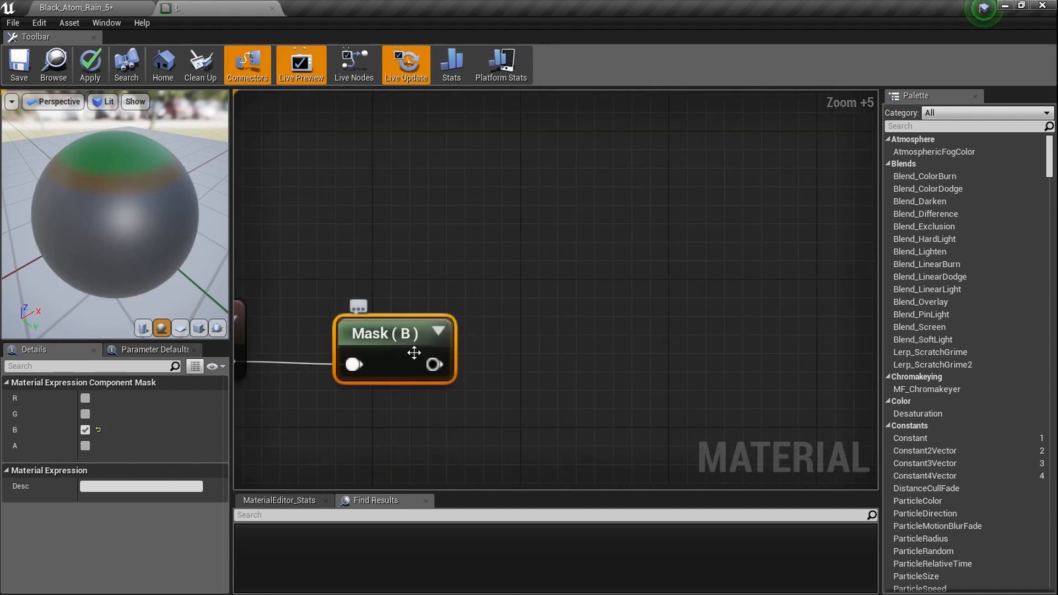
{"action": "left_click_drag", "start_coordinate": [435, 364], "coordinate": [595, 378]}
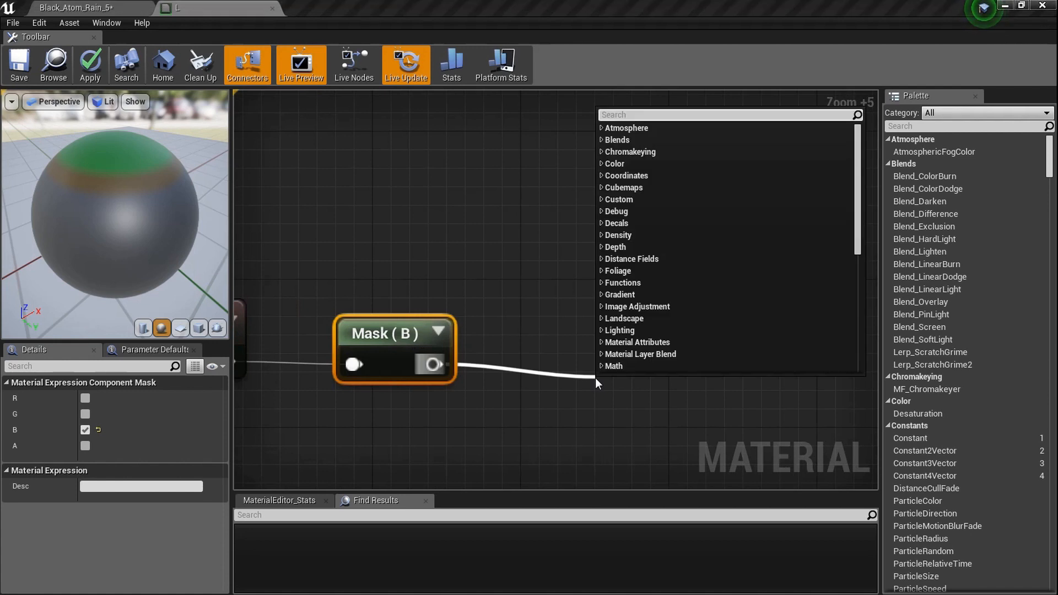
{"action": "type", "text": "suny"}
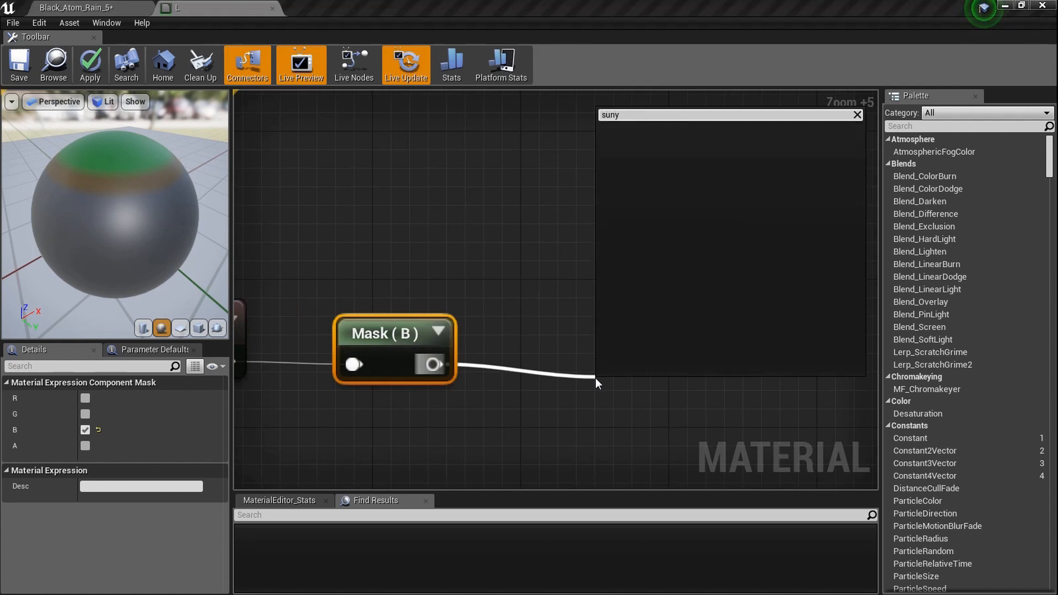
{"action": "key", "text": "BackSpace"}
{"action": "key", "text": "BackSpace"}
{"action": "key", "text": "BackSpace"}
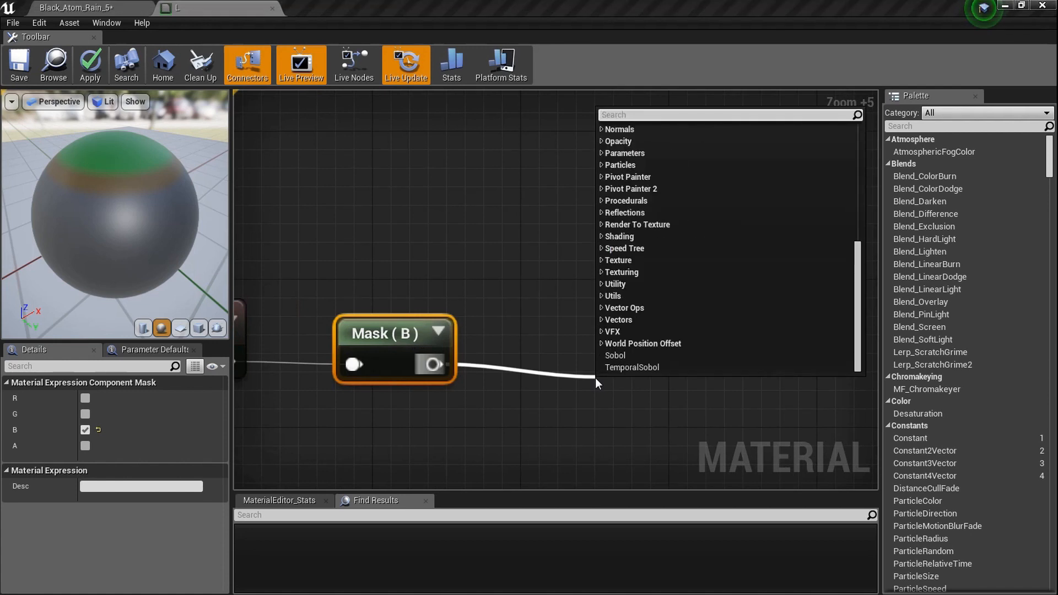
{"action": "type", "text": "s"}
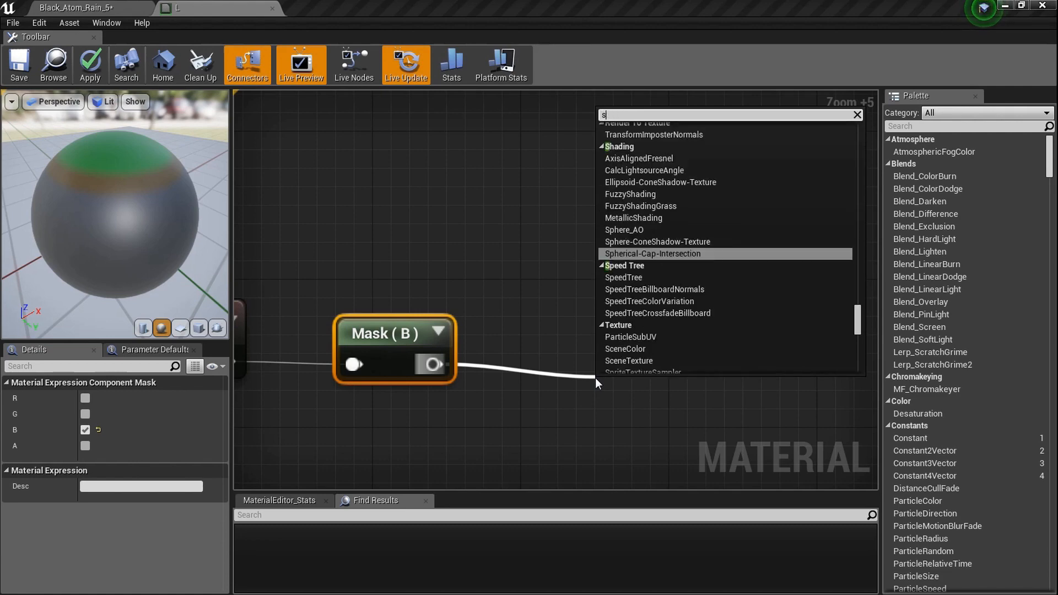
{"action": "key", "text": "BackSpace"}
{"action": "type", "text": "suv"}
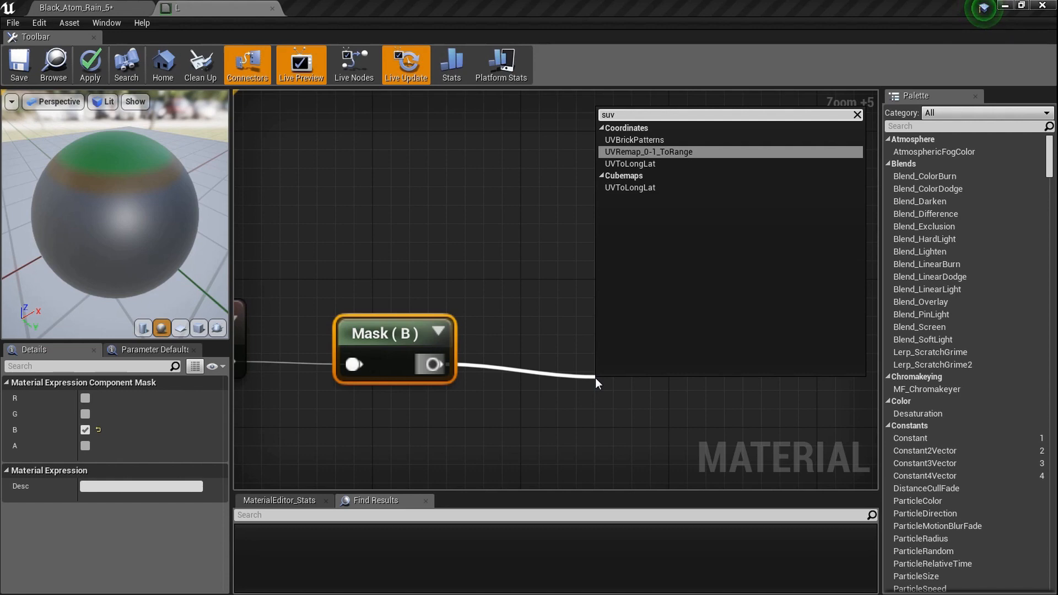
{"action": "left_click", "coordinate": [587, 377]}
Step: Add a Subtract node beside the B-channel mask and connect the mask's output to its B input
{"action": "right_click", "coordinate": [588, 377]}
{"action": "type", "text": "subyt"}
{"action": "key", "text": "BackSpace"}
{"action": "key", "text": "BackSpace"}
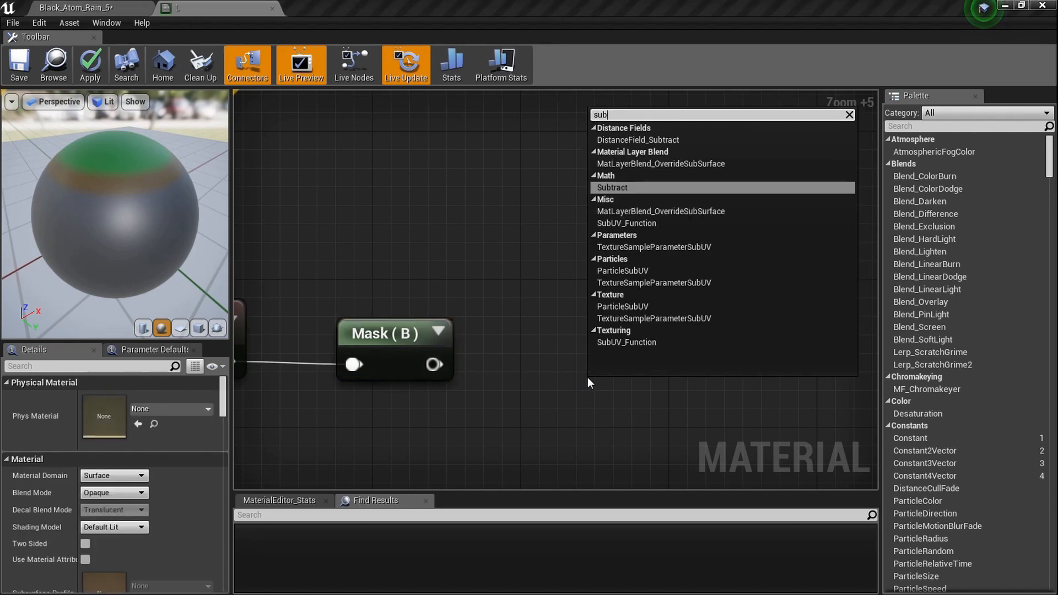
{"action": "key", "text": "Return"}
{"action": "right_click_drag", "start_coordinate": [584, 365], "coordinate": [581, 322]}
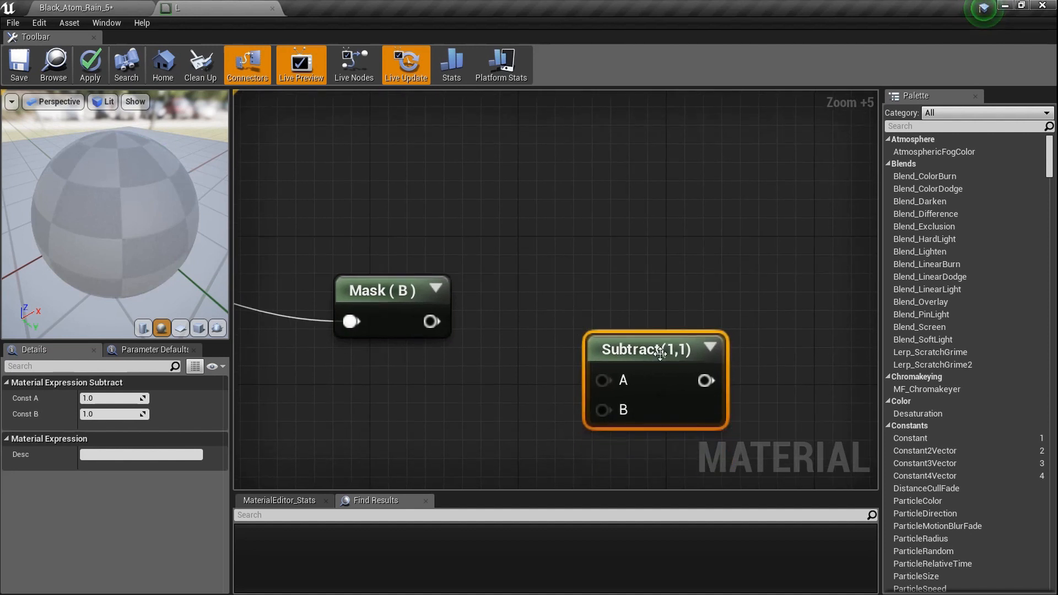
{"action": "left_click_drag", "start_coordinate": [654, 347], "coordinate": [661, 325]}
{"action": "left_click_drag", "start_coordinate": [423, 325], "coordinate": [630, 395]}
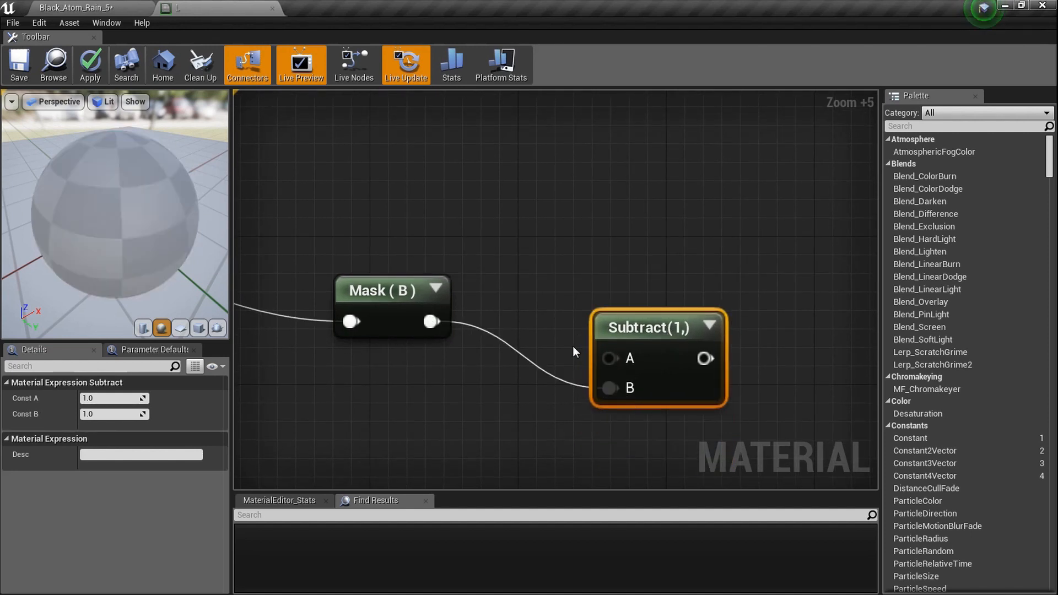
Step: Add a scalar parameter named "Snow hieght" and connect it to the Subtract node's A input
{"action": "right_click_drag", "start_coordinate": [506, 333], "coordinate": [469, 338]}
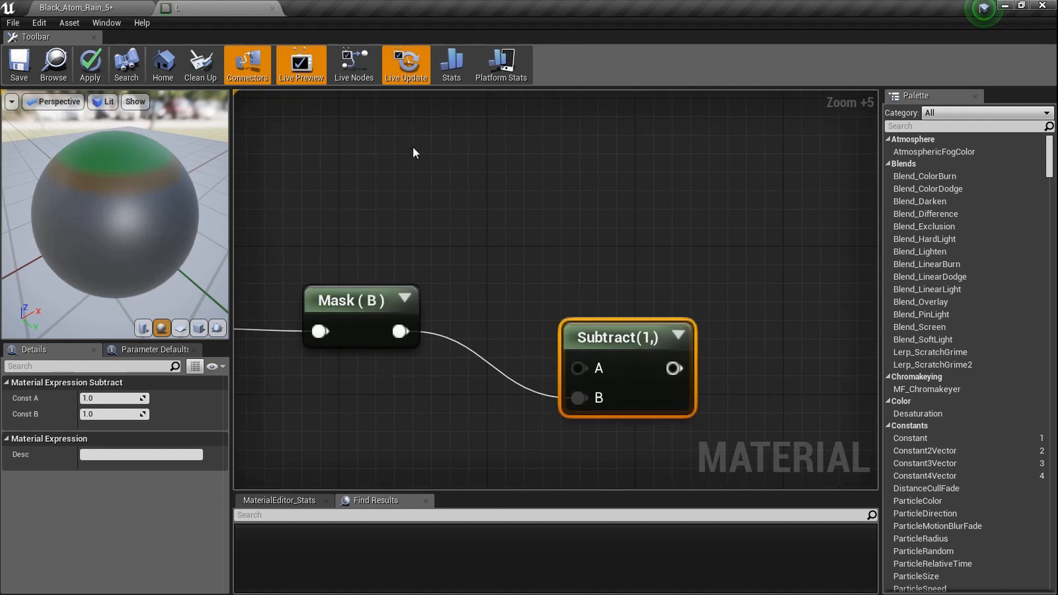
{"action": "left_click", "coordinate": [402, 180]}
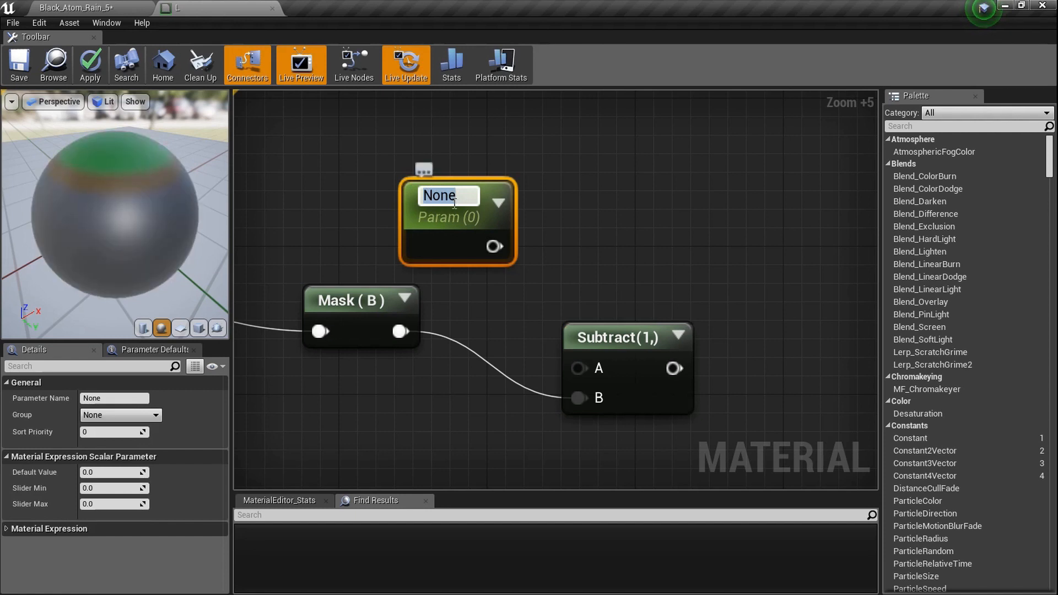
{"action": "type", "text": "Snow hieght"}
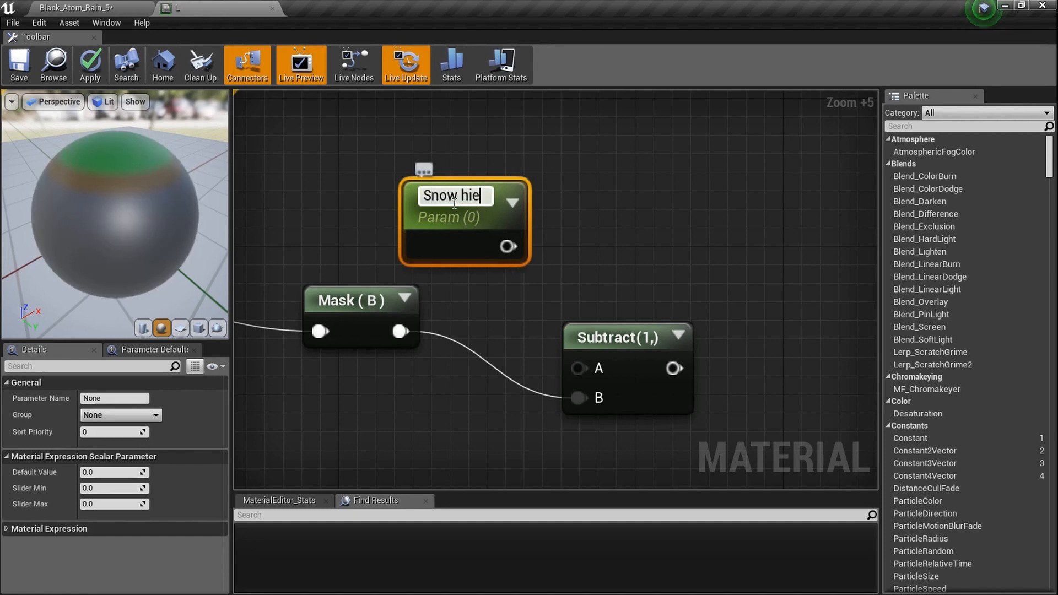
{"action": "key", "text": "Return"}
{"action": "left_click_drag", "start_coordinate": [513, 243], "coordinate": [605, 369]}
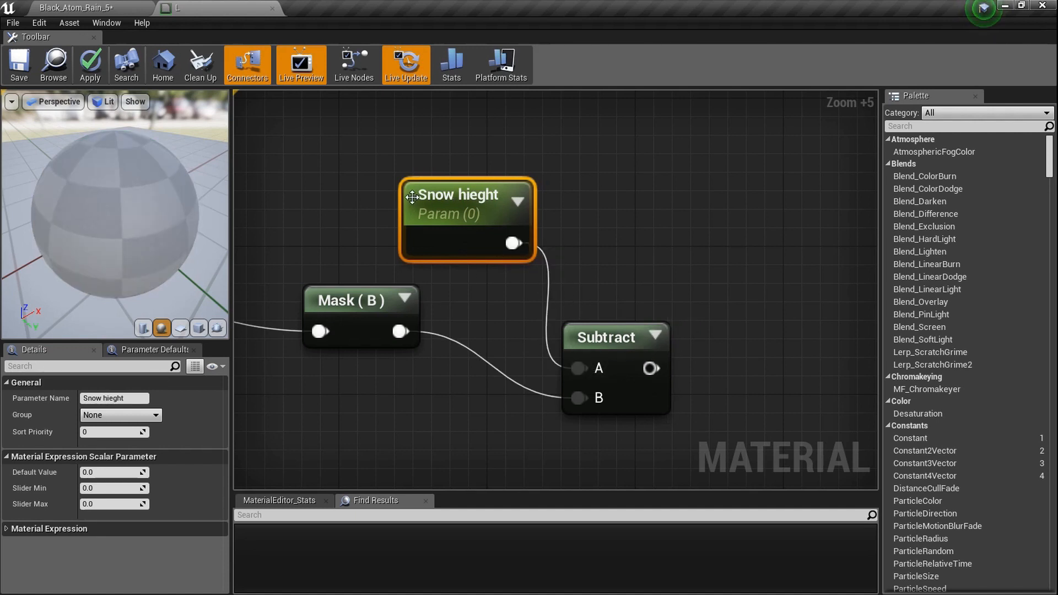
Step: Set the "Snow hieght" parameter's default value to 3000
{"action": "left_click", "coordinate": [126, 477]}
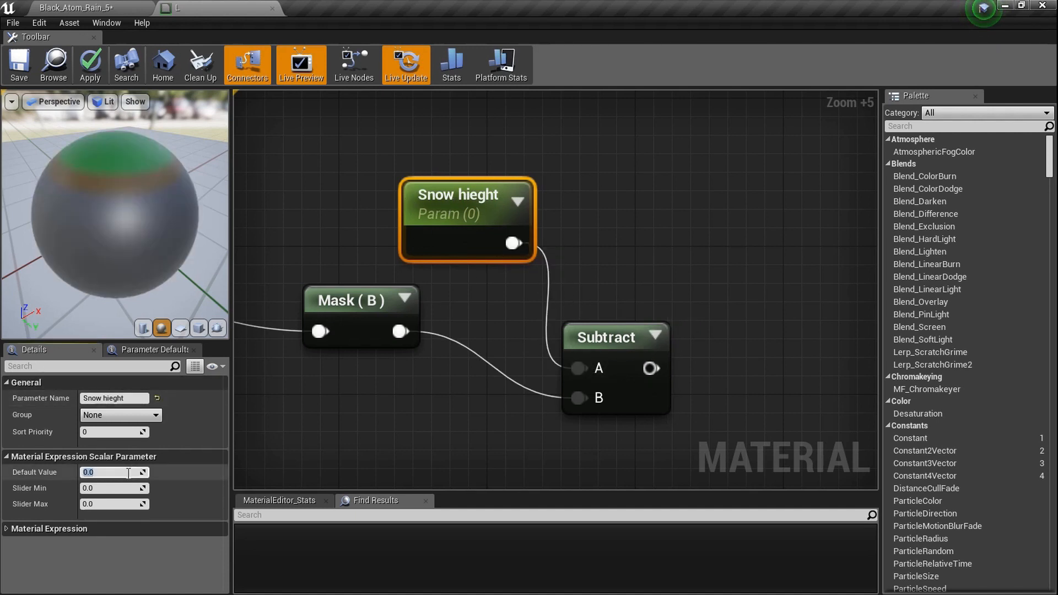
{"action": "type", "text": "3000"}
{"action": "key", "text": "Return"}
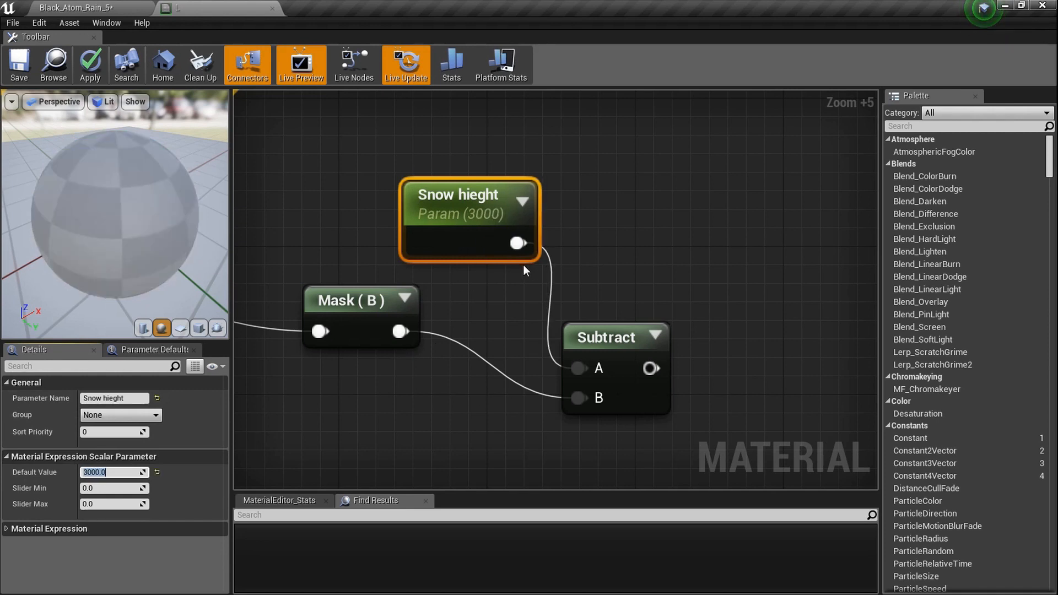
{"action": "right_click_drag", "start_coordinate": [577, 266], "coordinate": [456, 227]}
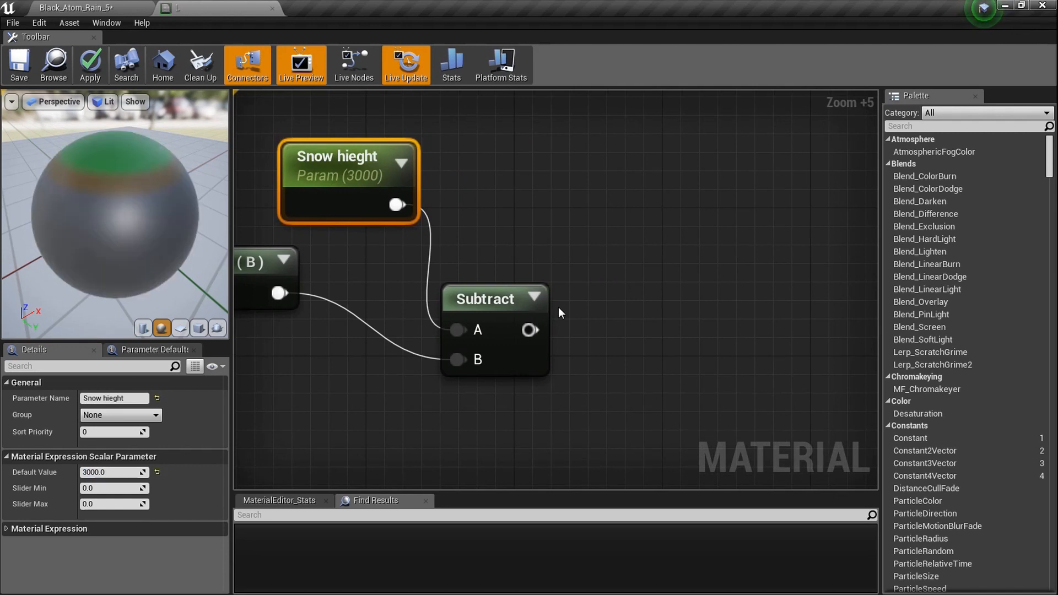
Step: Add a Divide node to the Subtract node's right and connect the Subtract output to its A input
{"action": "left_click", "coordinate": [589, 336]}
{"action": "right_click", "coordinate": [590, 336]}
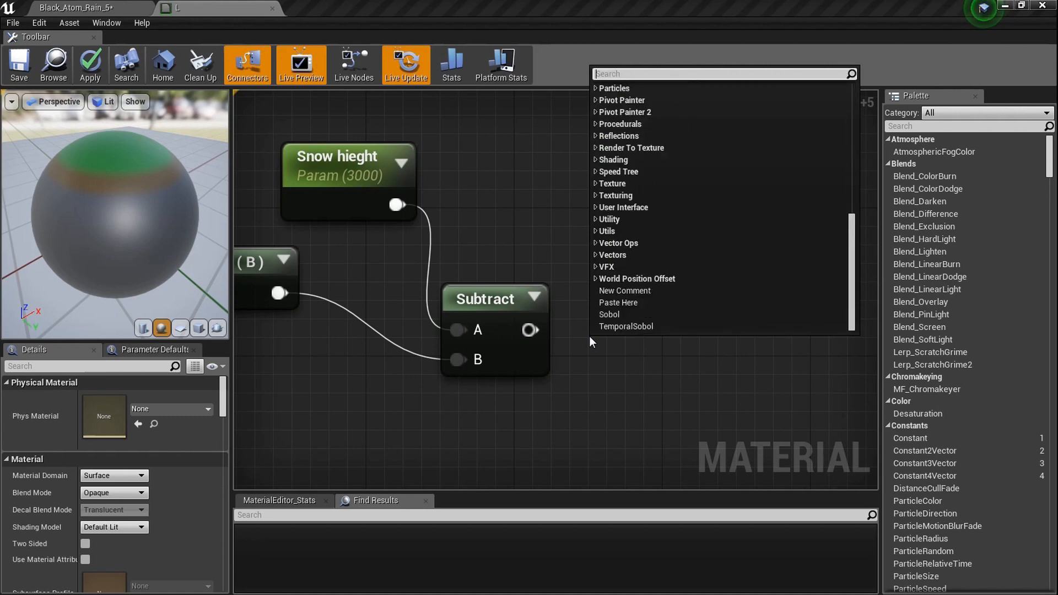
{"action": "type", "text": "div"}
{"action": "key", "text": "Return"}
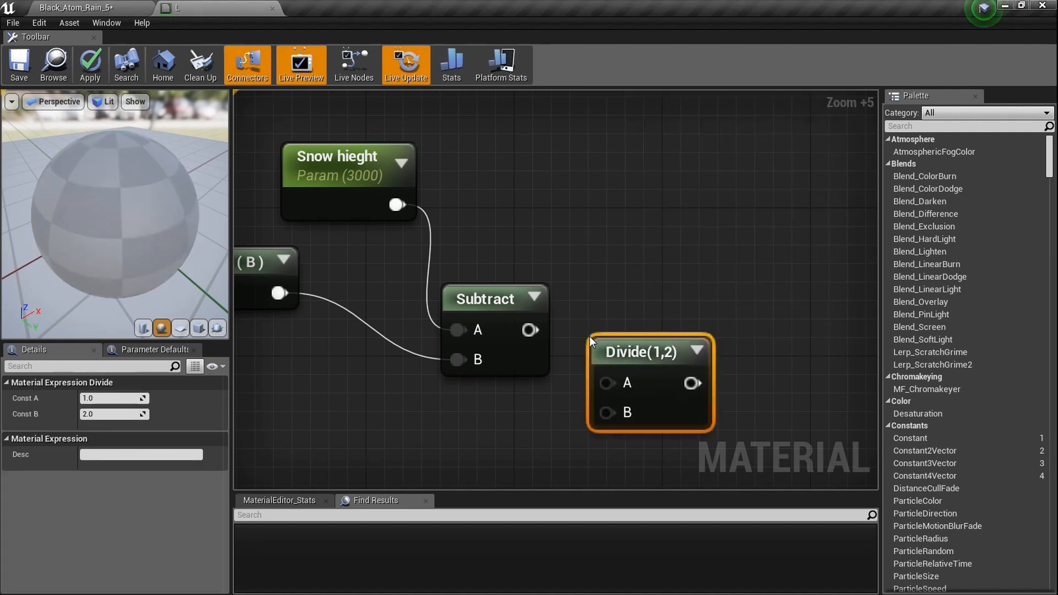
{"action": "scroll", "coordinate": [590, 336], "scroll_direction": "up", "scroll_amount": 1}
{"action": "left_click_drag", "start_coordinate": [640, 352], "coordinate": [774, 332]}
{"action": "left_click_drag", "start_coordinate": [525, 330], "coordinate": [737, 337]}
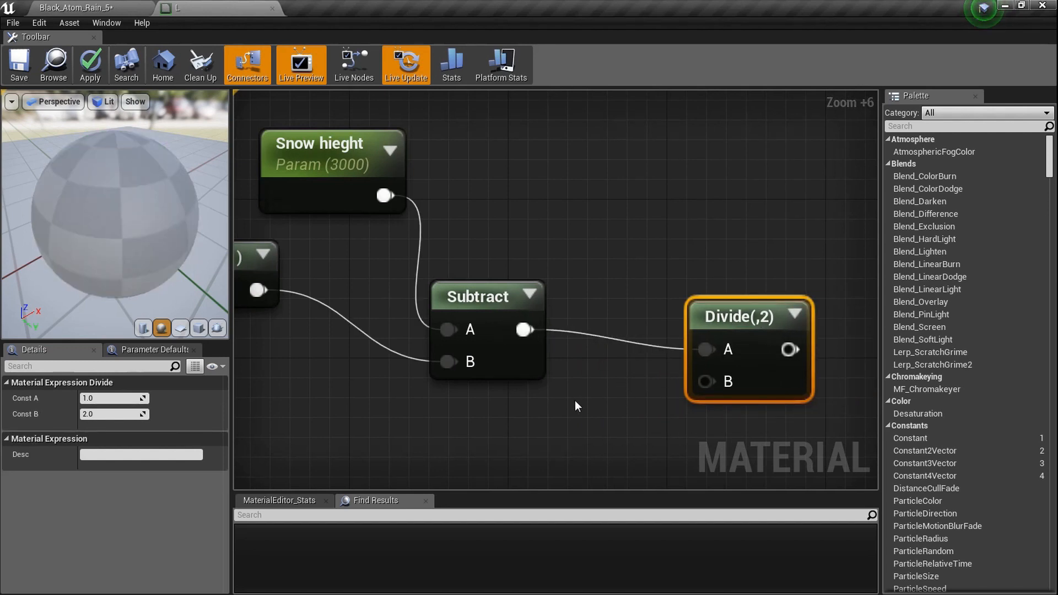
Step: Add a scalar parameter named "Snow Blend" and connect it to the Divide node's B input
{"action": "key", "text": "s"}
{"action": "left_click", "coordinate": [522, 446]}
{"action": "right_click_drag", "start_coordinate": [571, 415], "coordinate": [528, 350]}
{"action": "left_click_drag", "start_coordinate": [581, 442], "coordinate": [664, 317]}
{"action": "left_click", "coordinate": [129, 398]}
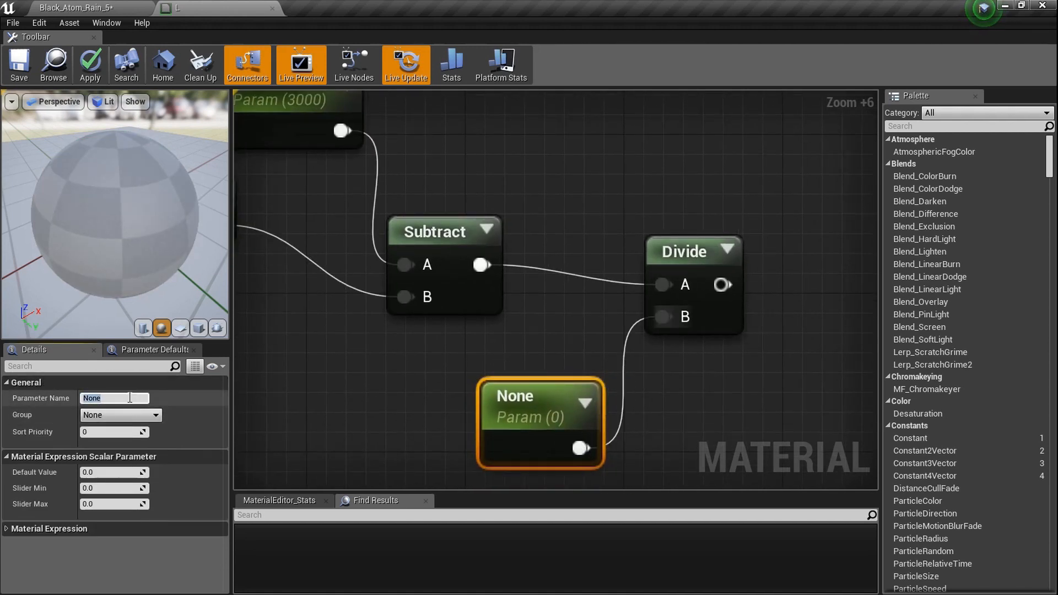
{"action": "type", "text": "Snow Ble"}
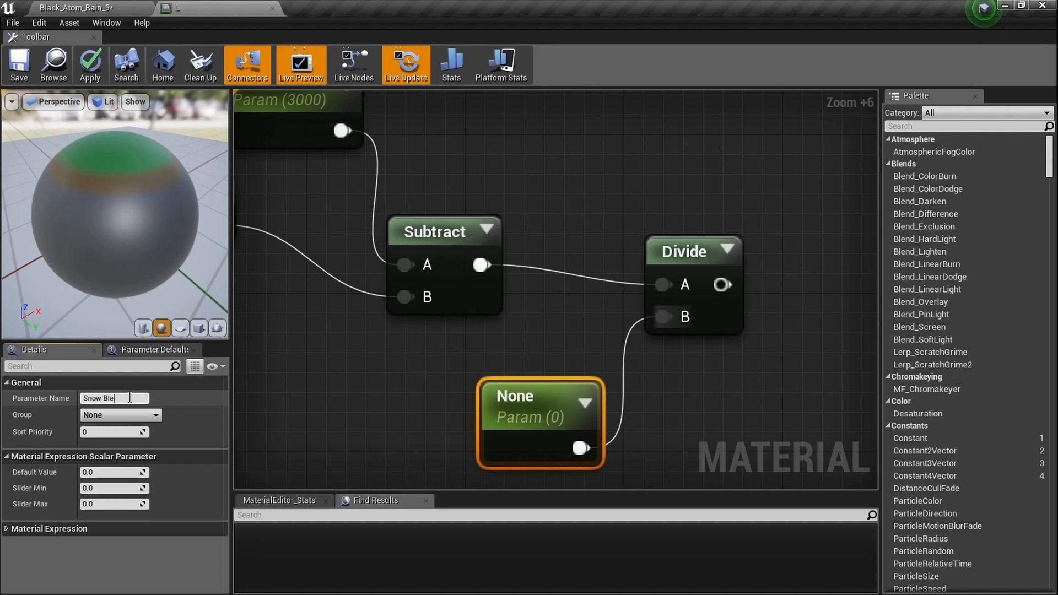
{"action": "type", "text": "nd"}
{"action": "key", "text": "Return"}
{"action": "scroll", "coordinate": [542, 319], "scroll_direction": "down", "scroll_amount": 7}
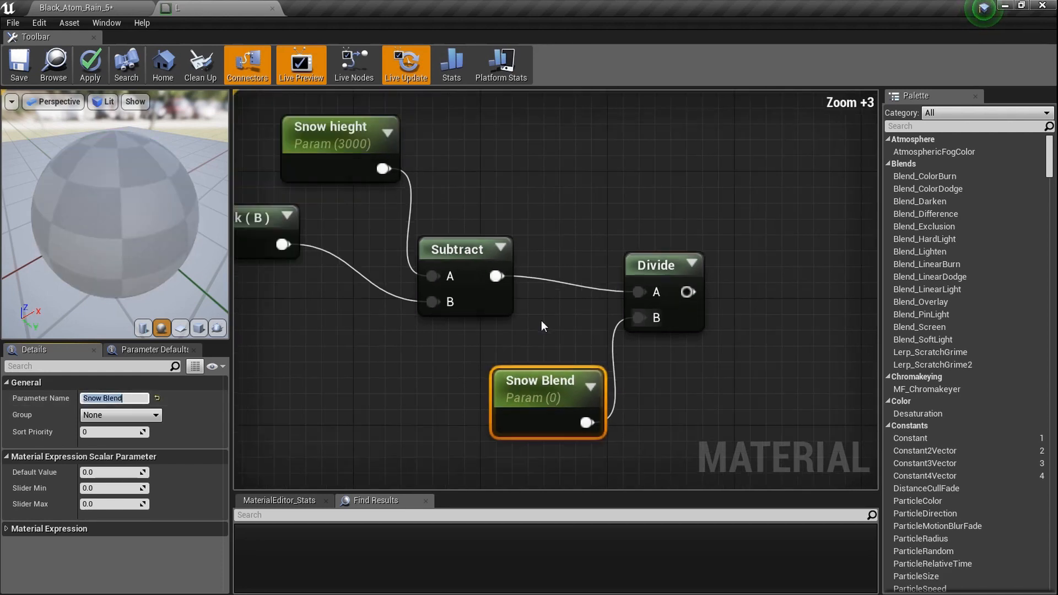
Step: Add a Clamp node fed by the Divide node's output
{"action": "scroll", "coordinate": [488, 319], "scroll_direction": "up", "scroll_amount": 6}
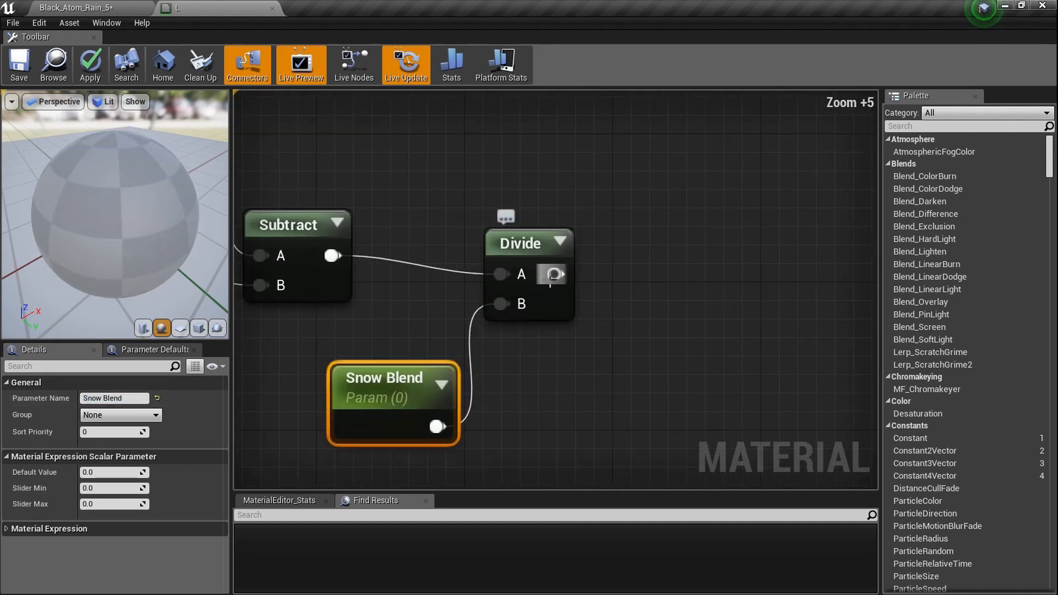
{"action": "left_click_drag", "start_coordinate": [555, 274], "coordinate": [714, 291]}
{"action": "type", "text": "clamp"}
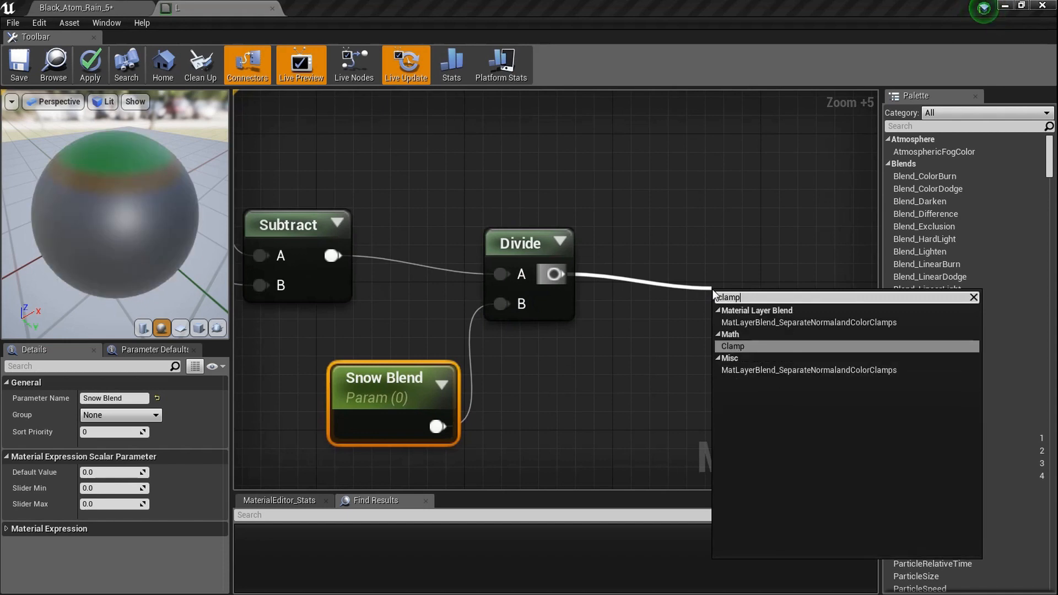
{"action": "key", "text": "Return"}
{"action": "right_click_drag", "start_coordinate": [705, 270], "coordinate": [561, 247]}
{"action": "scroll", "coordinate": [561, 247], "scroll_direction": "up", "scroll_amount": 2}
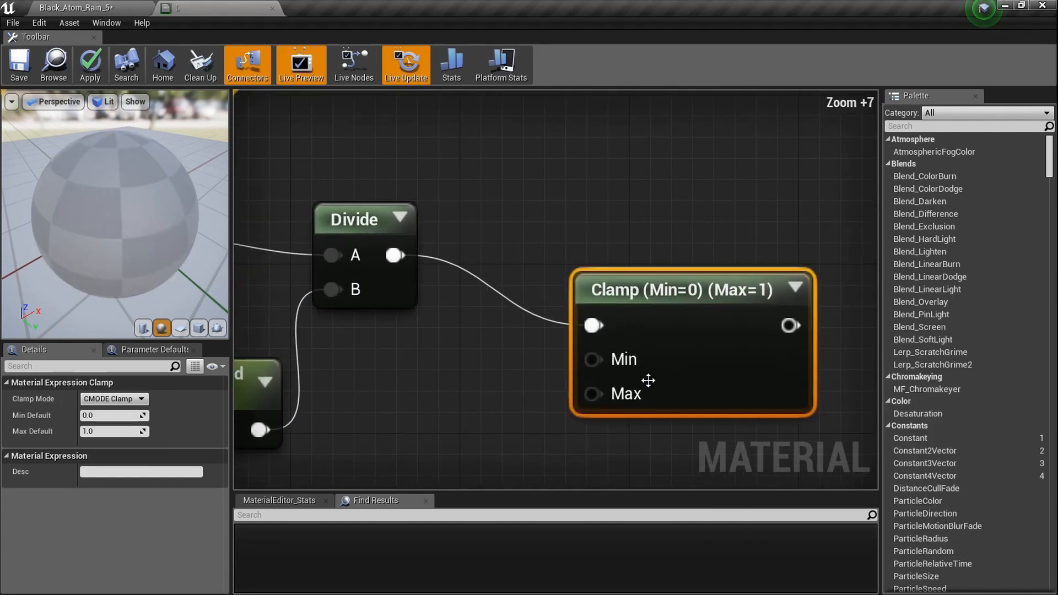
{"action": "right_click_drag", "start_coordinate": [786, 373], "coordinate": [681, 342]}
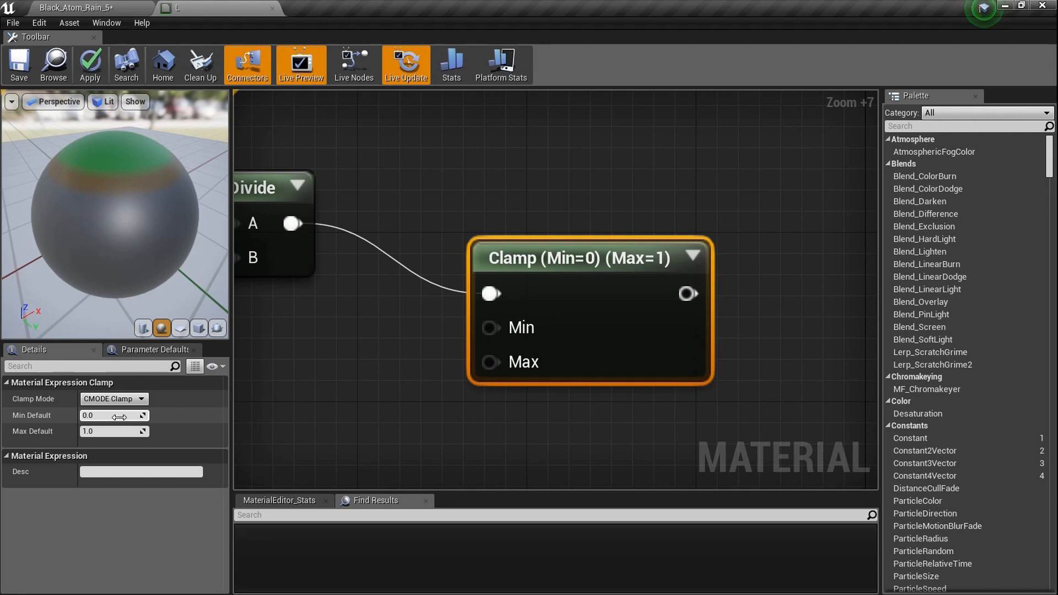
Step: Tidy the snow nodes, placing the Snow colour parameter below Absolute World Position and the Clamp node above Divide
{"action": "scroll", "coordinate": [373, 379], "scroll_direction": "down", "scroll_amount": 6}
{"action": "right_click_drag", "start_coordinate": [373, 380], "coordinate": [606, 350]}
{"action": "scroll", "coordinate": [448, 412], "scroll_direction": "down", "scroll_amount": 4}
{"action": "scroll", "coordinate": [606, 350], "scroll_direction": "down", "scroll_amount": 1}
{"action": "left_click_drag", "start_coordinate": [644, 389], "coordinate": [343, 323]}
{"action": "left_click", "coordinate": [292, 365]}
{"action": "left_click_drag", "start_coordinate": [321, 381], "coordinate": [327, 429]}
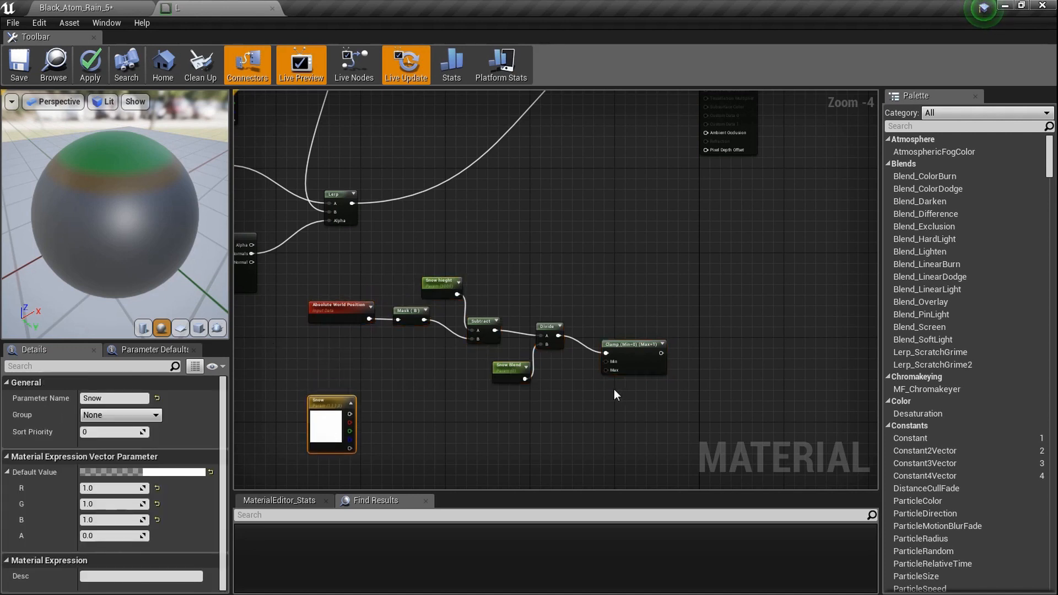
{"action": "left_click_drag", "start_coordinate": [642, 358], "coordinate": [616, 307]}
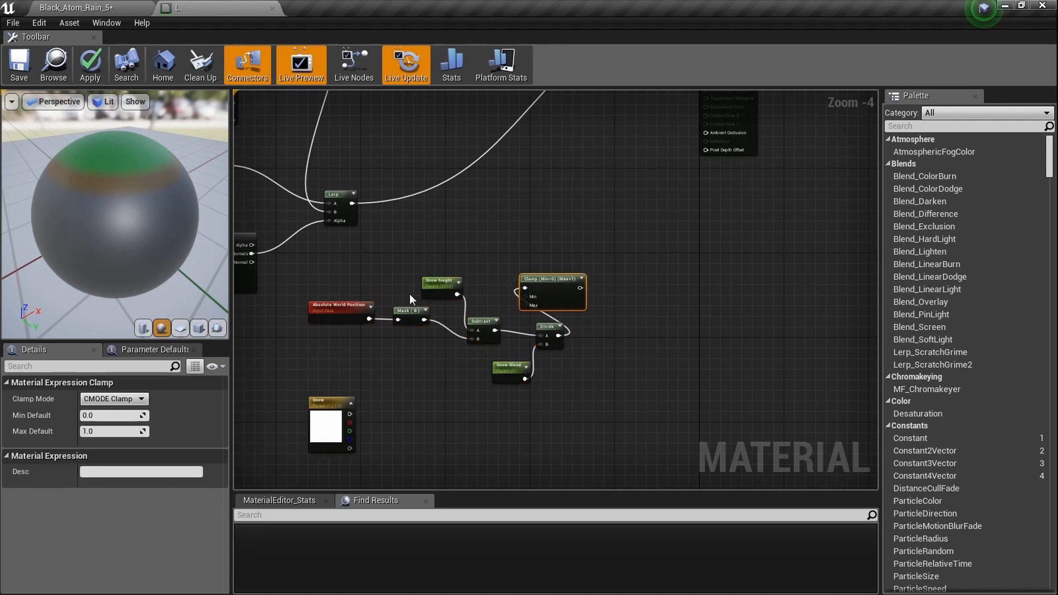
{"action": "scroll", "coordinate": [375, 308], "scroll_direction": "up", "scroll_amount": 4}
{"action": "right_click_drag", "start_coordinate": [385, 352], "coordinate": [325, 360]}
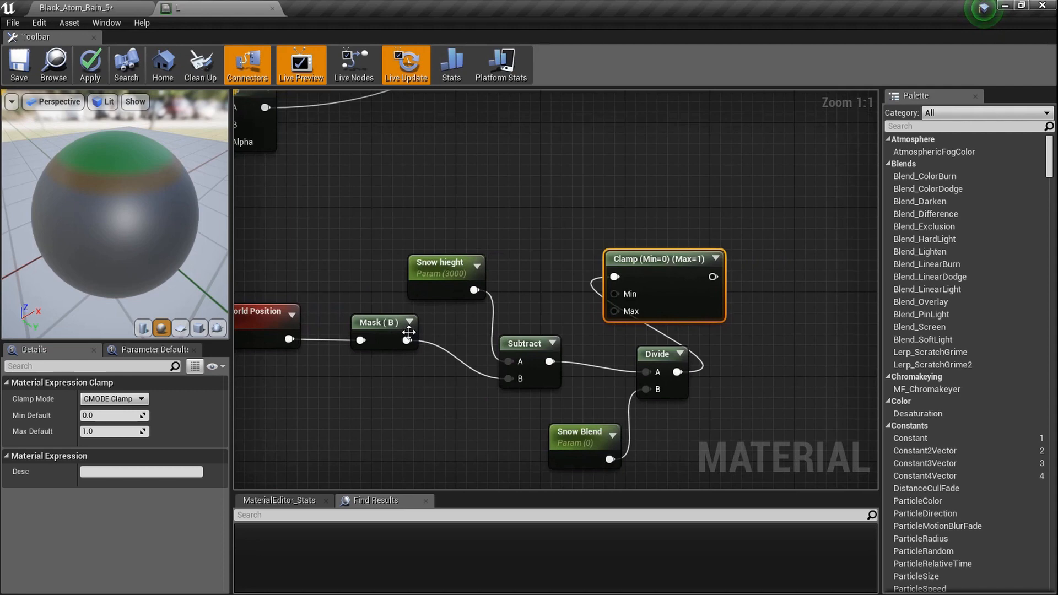
Step: Add a Lerp node above the Clamp and connect the Clamp's output to its Alpha input
{"action": "right_click_drag", "start_coordinate": [517, 370], "coordinate": [539, 472]}
{"action": "scroll", "coordinate": [532, 430], "scroll_direction": "up", "scroll_amount": 5}
{"action": "scroll", "coordinate": [527, 412], "scroll_direction": "down", "scroll_amount": 4}
{"action": "left_click_drag", "start_coordinate": [655, 312], "coordinate": [610, 200]}
{"action": "left_click", "coordinate": [579, 182]}
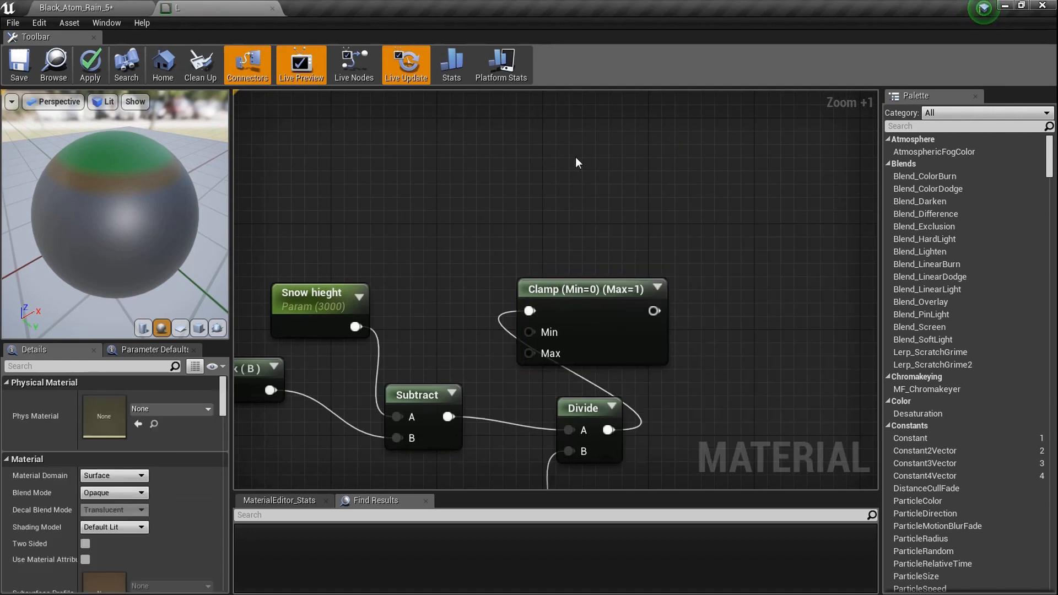
{"action": "left_click", "coordinate": [575, 156]}
{"action": "scroll", "coordinate": [594, 232], "scroll_direction": "down", "scroll_amount": 4}
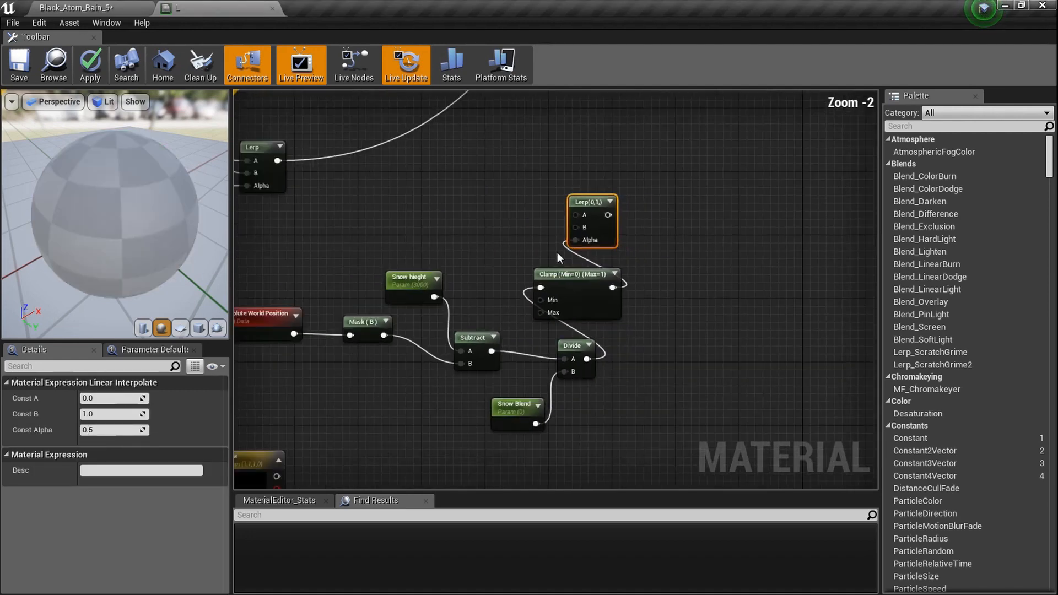
Step: Place the Snow colour below the terrain Lerp, and connect the terrain Lerp to the new Lerp's A and Snow to B
{"action": "right_click_drag", "start_coordinate": [558, 253], "coordinate": [636, 268]}
{"action": "left_click_drag", "start_coordinate": [334, 469], "coordinate": [329, 239]}
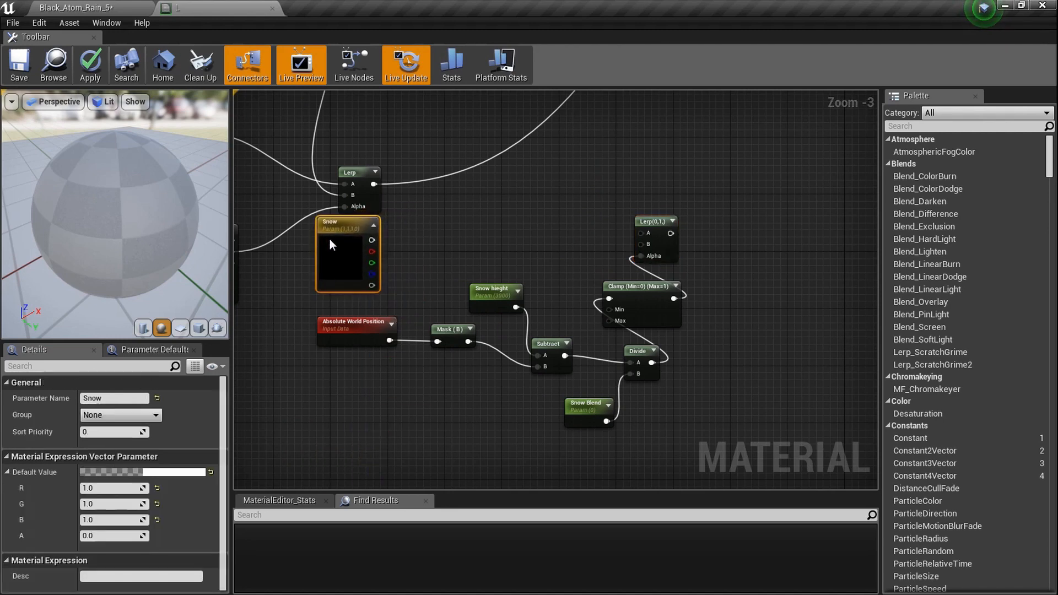
{"action": "scroll", "coordinate": [386, 256], "scroll_direction": "up", "scroll_amount": 1}
{"action": "left_click_drag", "start_coordinate": [321, 189], "coordinate": [317, 268]}
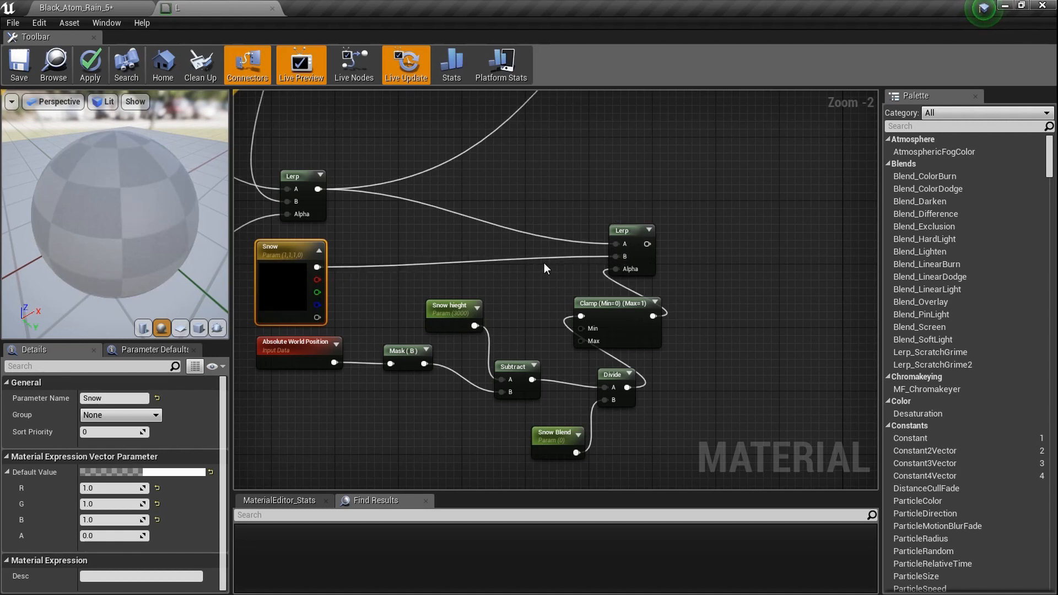
Step: Connect the snow Lerp's output to the material's Base Color and save the material
{"action": "scroll", "coordinate": [507, 285], "scroll_direction": "down", "scroll_amount": 3}
{"action": "scroll", "coordinate": [507, 285], "scroll_direction": "up", "scroll_amount": 2}
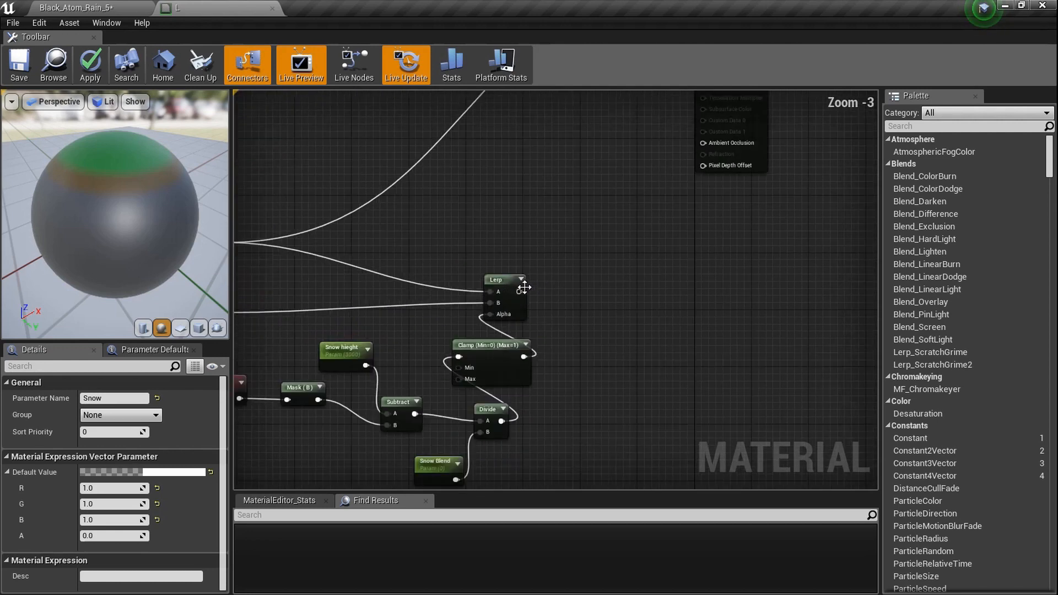
{"action": "left_click_drag", "start_coordinate": [520, 291], "coordinate": [710, 165]}
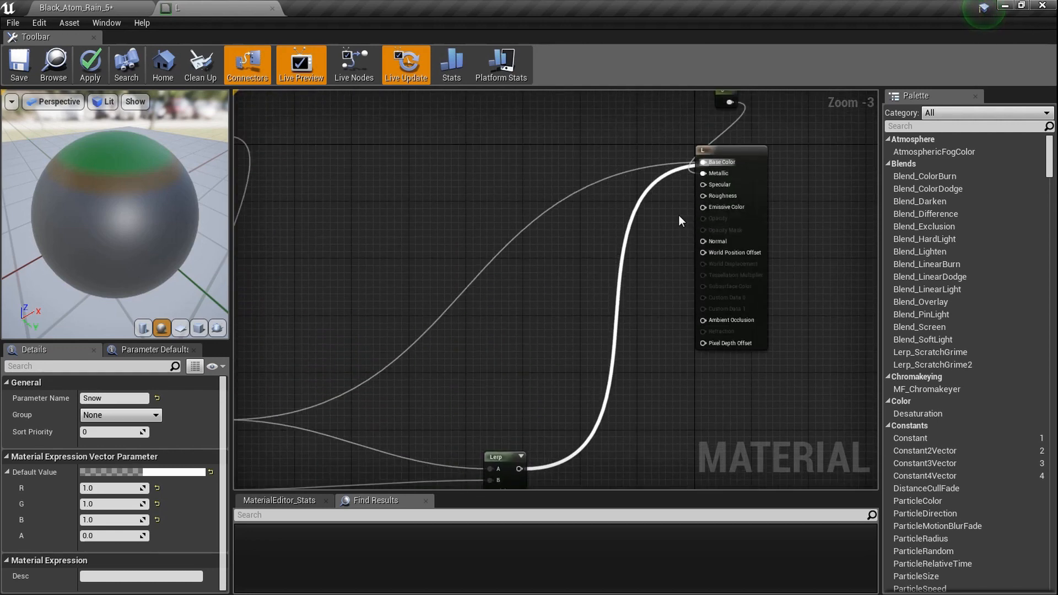
{"action": "left_click", "coordinate": [11, 76]}
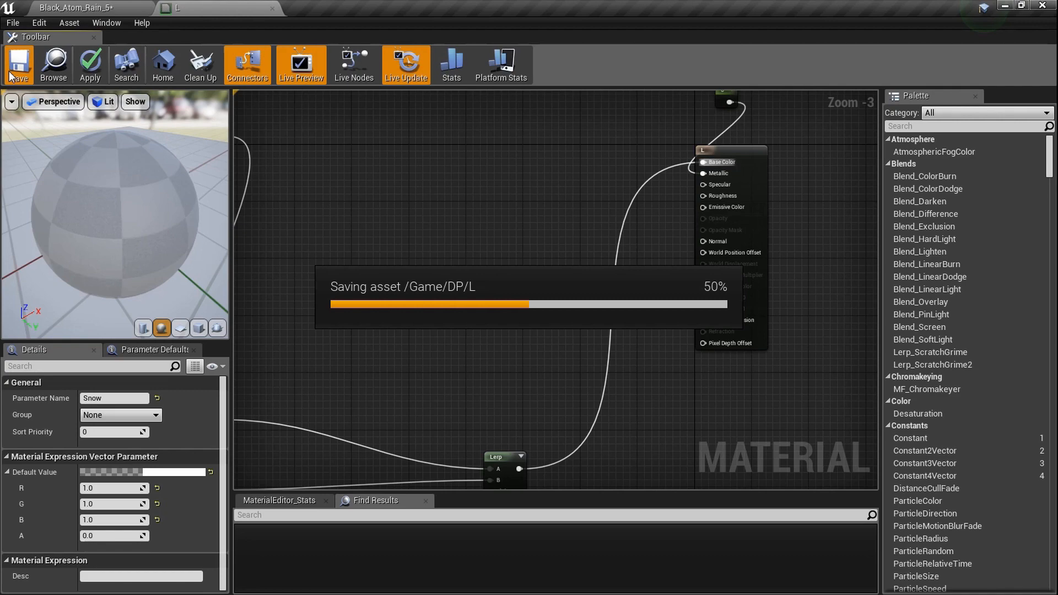
Step: Switch to the level and check the updated material on the landscape
{"action": "left_click", "coordinate": [99, 7]}
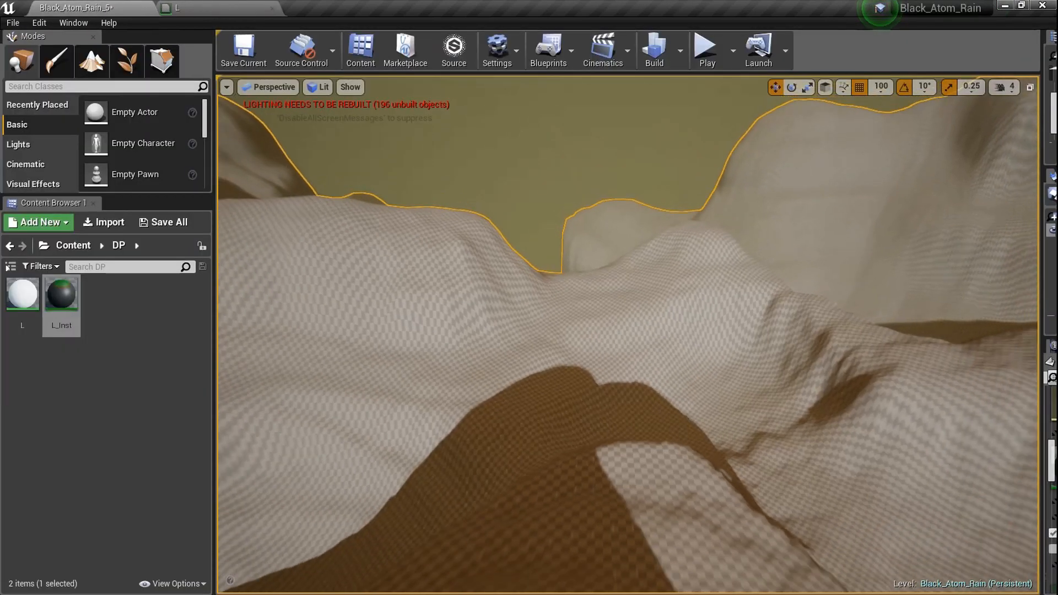
{"action": "right_click_drag", "start_coordinate": [629, 334], "coordinate": [349, 252]}
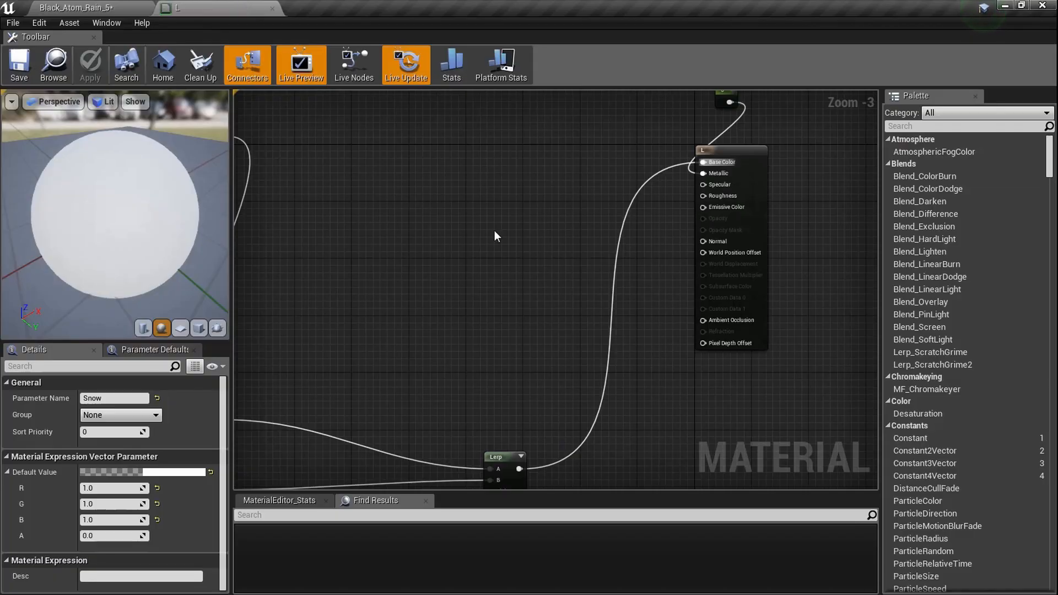
Step: Swap the snow Lerp's inputs so Snow feeds A and the terrain Lerp feeds B, and save the material
{"action": "scroll", "coordinate": [495, 264], "scroll_direction": "down", "scroll_amount": 1}
{"action": "right_click_drag", "start_coordinate": [495, 263], "coordinate": [621, 198]}
{"action": "scroll", "coordinate": [621, 289], "scroll_direction": "up", "scroll_amount": 3}
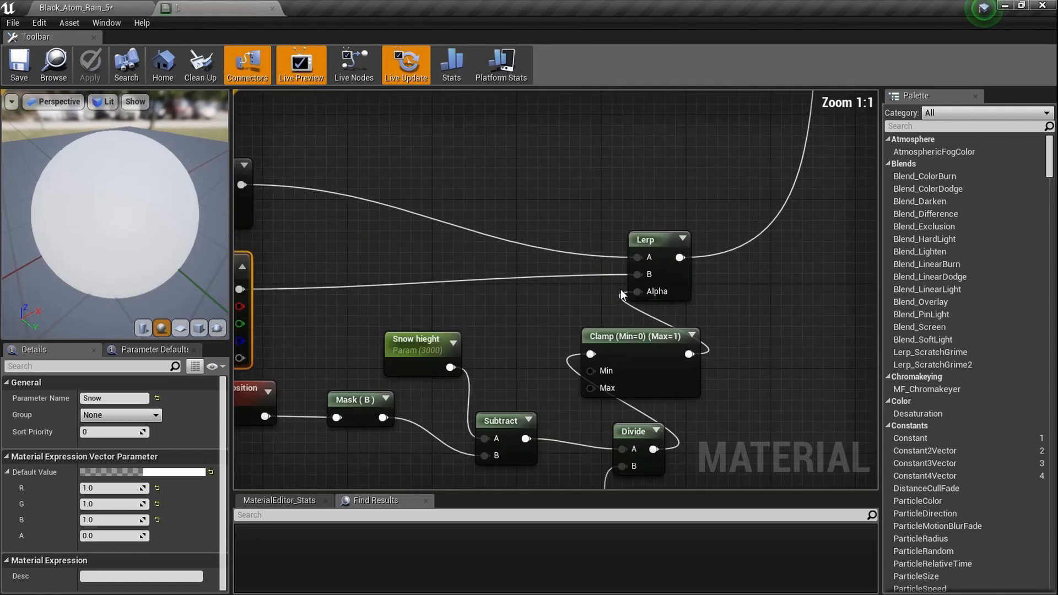
{"action": "left_click", "coordinate": [641, 274], "text": "alt"}
{"action": "left_click", "coordinate": [638, 257], "text": "alt"}
{"action": "left_click_drag", "start_coordinate": [641, 276], "coordinate": [263, 183]}
{"action": "left_click_drag", "start_coordinate": [256, 289], "coordinate": [653, 256]}
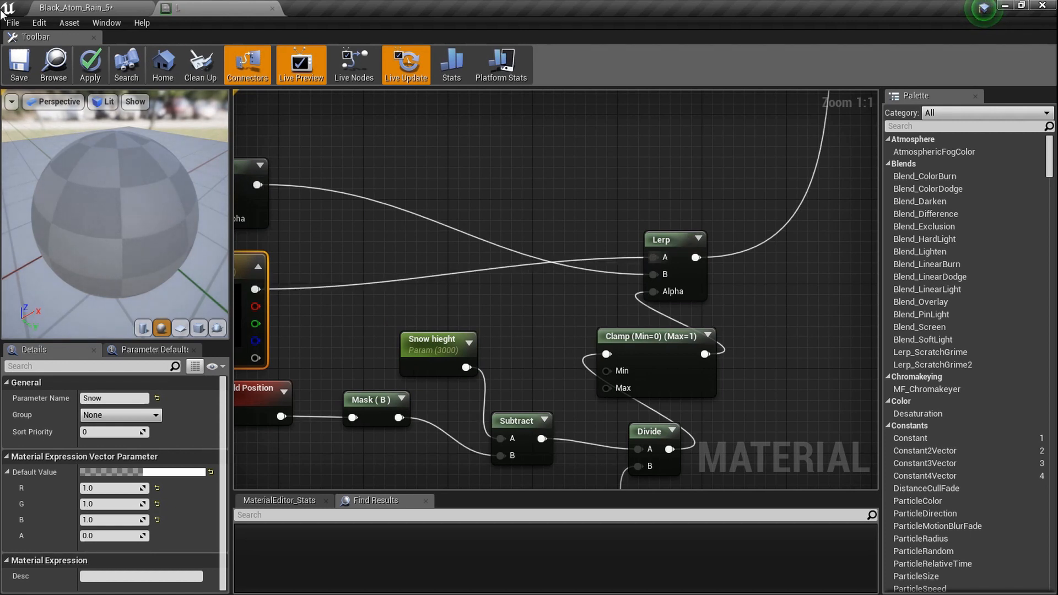
{"action": "left_click", "coordinate": [19, 62]}
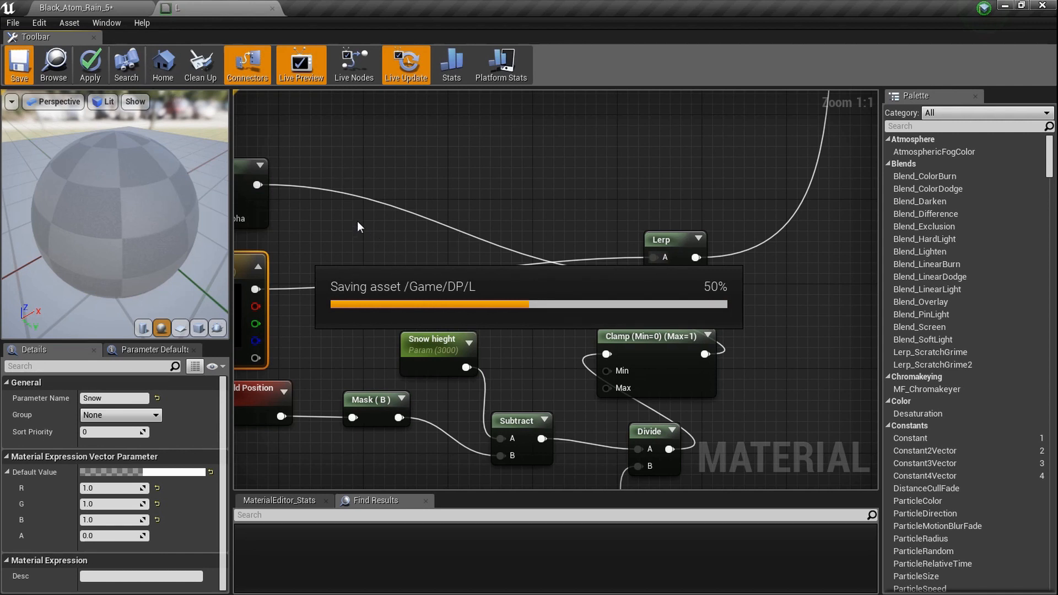
Step: Return to the level, open the L_Inst material instance beside the landscape view, and enable its Snow colour override
{"action": "left_click", "coordinate": [93, 8]}
{"action": "right_click_drag", "start_coordinate": [523, 286], "coordinate": [444, 229]}
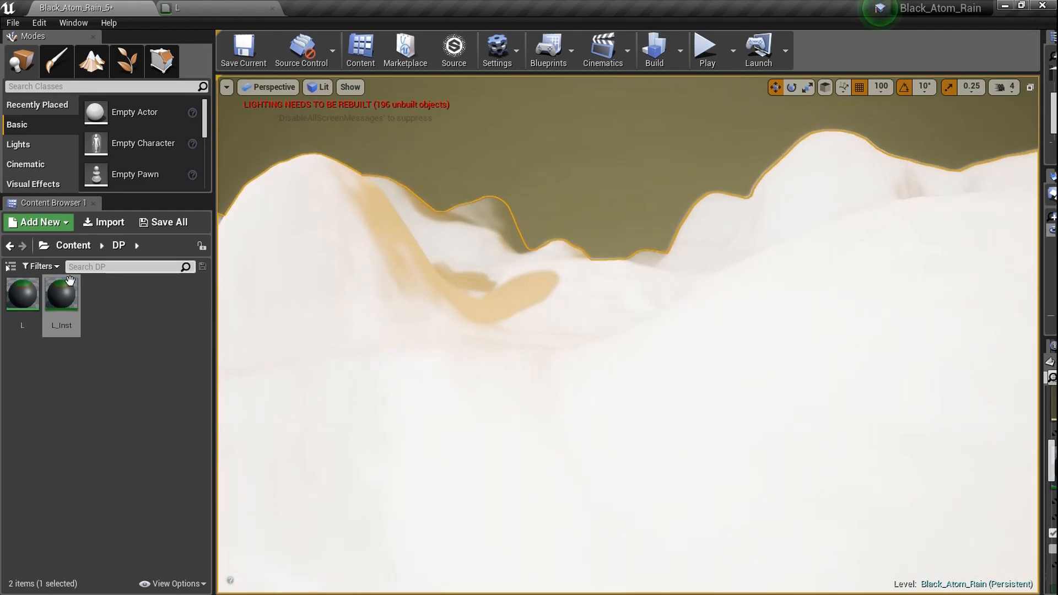
{"action": "double_click", "coordinate": [58, 298]}
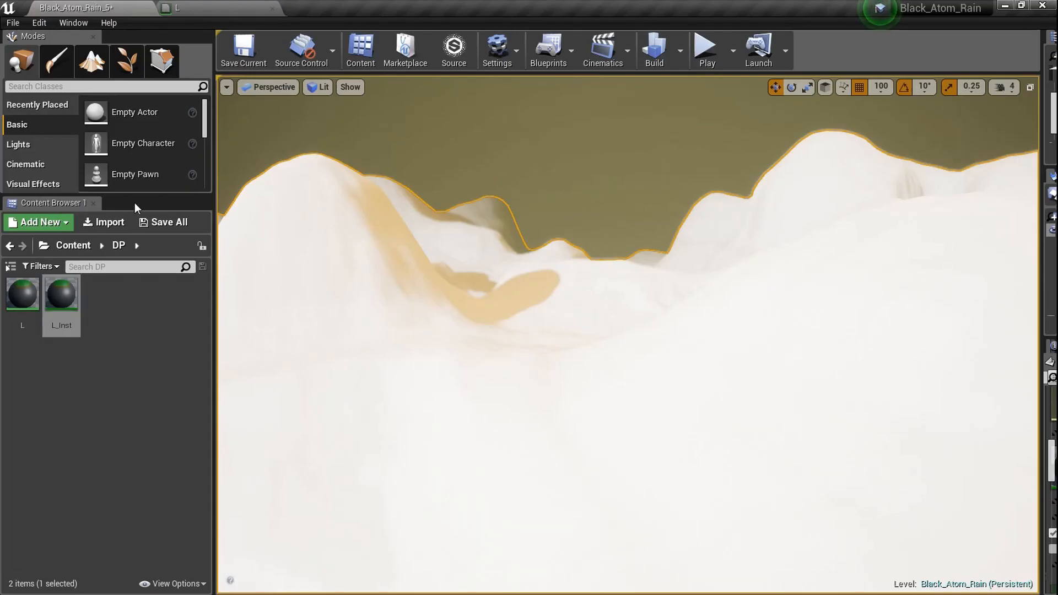
{"action": "left_click_drag", "start_coordinate": [399, 207], "coordinate": [218, 166]}
{"action": "left_click", "coordinate": [66, 369]}
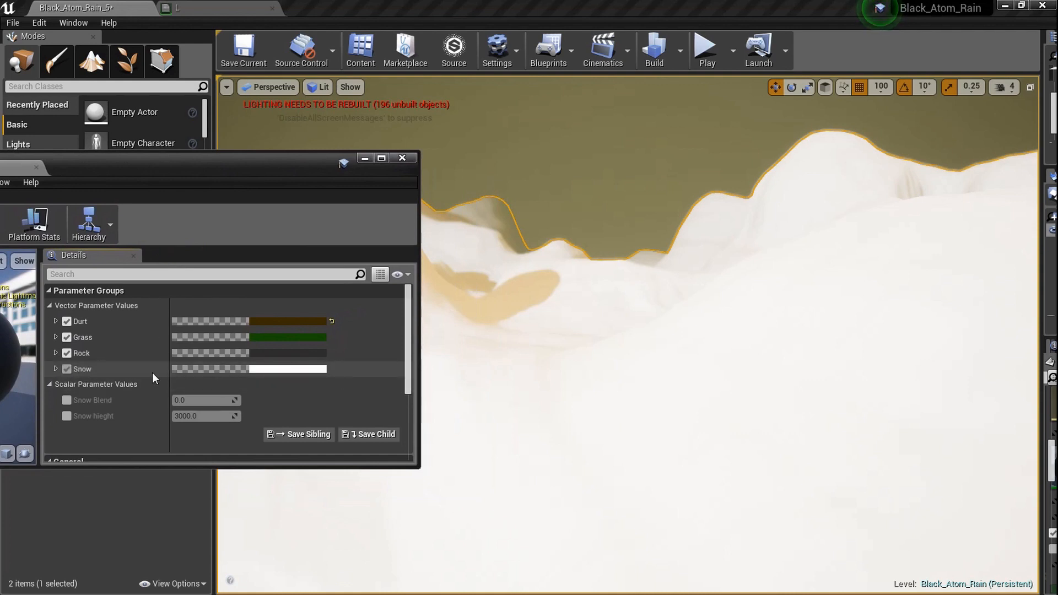
{"action": "left_click", "coordinate": [300, 370]}
{"action": "left_click_drag", "start_coordinate": [382, 353], "coordinate": [351, 306]}
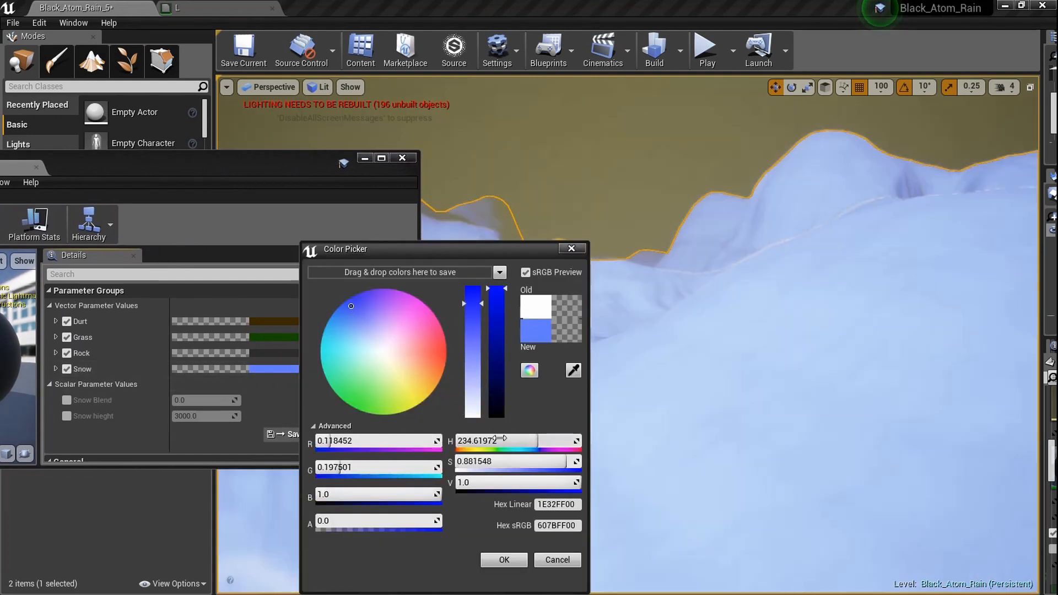
{"action": "left_click", "coordinate": [557, 560]}
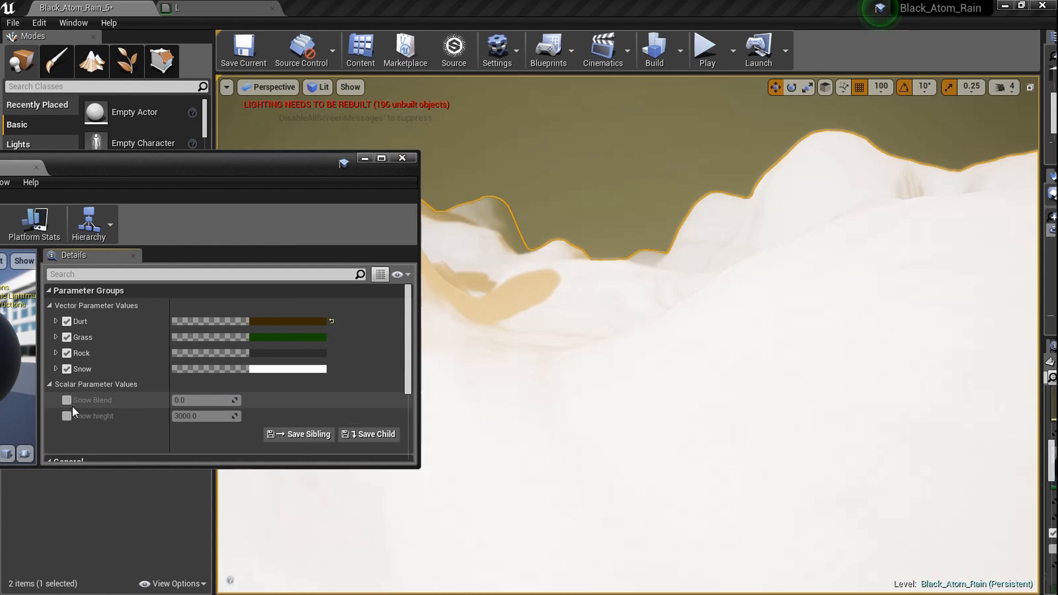
Step: Enable the Snow Blend and Snow hieght overrides in L_Inst and set Snow hieght to 6000
{"action": "left_click", "coordinate": [66, 416]}
{"action": "right_click_drag", "start_coordinate": [633, 383], "coordinate": [685, 353]}
{"action": "left_click", "coordinate": [215, 417]}
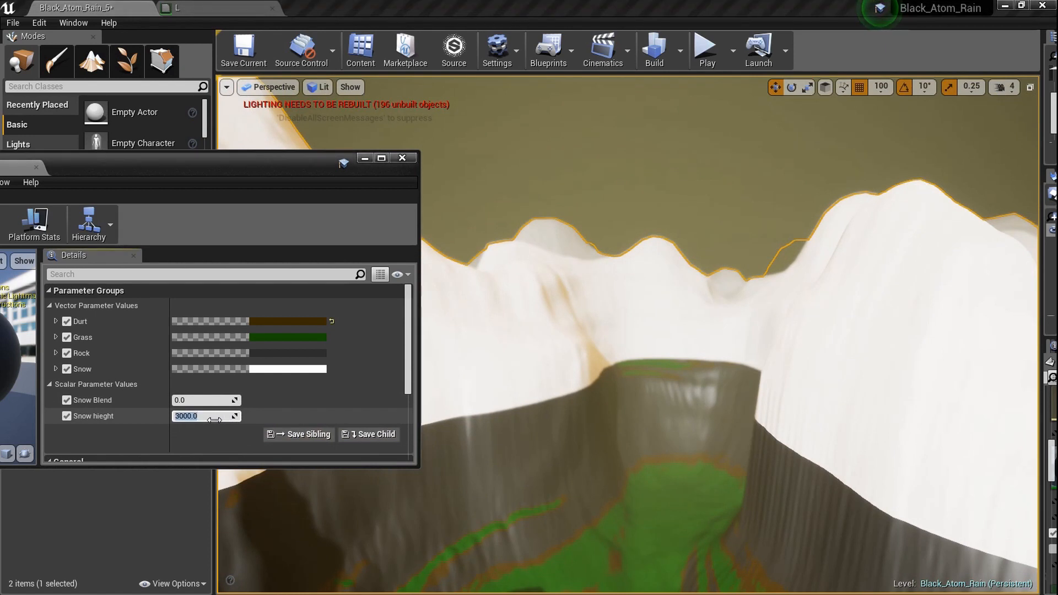
{"action": "type", "text": "6000"}
{"action": "key", "text": "Return"}
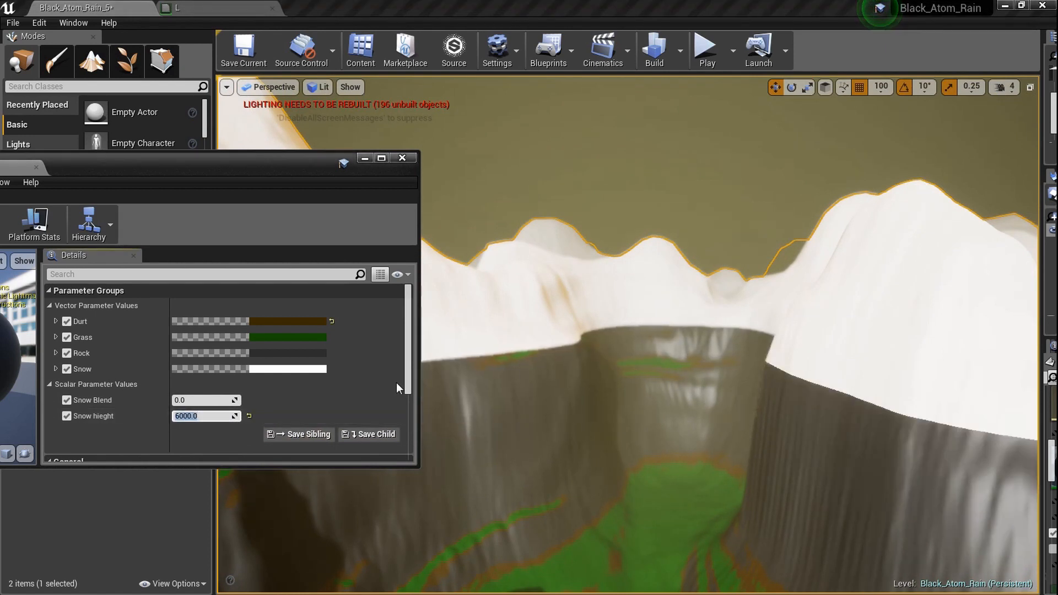
Step: Set Snow hieght to 10000 in L_Inst and view the snow line on the mountains
{"action": "type", "text": "10000"}
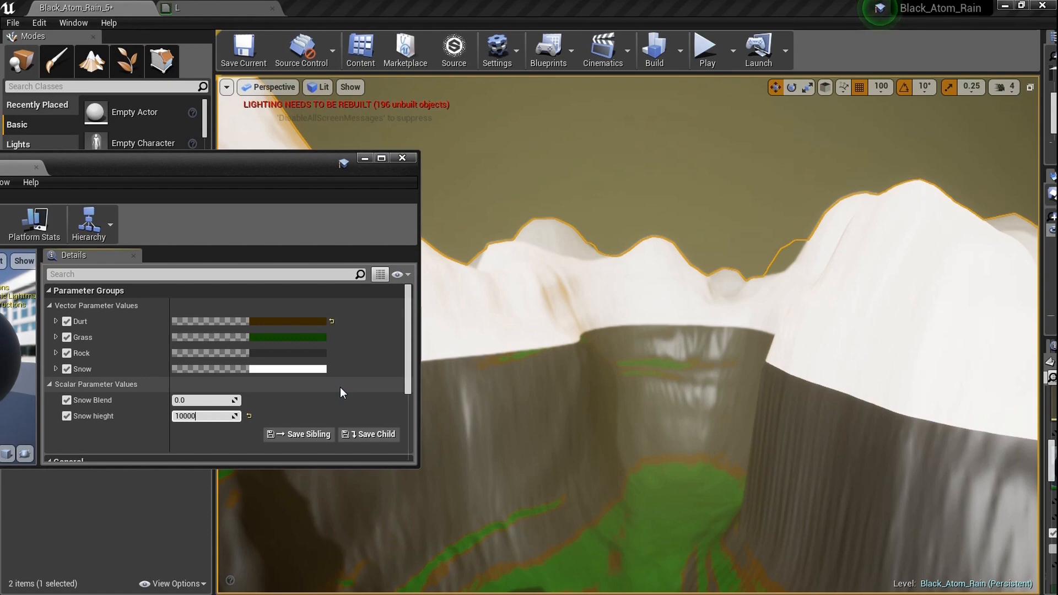
{"action": "key", "text": "Return"}
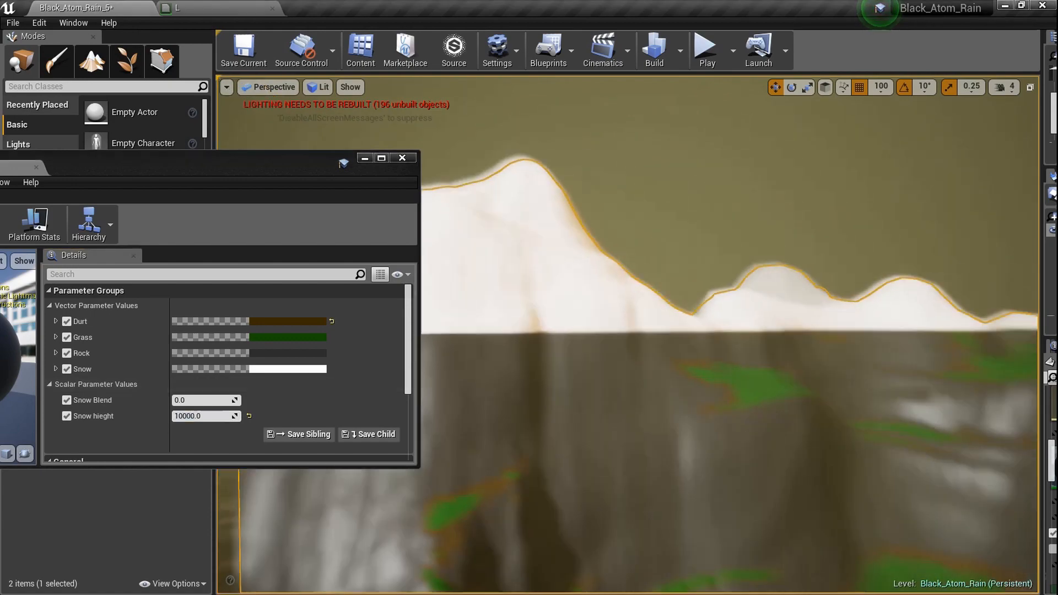
{"action": "key", "text": "w"}
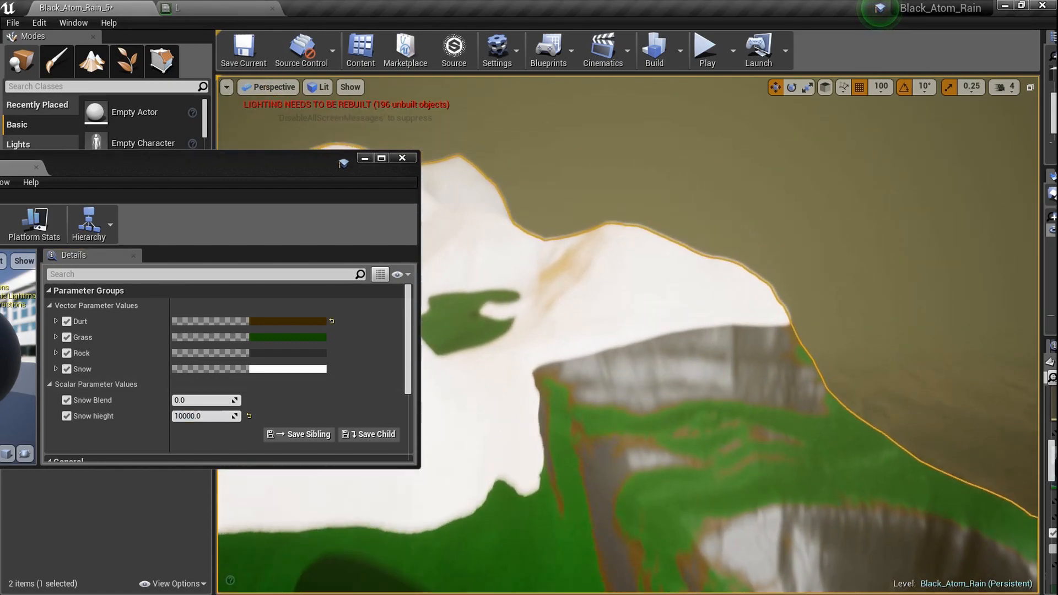
Step: Set Snow Blend to 500 in L_Inst and inspect the snow edge on the mountains
{"action": "key", "text": "w"}
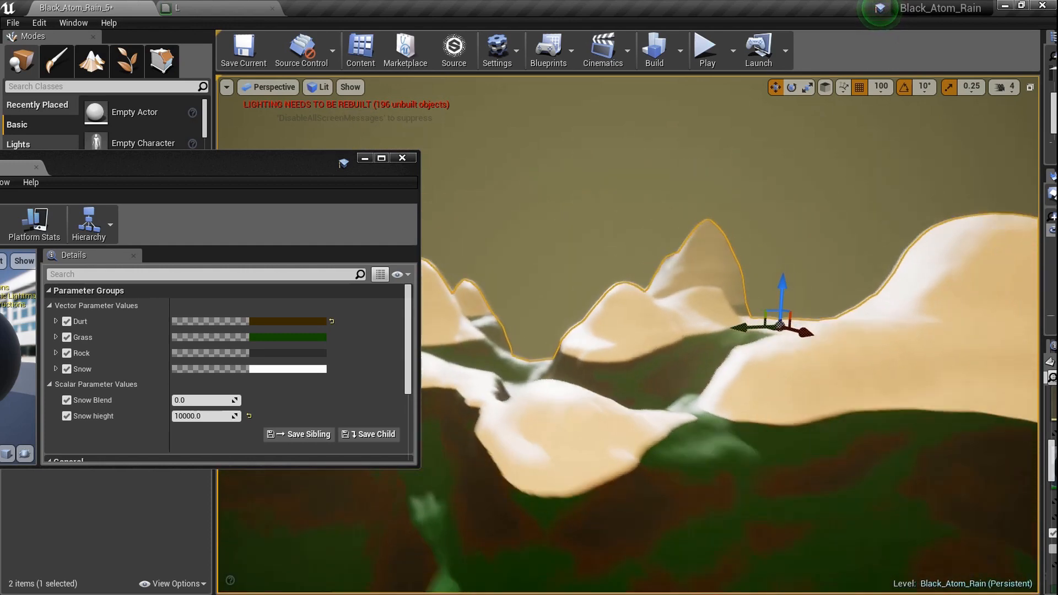
{"action": "mouse_move", "coordinate": [588, 437]}
{"action": "right_mouse_down"}
{"action": "mouse_move", "coordinate": [618, 437]}
{"action": "mouse_move", "coordinate": [588, 437]}
{"action": "right_mouse_up"}
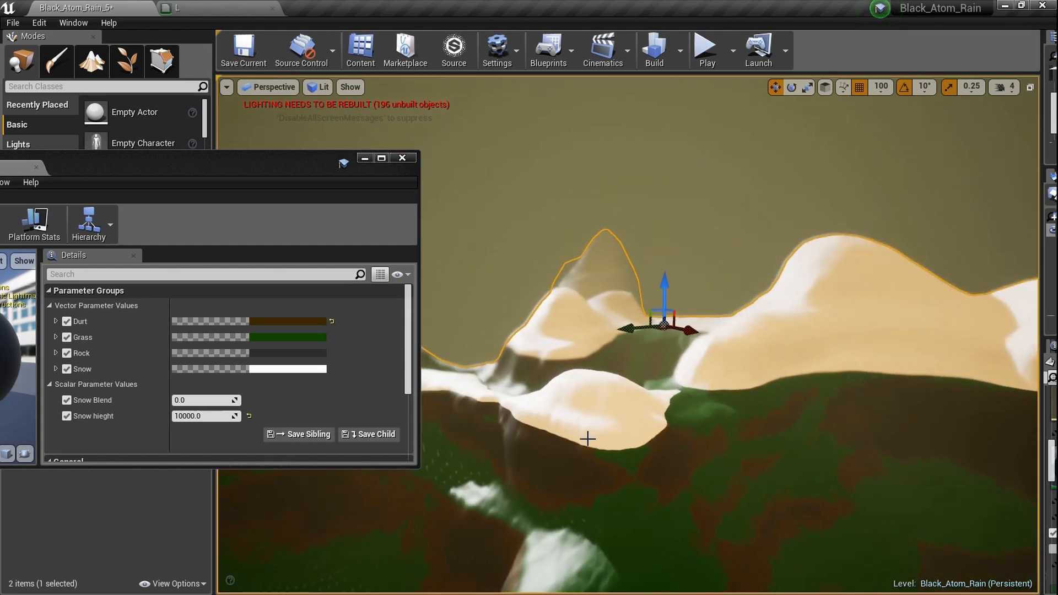
{"action": "left_click", "coordinate": [209, 403]}
{"action": "type", "text": "500"}
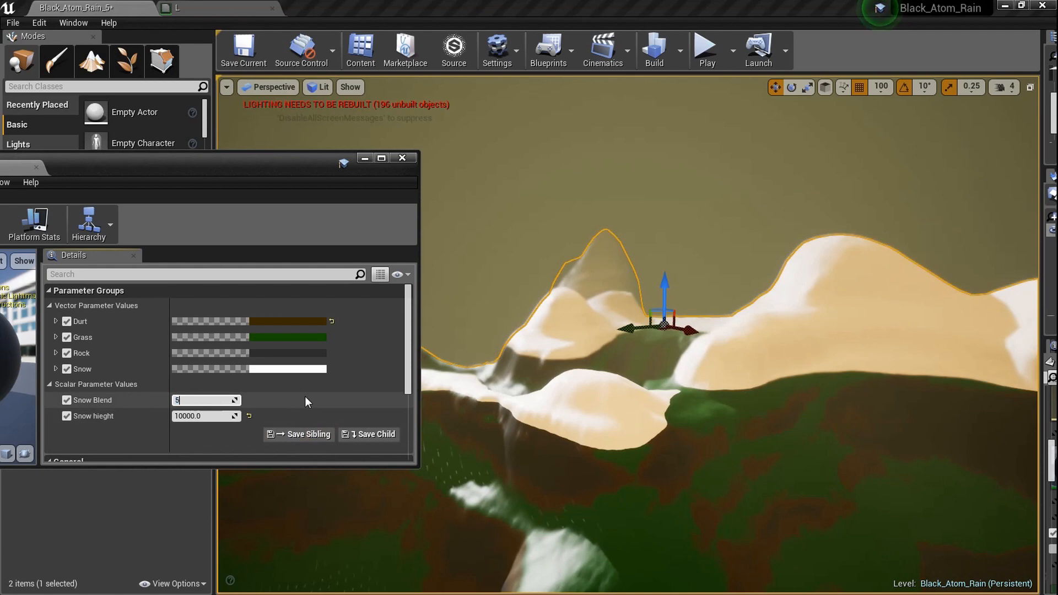
{"action": "key", "text": "Return"}
{"action": "right_click_drag", "start_coordinate": [583, 425], "coordinate": [584, 425]}
Step: Try Snow Blend 2500 and Snow hieght 11000 in L_Inst and view the snow transition up close
{"action": "left_click_drag", "start_coordinate": [214, 400], "coordinate": [221, 399]}
{"action": "type", "text": "2500"}
{"action": "key", "text": "Return"}
{"action": "right_click_drag", "start_coordinate": [598, 441], "coordinate": [598, 442]}
{"action": "left_click", "coordinate": [213, 415]}
{"action": "type", "text": "11000"}
{"action": "key", "text": "Return"}
{"action": "right_click_drag", "start_coordinate": [482, 415], "coordinate": [481, 416]}
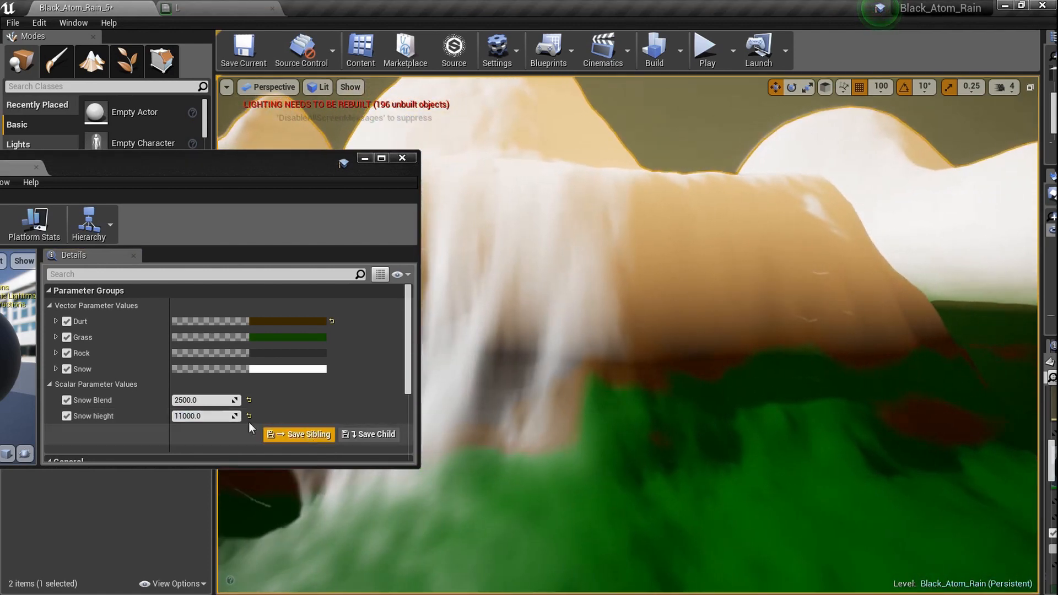
Step: Set Snow Blend to 4000 and Snow hieght to 13000 in L_Inst
{"action": "left_click", "coordinate": [205, 400]}
{"action": "type", "text": "40"}
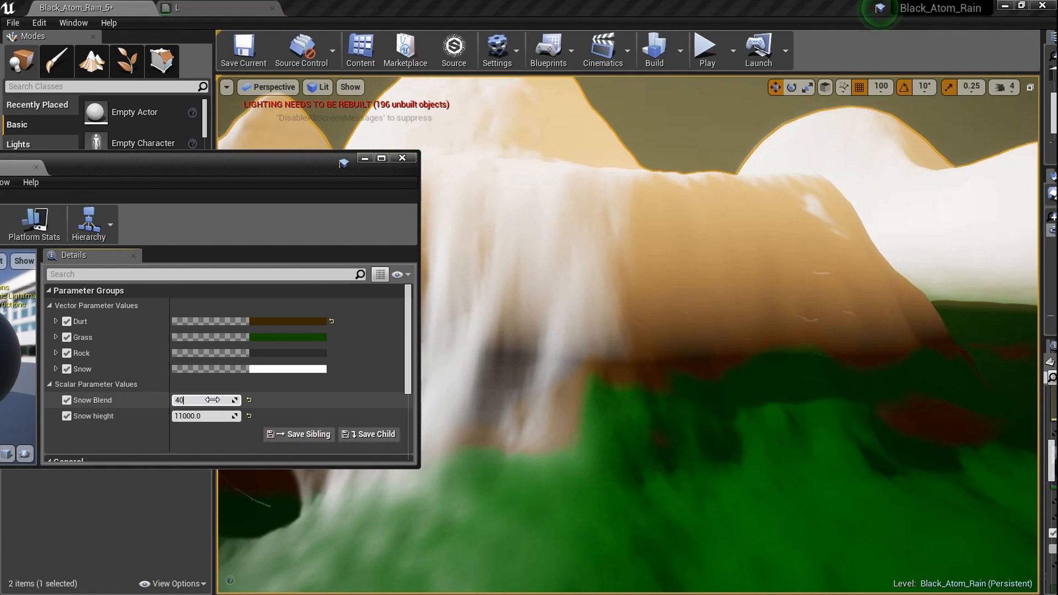
{"action": "type", "text": "00"}
{"action": "key", "text": "Return"}
{"action": "left_click", "coordinate": [214, 416]}
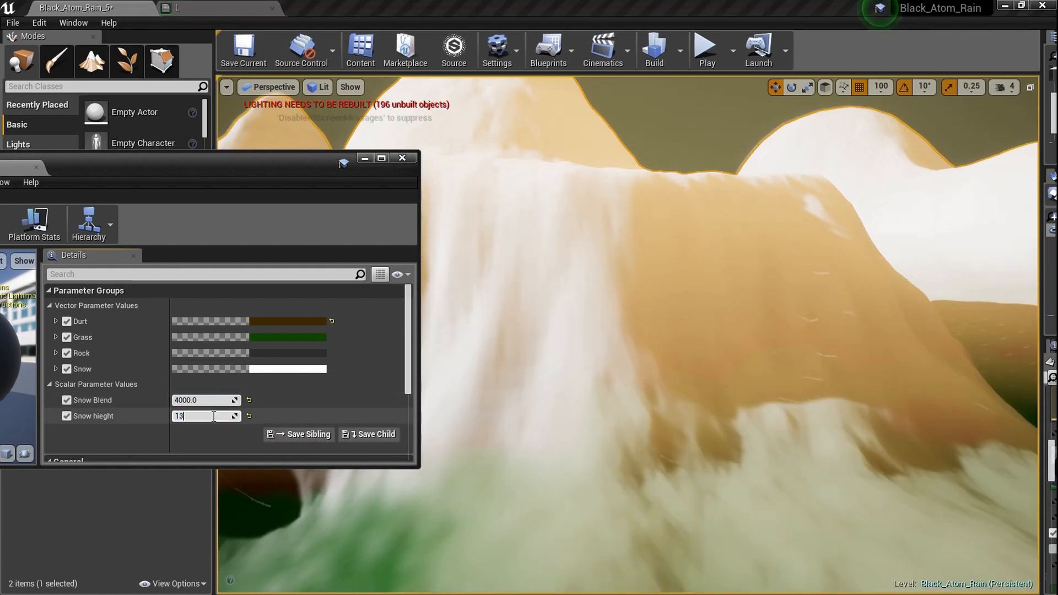
{"action": "key", "text": "Return"}
{"action": "right_click_drag", "start_coordinate": [591, 378], "coordinate": [590, 378]}
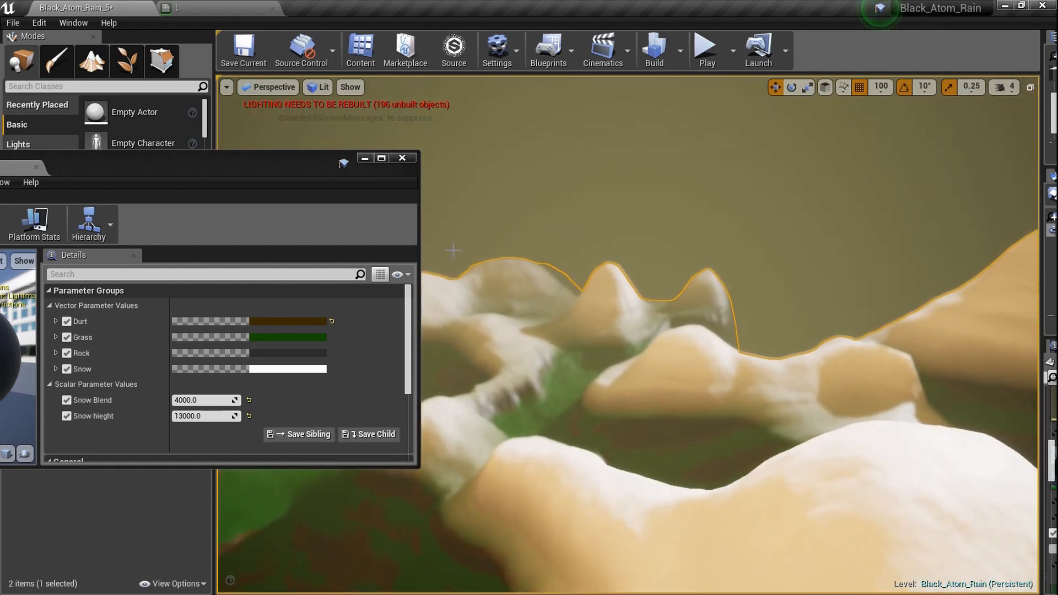
Step: Save and close the L_Inst material instance and inspect the snowy landscape in the full-screen viewport
{"action": "left_click_drag", "start_coordinate": [134, 173], "coordinate": [362, 170]}
{"action": "left_click", "coordinate": [136, 220]}
{"action": "left_click", "coordinate": [630, 156]}
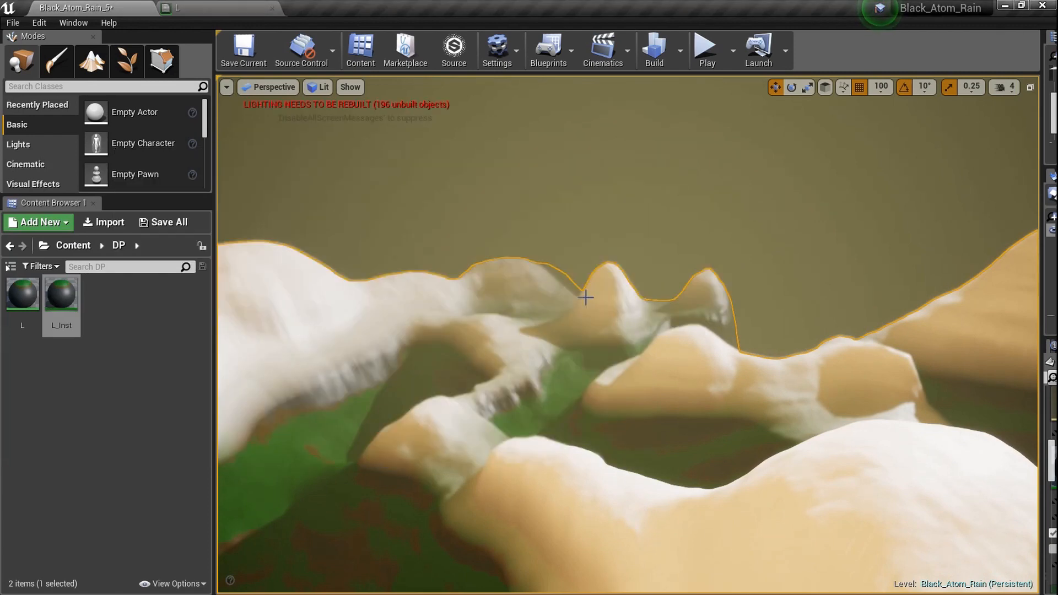
{"action": "key", "text": "F11"}
{"action": "right_click_drag", "start_coordinate": [586, 297], "coordinate": [606, 313]}
{"action": "key", "text": "Escape"}
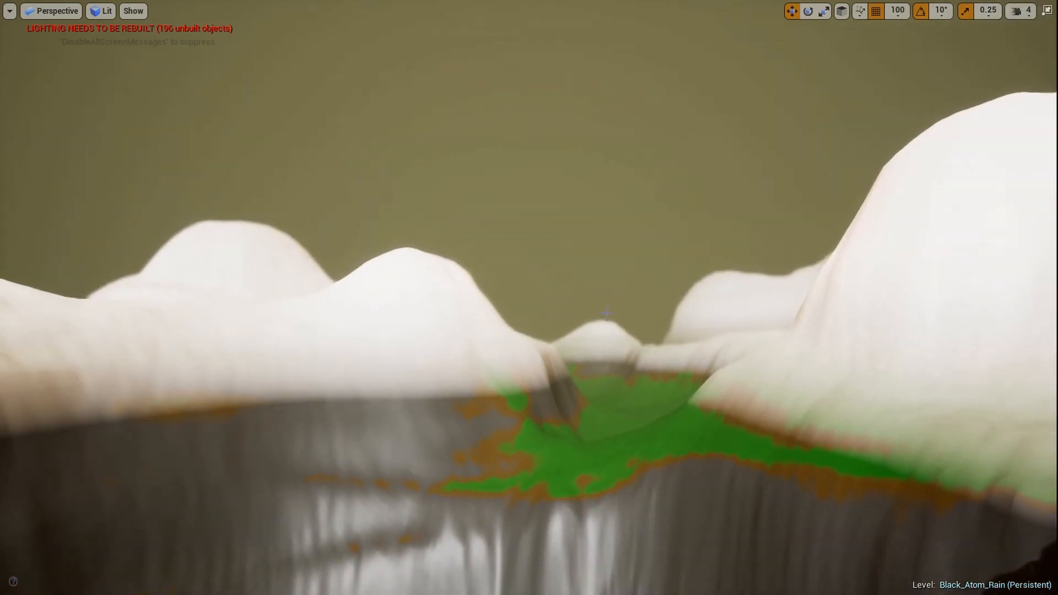
{"action": "key", "text": "F11"}
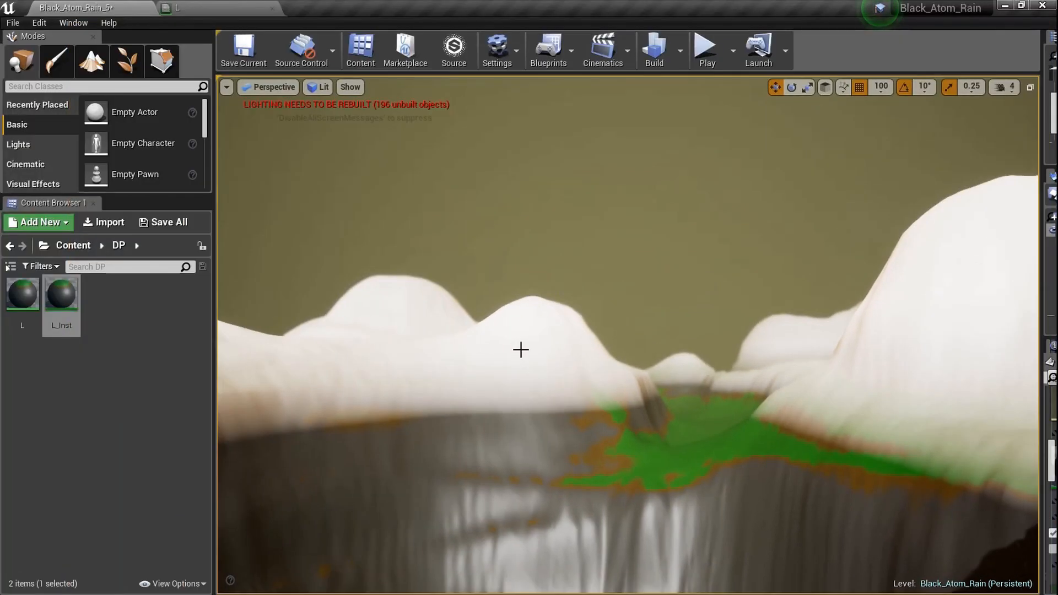
Step: Open the L material and move the snow colour, height and blend nodes down, away from the terrain Lerp nodes
{"action": "double_click", "coordinate": [22, 294]}
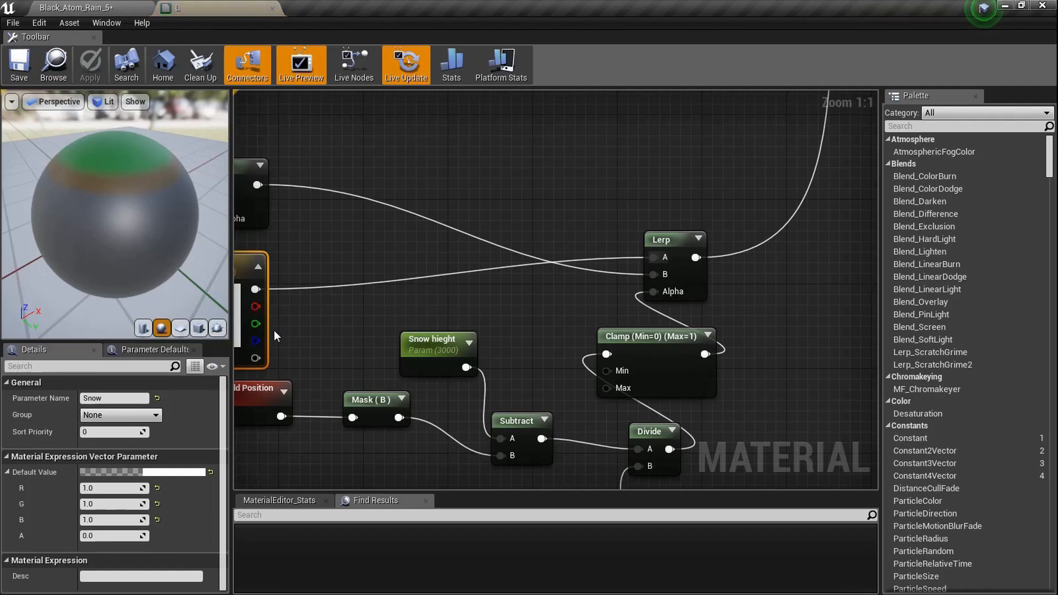
{"action": "right_click_drag", "start_coordinate": [565, 379], "coordinate": [570, 311]}
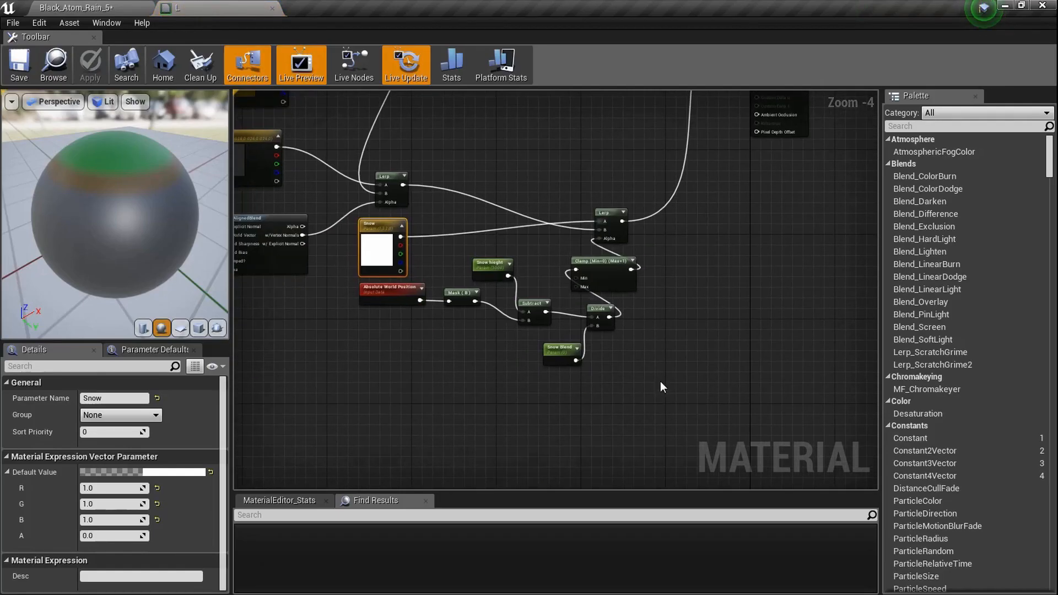
{"action": "left_click_drag", "start_coordinate": [462, 296], "coordinate": [377, 350]}
{"action": "scroll", "coordinate": [475, 316], "scroll_direction": "up", "scroll_amount": 10}
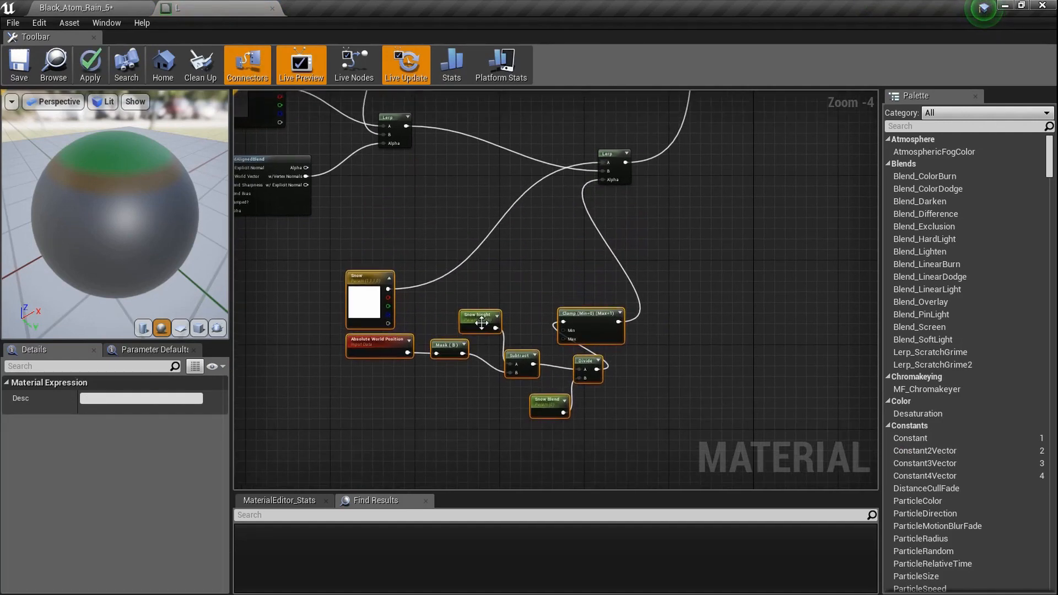
Step: Delete the Snow hieght parameter node that feeds the Subtract node
{"action": "left_click", "coordinate": [446, 230]}
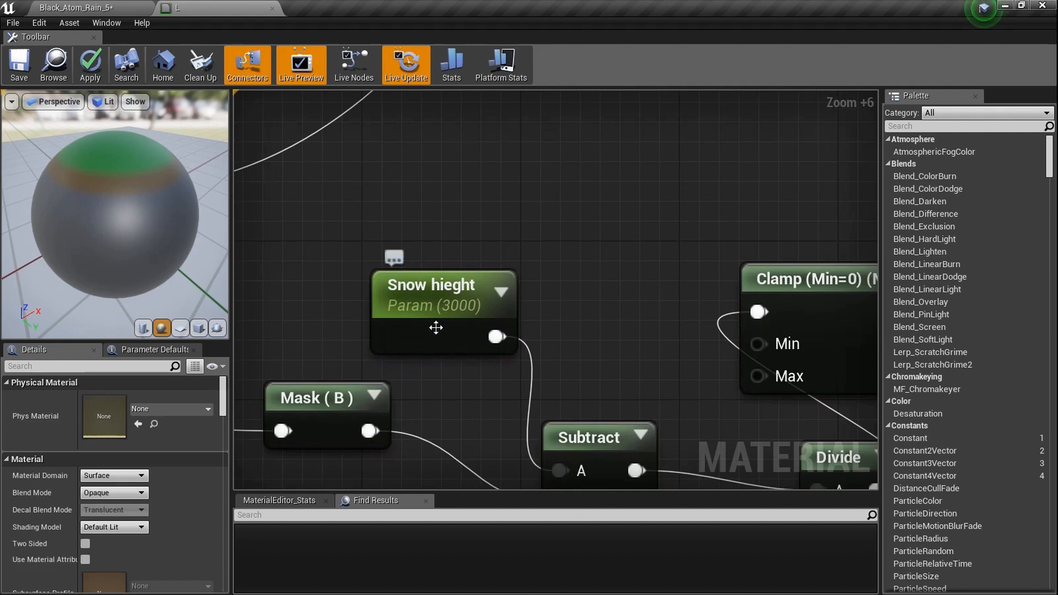
{"action": "left_click", "coordinate": [440, 331]}
{"action": "key", "text": "Delete"}
Step: Spread out the snow graph by moving the Subtract, Divide, Clamp and Snow Blend nodes away from the Mask node
{"action": "scroll", "coordinate": [442, 329], "scroll_direction": "down", "scroll_amount": 4}
{"action": "right_click_drag", "start_coordinate": [442, 330], "coordinate": [616, 356]}
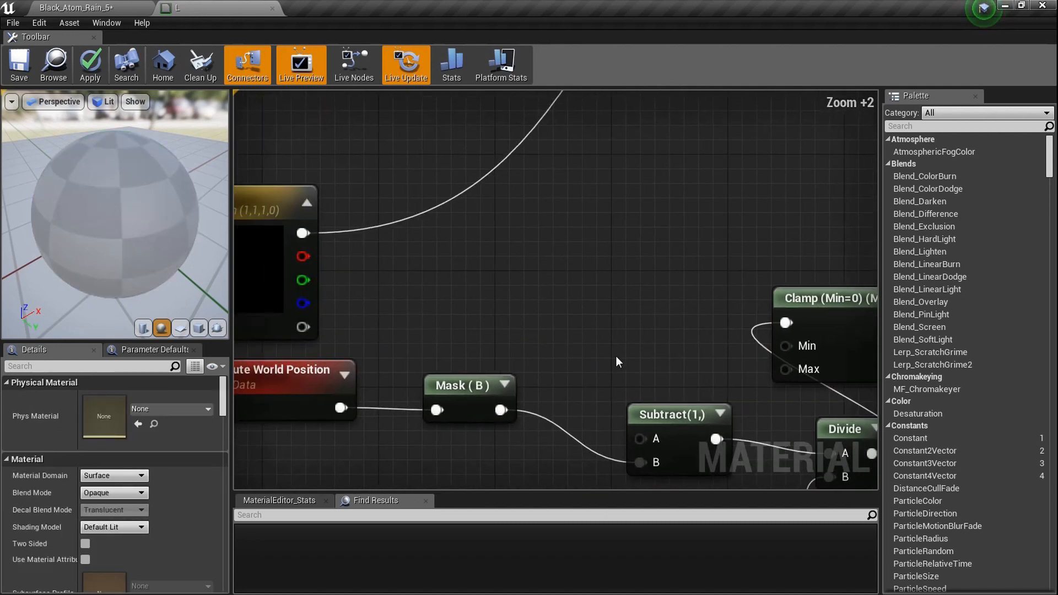
{"action": "scroll", "coordinate": [503, 347], "scroll_direction": "down", "scroll_amount": 3}
{"action": "right_click_drag", "start_coordinate": [504, 347], "coordinate": [505, 275]}
{"action": "left_click_drag", "start_coordinate": [693, 442], "coordinate": [627, 283]}
{"action": "left_click_drag", "start_coordinate": [711, 277], "coordinate": [827, 274]}
{"action": "right_click_drag", "start_coordinate": [827, 273], "coordinate": [663, 302]}
{"action": "left_click_drag", "start_coordinate": [691, 406], "coordinate": [564, 291]}
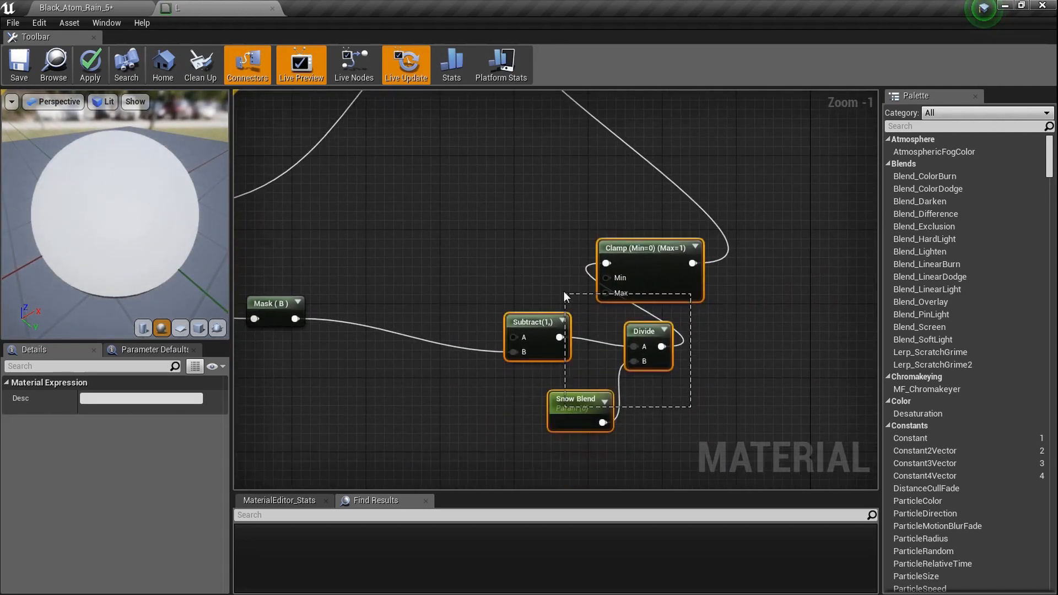
{"action": "left_click_drag", "start_coordinate": [648, 271], "coordinate": [675, 271]}
{"action": "right_click_drag", "start_coordinate": [535, 302], "coordinate": [790, 302]}
{"action": "left_click_drag", "start_coordinate": [551, 348], "coordinate": [329, 203]}
{"action": "left_click", "coordinate": [423, 253]}
Step: Add a Lerp node before the Subtract node and connect its output to Subtract's A input
{"action": "right_click_drag", "start_coordinate": [524, 260], "coordinate": [451, 233]}
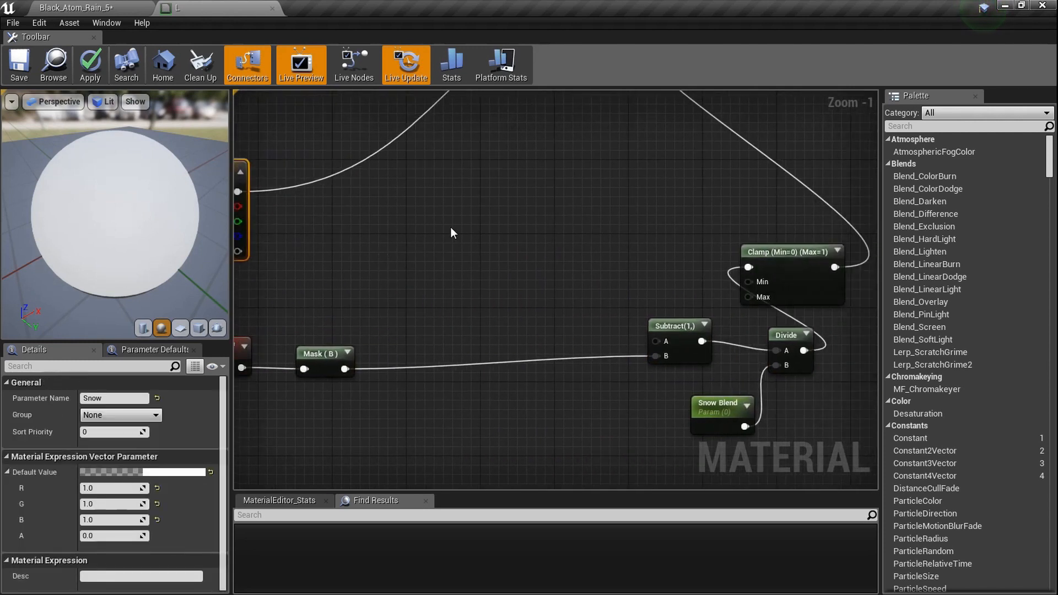
{"action": "left_click", "coordinate": [526, 226]}
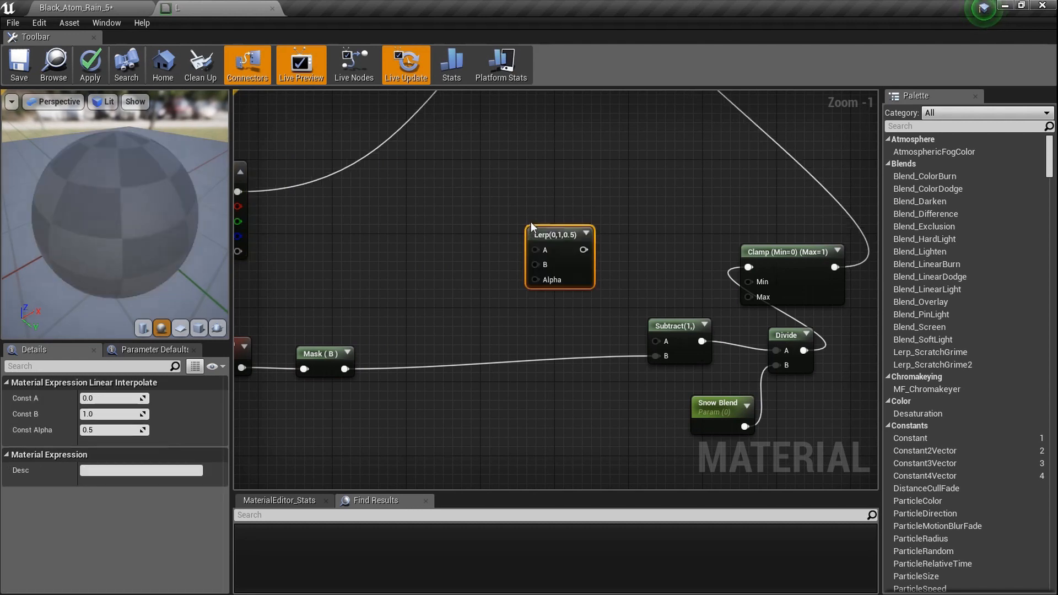
{"action": "left_click_drag", "start_coordinate": [668, 338], "coordinate": [668, 339]}
{"action": "right_click_drag", "start_coordinate": [609, 301], "coordinate": [685, 321]}
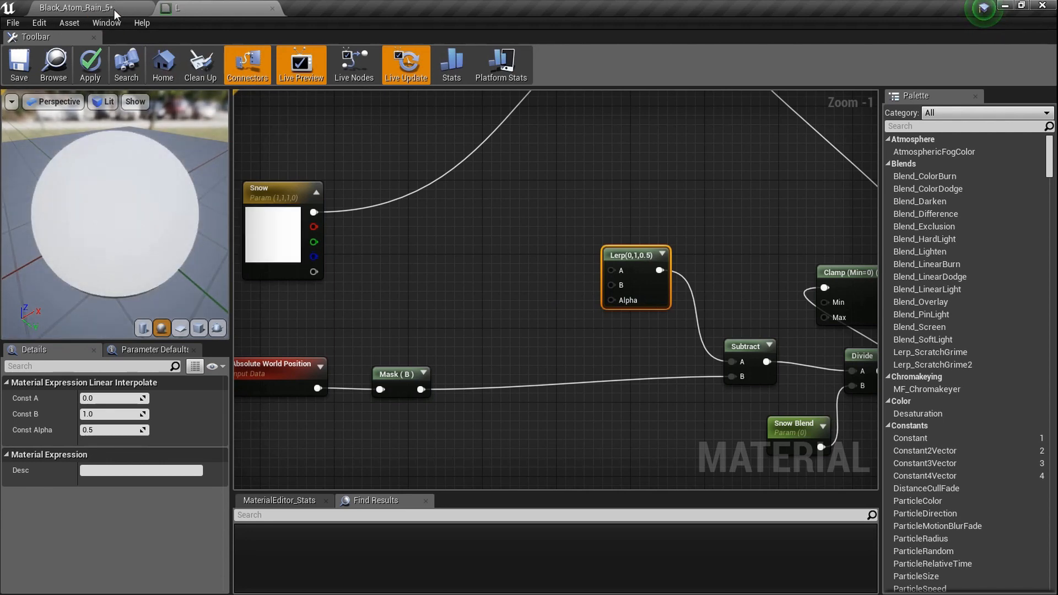
Step: Bring the T_MacroVariation texture from Content Browser 2 into the graph and place its sample below the new Lerp
{"action": "left_click", "coordinate": [107, 23]}
{"action": "mouse_move", "coordinate": [138, 193]}
{"action": "mouse_move", "coordinate": [204, 225]}
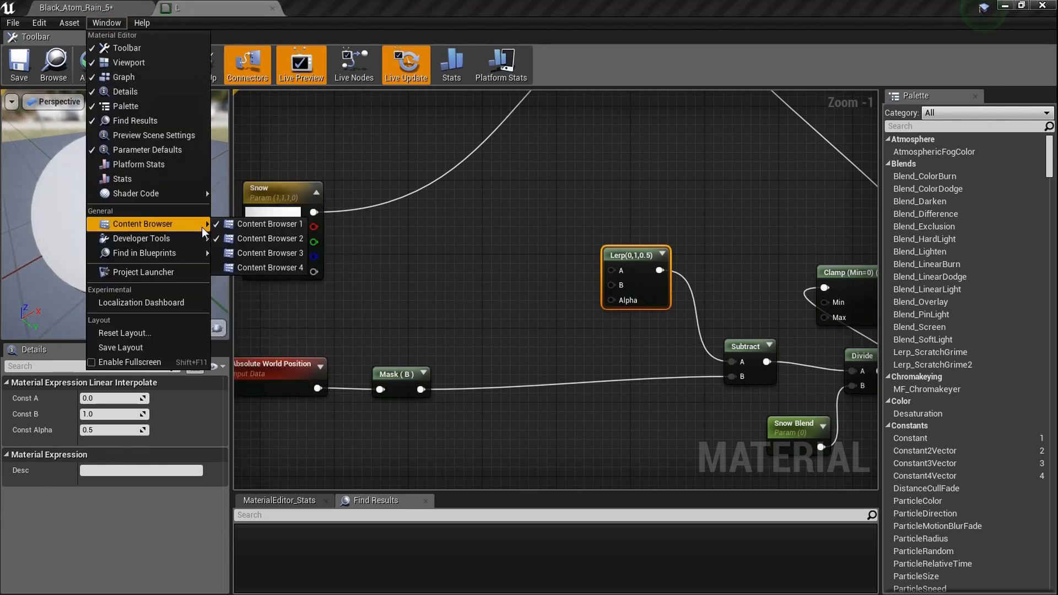
{"action": "left_click", "coordinate": [264, 238]}
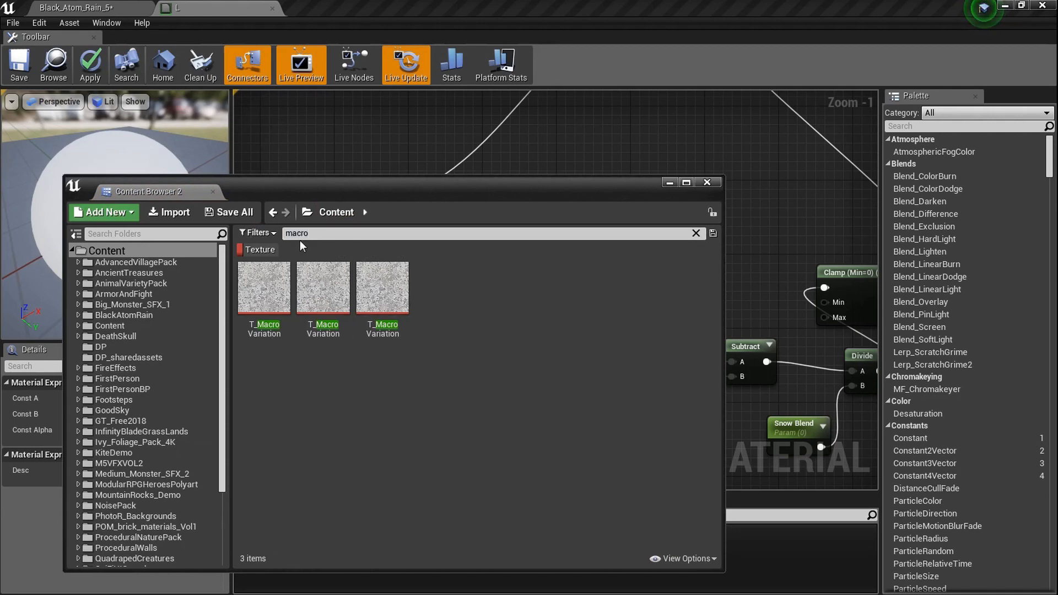
{"action": "left_click_drag", "start_coordinate": [323, 292], "coordinate": [546, 159]}
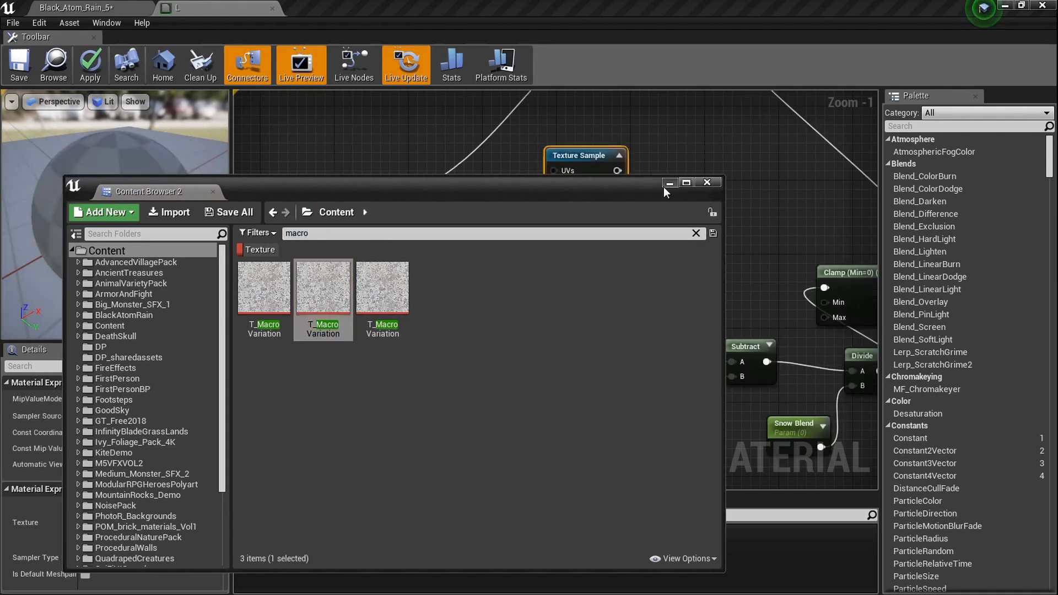
{"action": "left_click", "coordinate": [667, 183]}
{"action": "right_click_drag", "start_coordinate": [643, 220], "coordinate": [586, 180]}
{"action": "left_click_drag", "start_coordinate": [506, 171], "coordinate": [438, 423]}
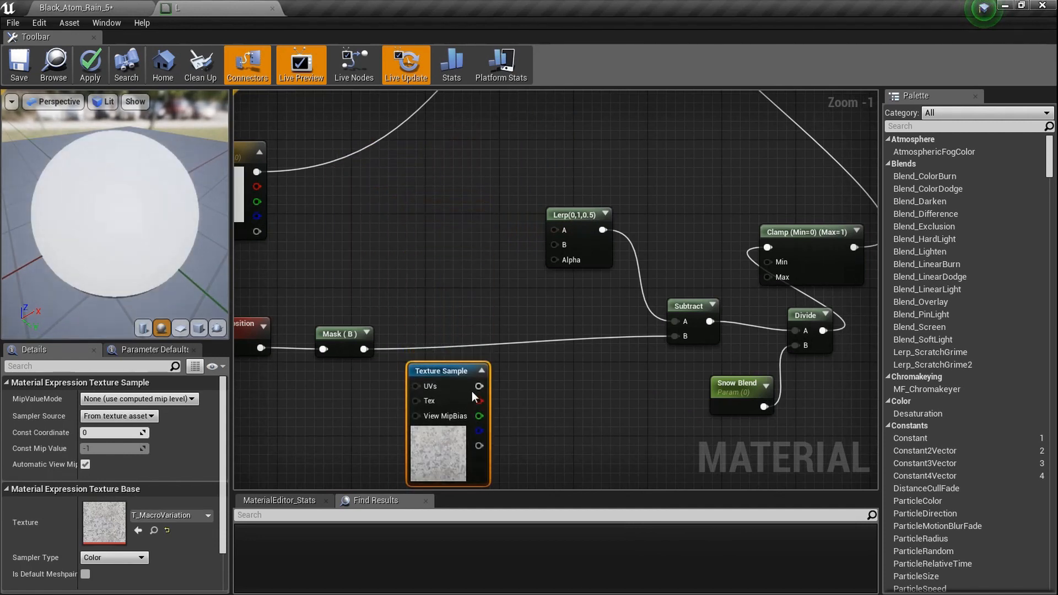
Step: Feed the T_MacroVariation sample's red channel into the new Lerp's Alpha
{"action": "left_click_drag", "start_coordinate": [479, 386], "coordinate": [553, 263]}
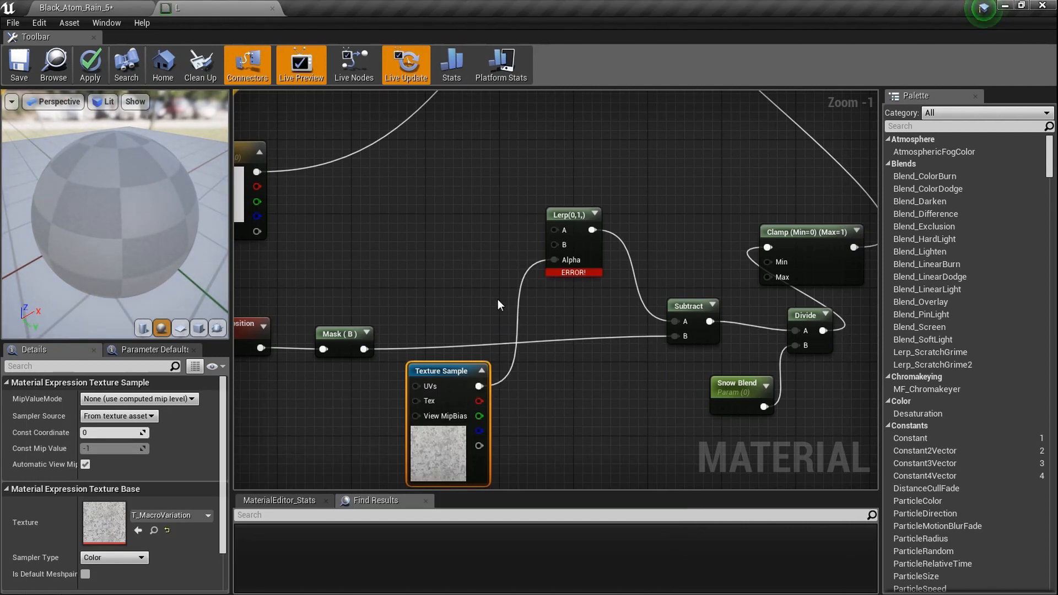
{"action": "left_click", "coordinate": [479, 385], "text": "alt"}
{"action": "left_click_drag", "start_coordinate": [480, 402], "coordinate": [560, 262]}
Step: Add two unnamed scalar parameters, one above the other, beside the new Lerp
{"action": "right_click_drag", "start_coordinate": [510, 254], "coordinate": [567, 331]}
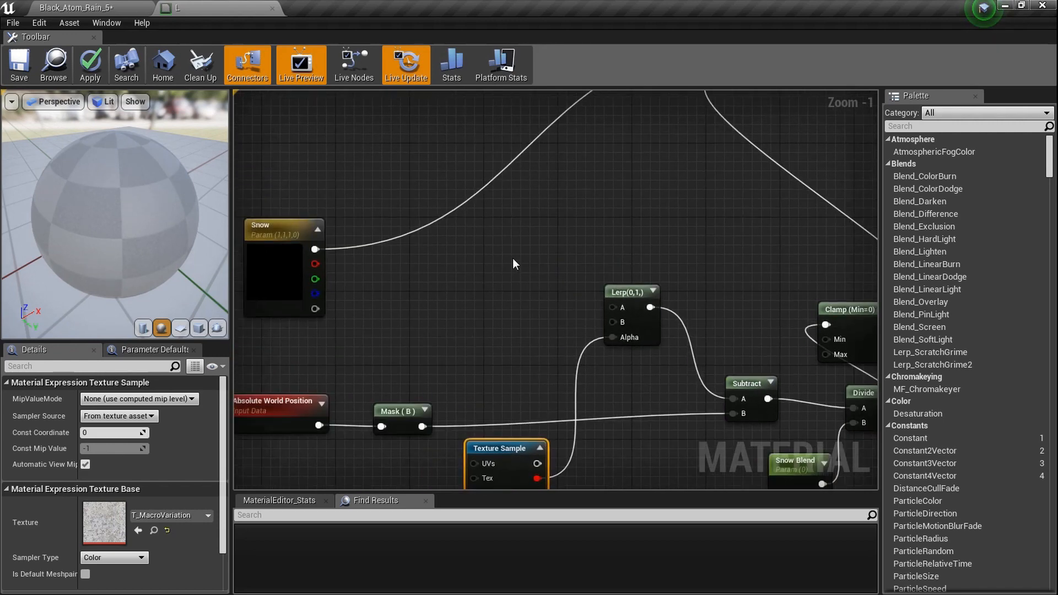
{"action": "left_click", "coordinate": [480, 237]}
{"action": "left_click", "coordinate": [484, 304]}
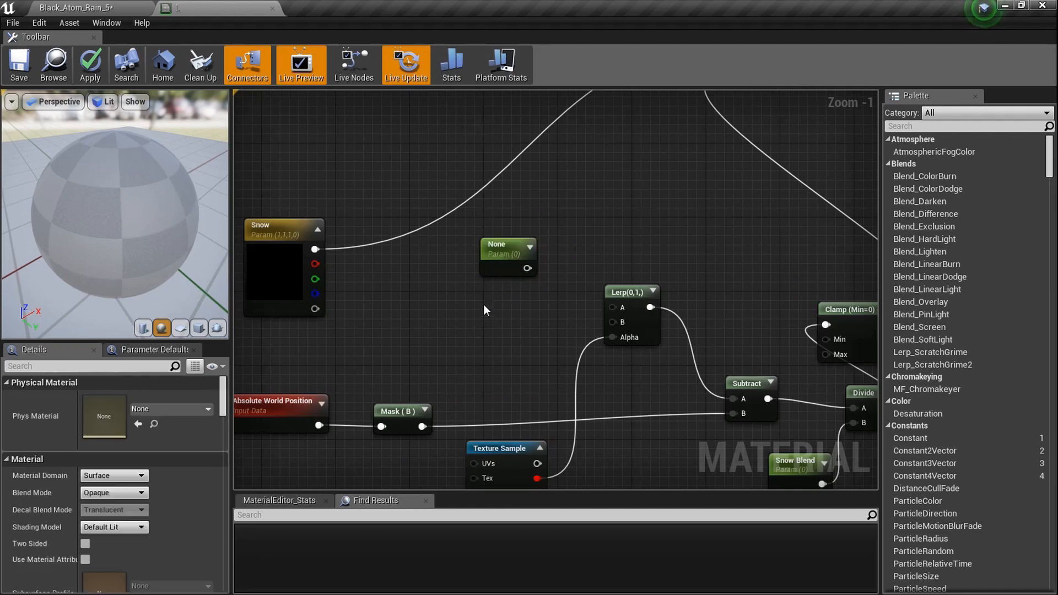
{"action": "left_click", "coordinate": [484, 304]}
{"action": "left_click", "coordinate": [538, 280]}
Step: Name the upper scalar parameter Snow Hieght 1 and connect it to the Lerp's A input
{"action": "scroll", "coordinate": [538, 280], "scroll_direction": "up", "scroll_amount": 4}
{"action": "left_click", "coordinate": [490, 246]}
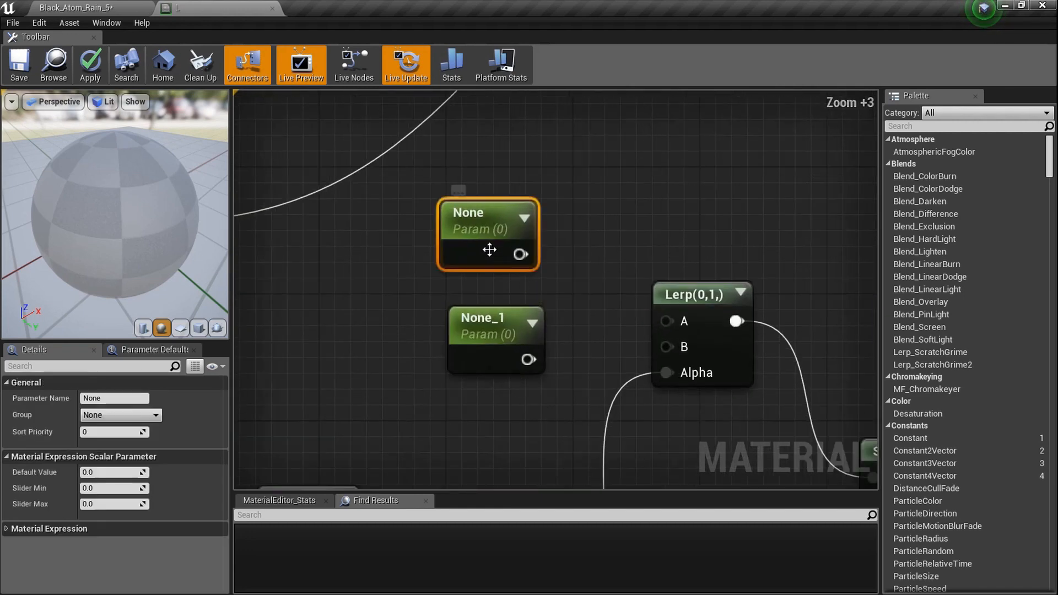
{"action": "left_click", "coordinate": [137, 398]}
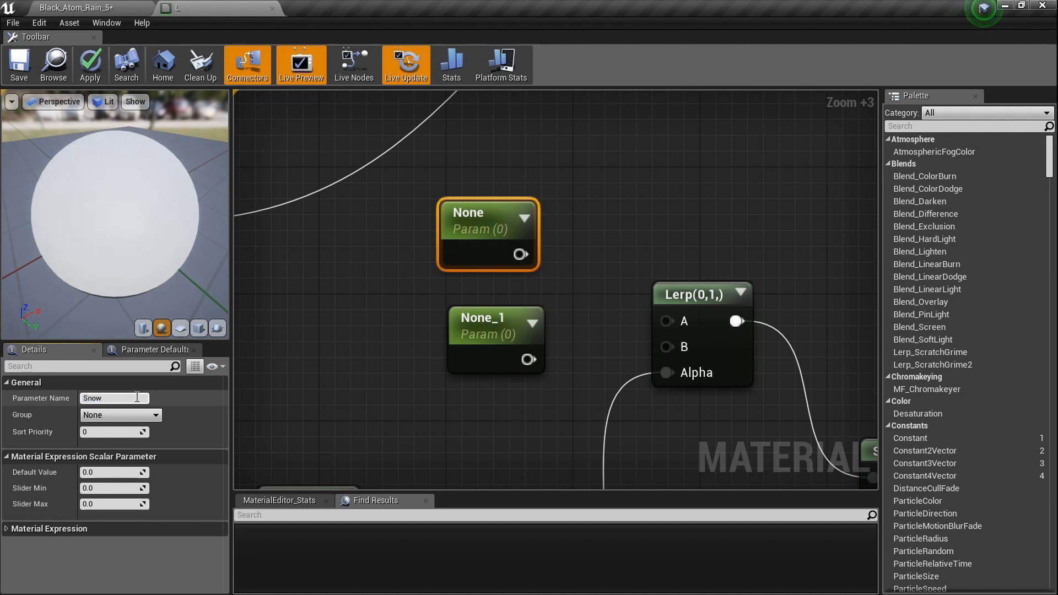
{"action": "type", "text": "Snow Hieght 1"}
{"action": "key", "text": "Return"}
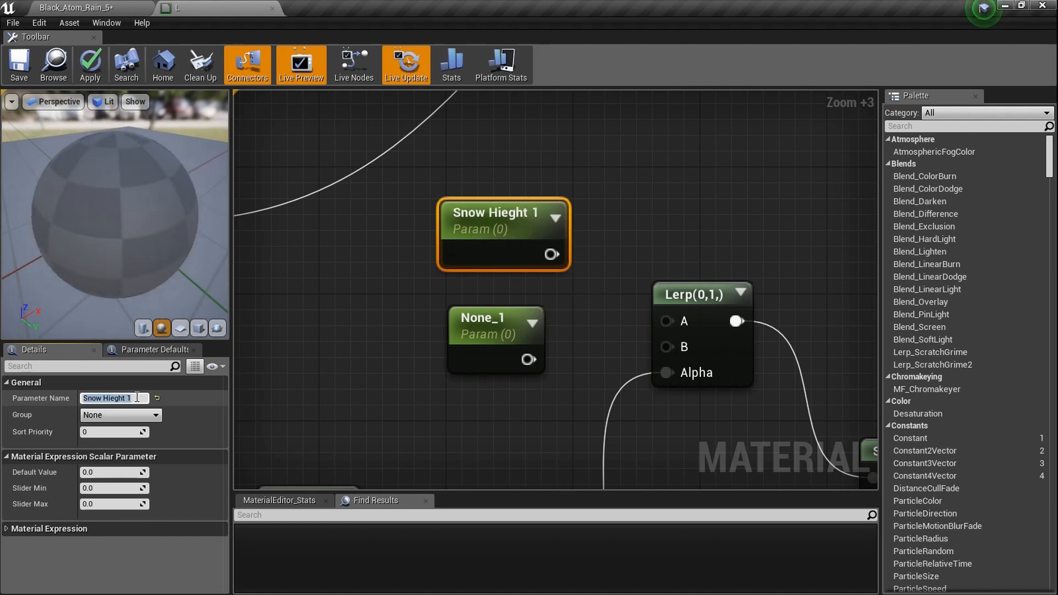
{"action": "left_click_drag", "start_coordinate": [548, 253], "coordinate": [666, 322]}
Step: Name the lower scalar parameter Snow hieght 2 and connect it to the Lerp's B input
{"action": "left_click", "coordinate": [516, 334]}
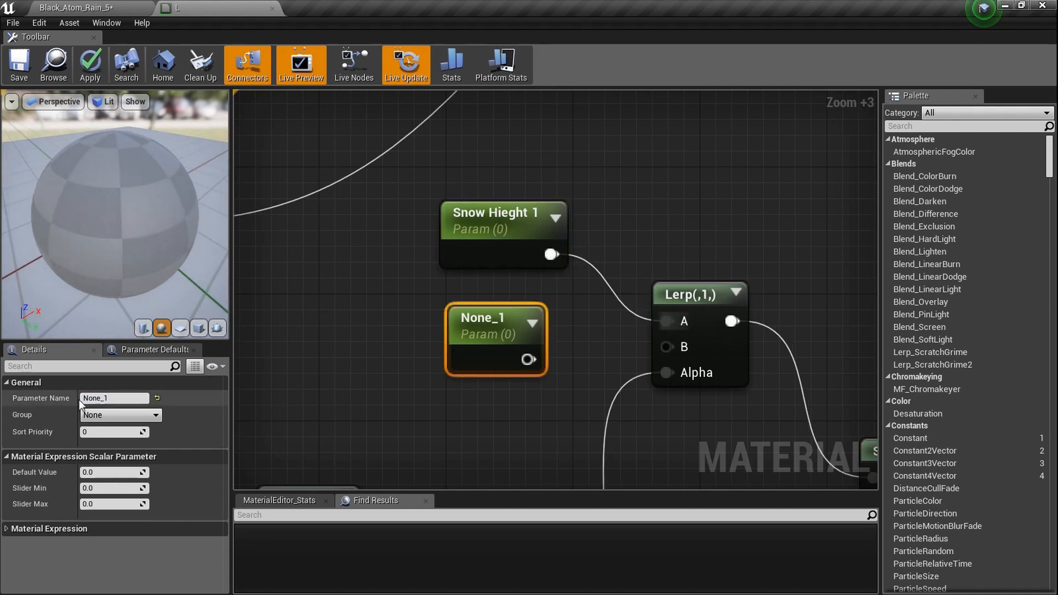
{"action": "left_click", "coordinate": [132, 398]}
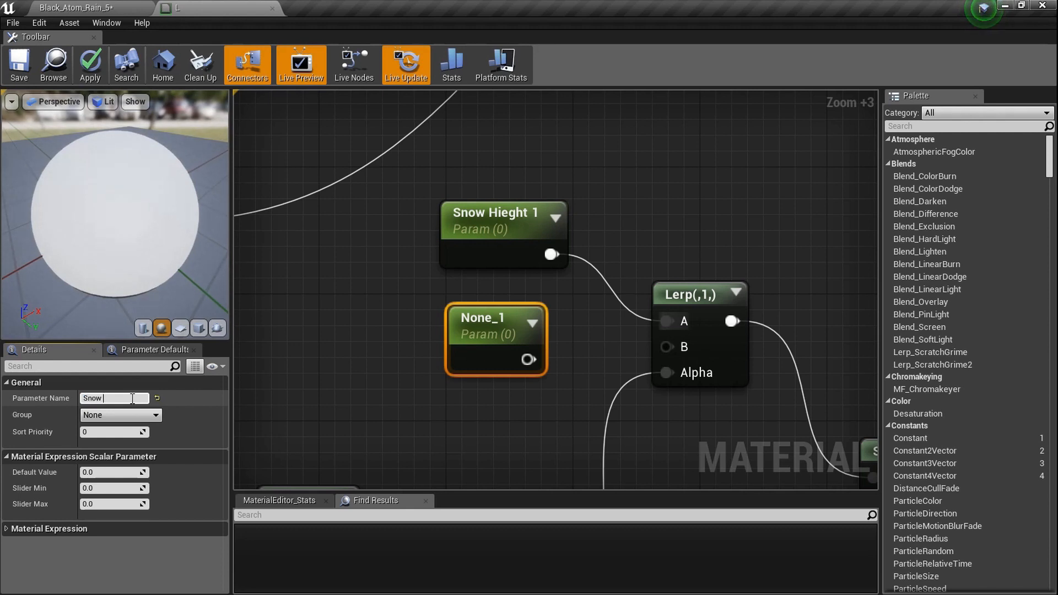
{"action": "type", "text": "Snow hieght 2"}
{"action": "key", "text": "Return"}
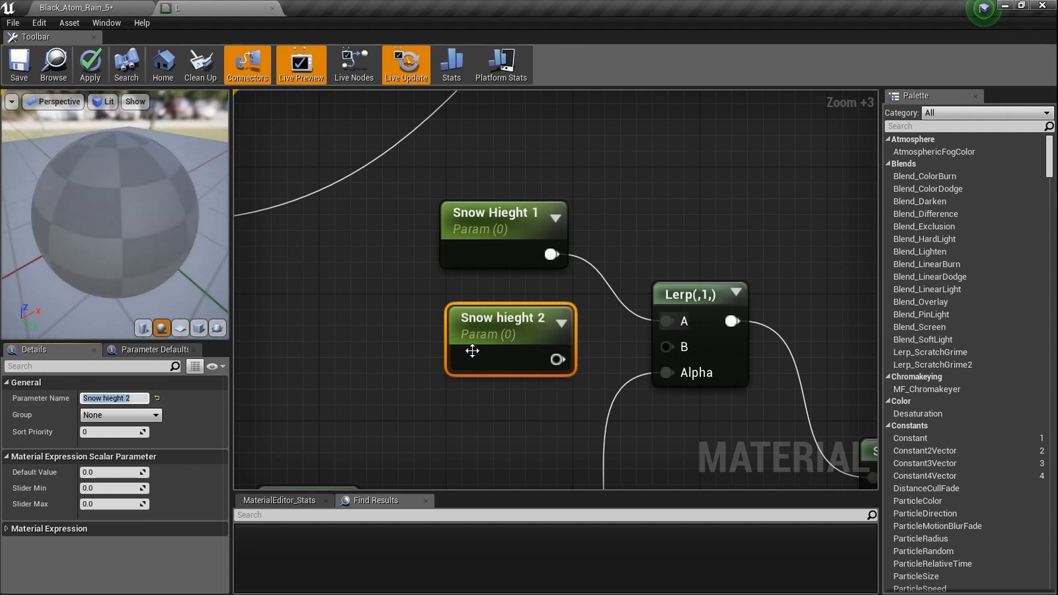
{"action": "left_click_drag", "start_coordinate": [556, 364], "coordinate": [678, 348]}
Step: Set the default value of Snow Hieght 1 to 8000
{"action": "left_click", "coordinate": [485, 239]}
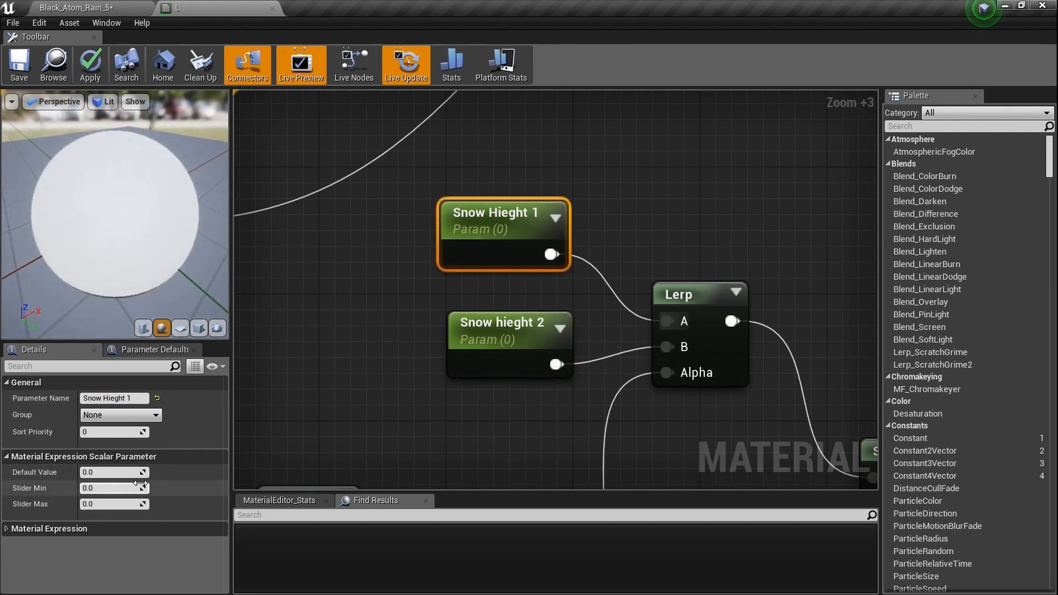
{"action": "type", "text": "8000"}
{"action": "key", "text": "Return"}
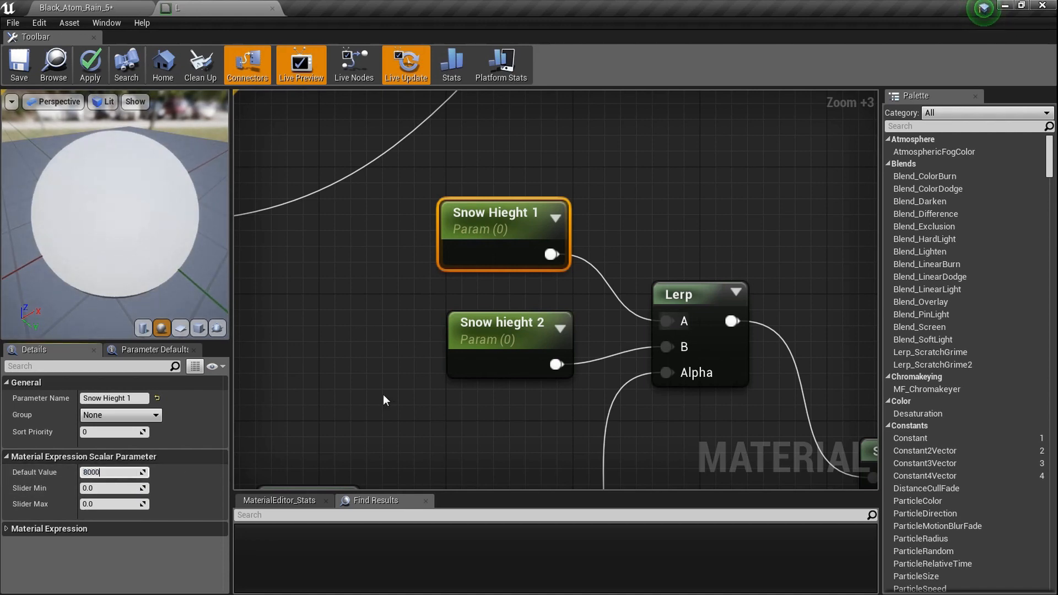
Step: Set the default value of the Snow hieght 2 parameter to 8000
{"action": "left_click", "coordinate": [475, 357]}
{"action": "type", "text": "8"}
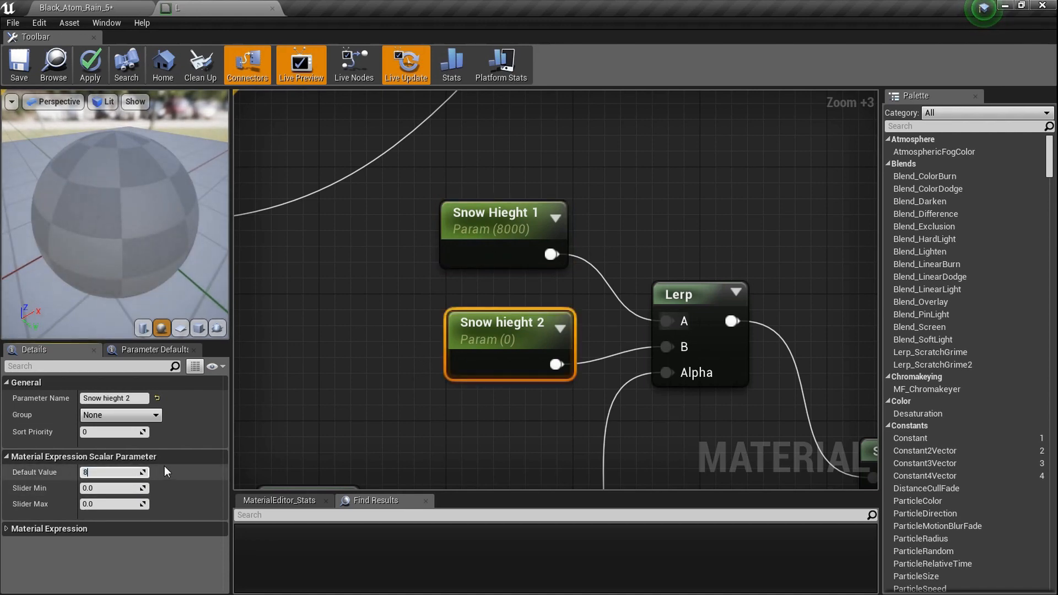
{"action": "type", "text": "000"}
{"action": "key", "text": "Return"}
Step: Examine the macro Texture Sample and how it drives the Lerp between the two snow height parameters
{"action": "scroll", "coordinate": [444, 397], "scroll_direction": "down", "scroll_amount": 3}
{"action": "right_click_drag", "start_coordinate": [451, 419], "coordinate": [479, 235]}
{"action": "right_click_drag", "start_coordinate": [550, 365], "coordinate": [520, 345]}
{"action": "scroll", "coordinate": [472, 402], "scroll_direction": "up", "scroll_amount": 5, "text": "ctrl"}
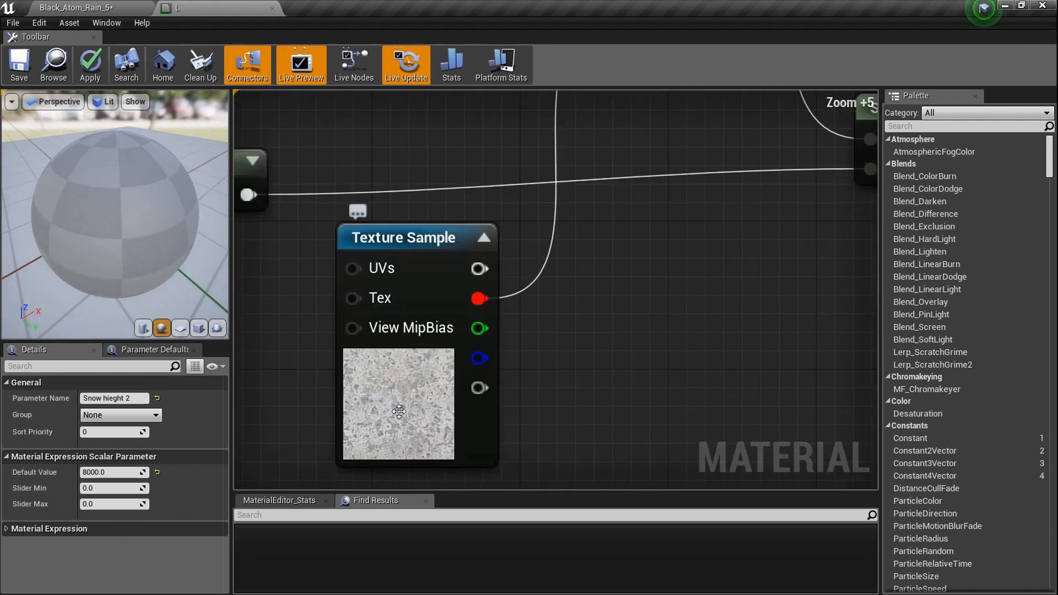
{"action": "scroll", "coordinate": [423, 382], "scroll_direction": "down", "scroll_amount": 4}
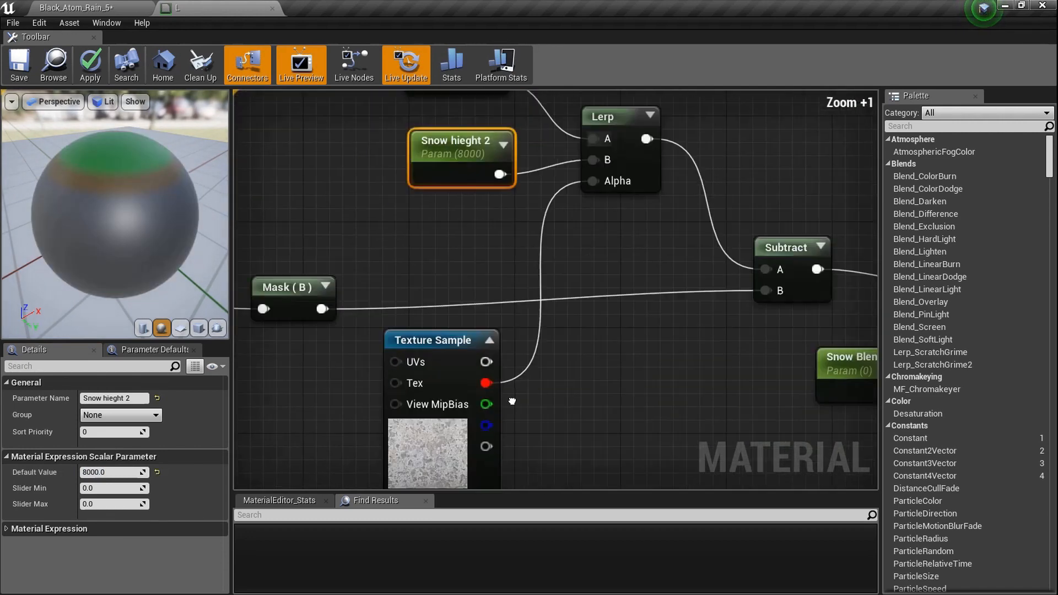
{"action": "right_click_drag", "start_coordinate": [468, 153], "coordinate": [463, 228]}
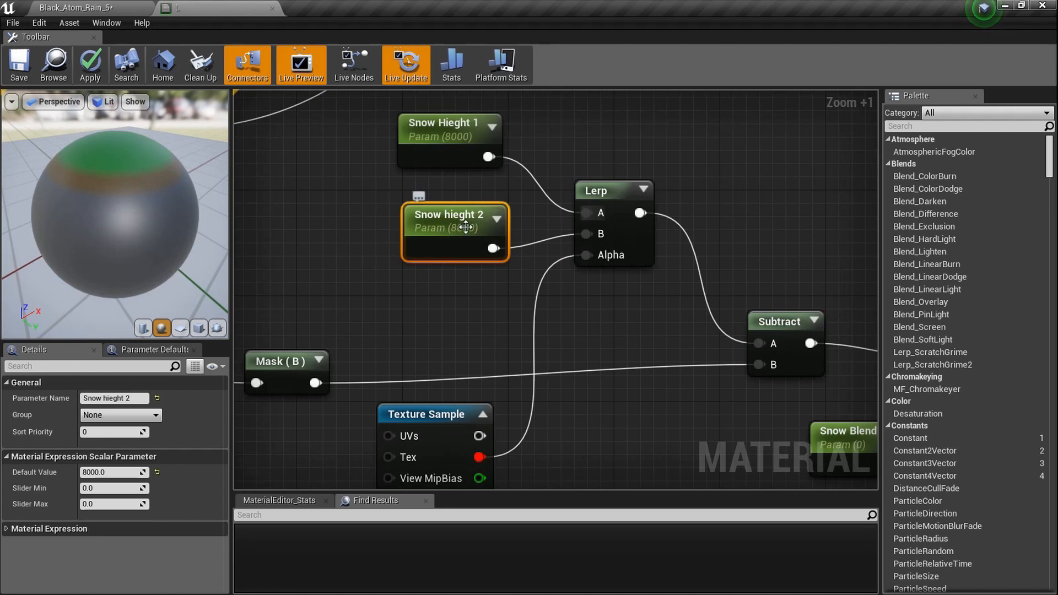
{"action": "right_click_drag", "start_coordinate": [487, 249], "coordinate": [566, 376]}
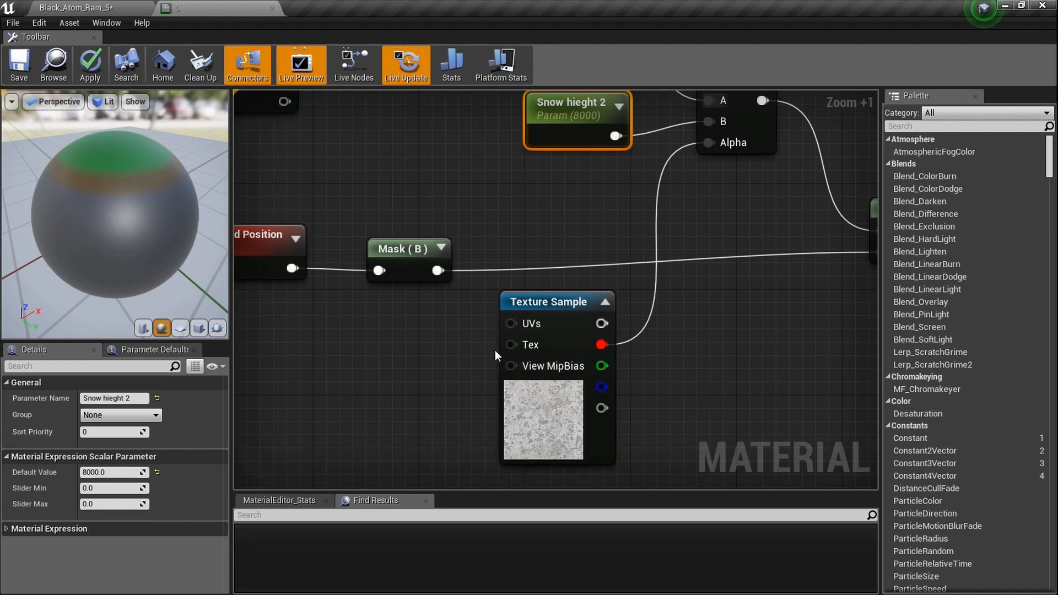
{"action": "scroll", "coordinate": [572, 381], "scroll_direction": "up", "scroll_amount": 6}
{"action": "right_click_drag", "start_coordinate": [572, 380], "coordinate": [576, 255]}
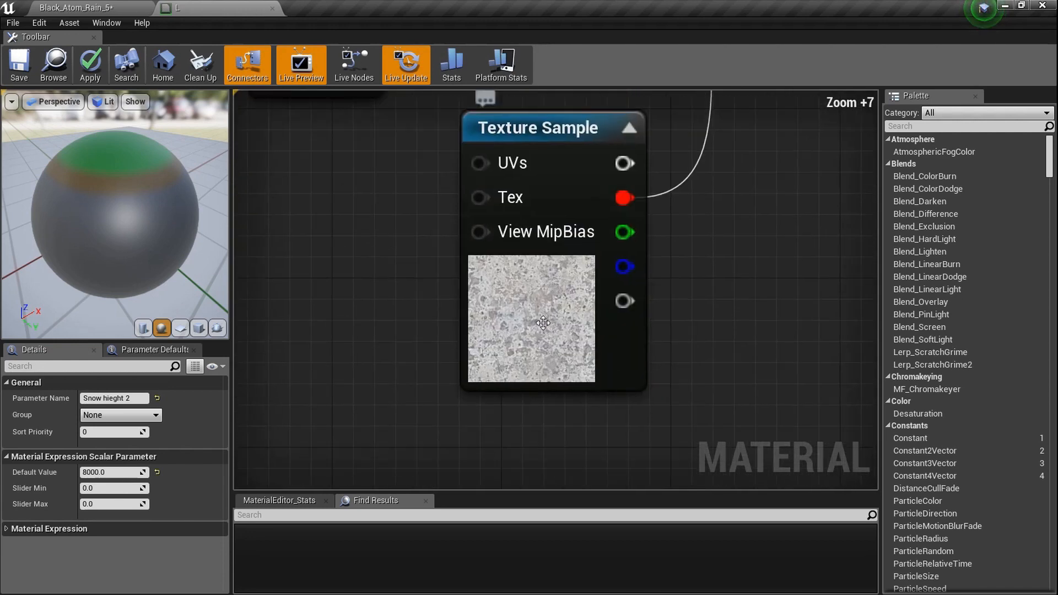
{"action": "right_click_drag", "start_coordinate": [500, 307], "coordinate": [590, 372]}
{"action": "scroll", "coordinate": [589, 372], "scroll_direction": "down", "scroll_amount": 3}
Step: Try adding a TexCoord node beside the macro Texture Sample, and delete it
{"action": "right_click", "coordinate": [383, 280]}
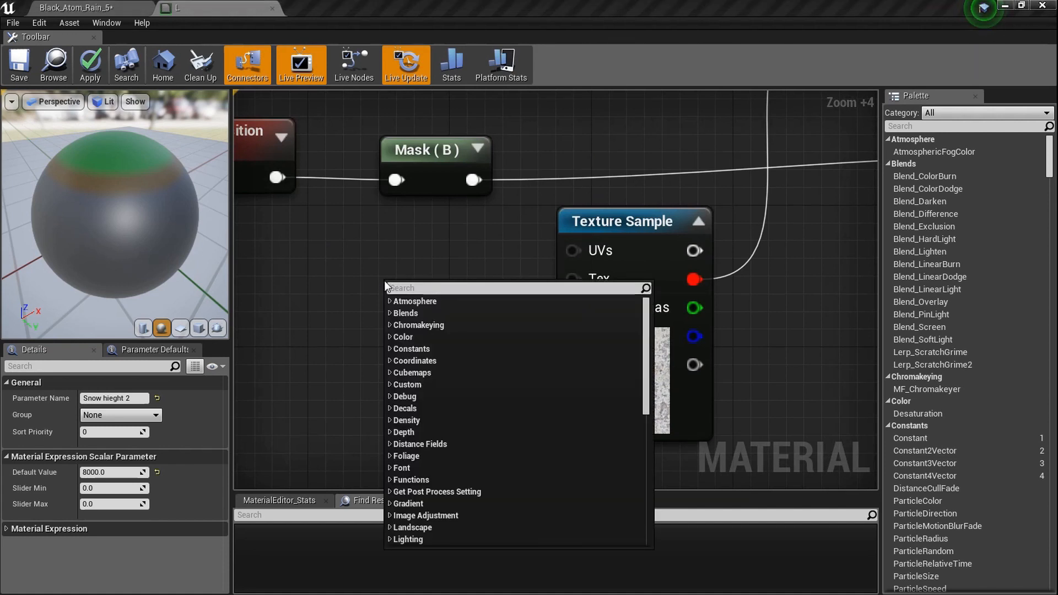
{"action": "left_click", "coordinate": [382, 249]}
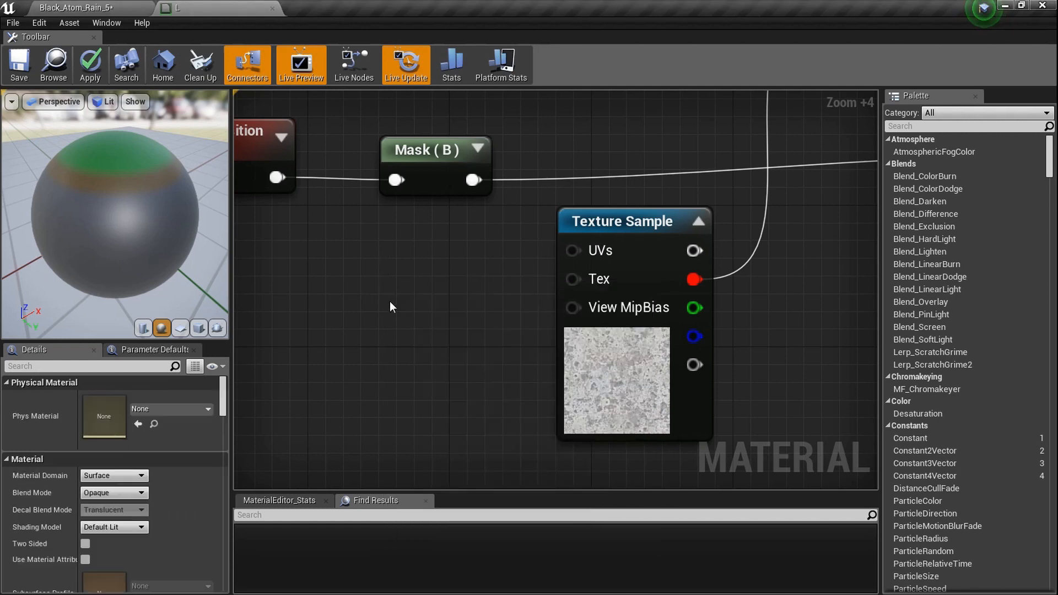
{"action": "right_click", "coordinate": [393, 312]}
{"action": "type", "text": "texcoord"}
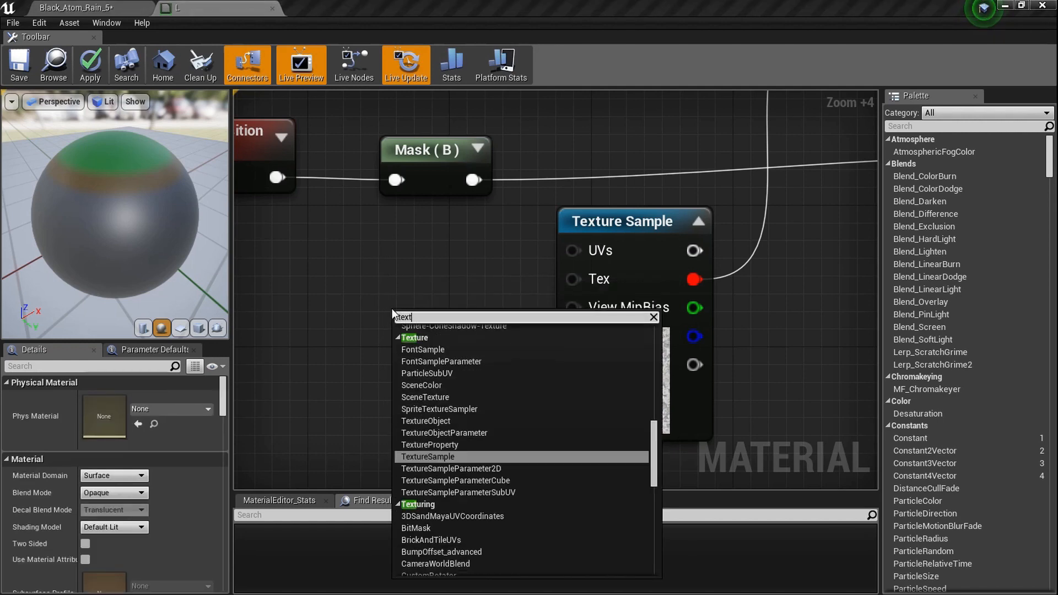
{"action": "key", "text": "Return"}
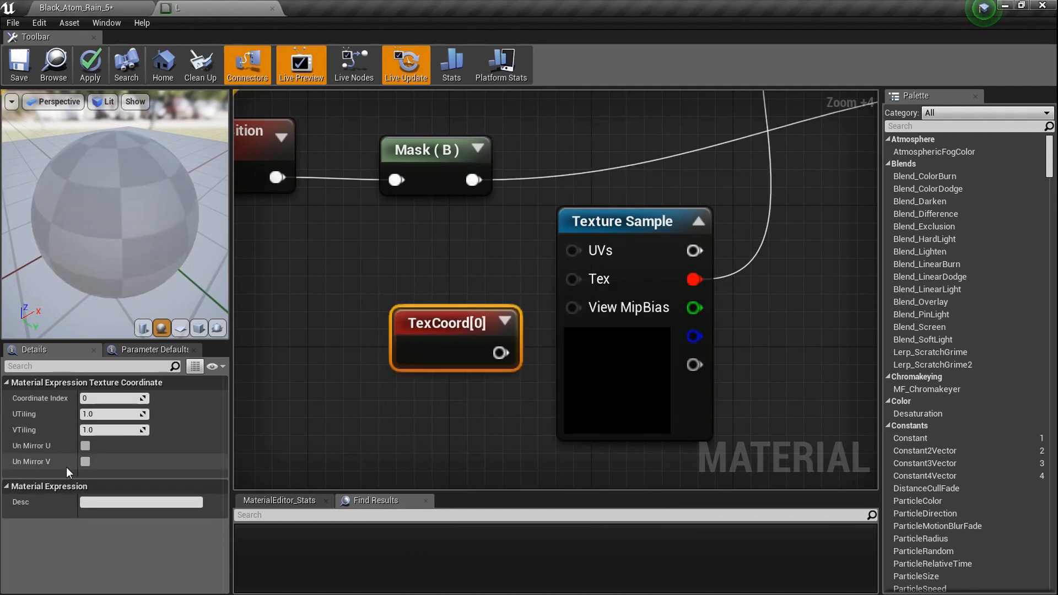
{"action": "key", "text": "Delete"}
Step: Add a LandscapeLayerCoords node and connect it to the UVs input of the macro Texture Sample
{"action": "right_click", "coordinate": [406, 340]}
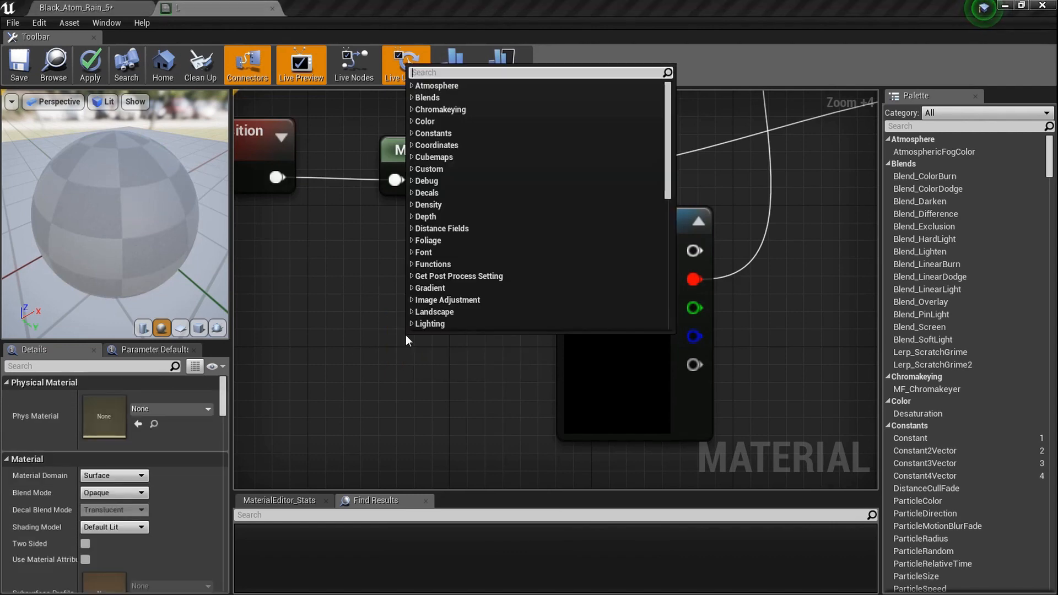
{"action": "type", "text": "lands"}
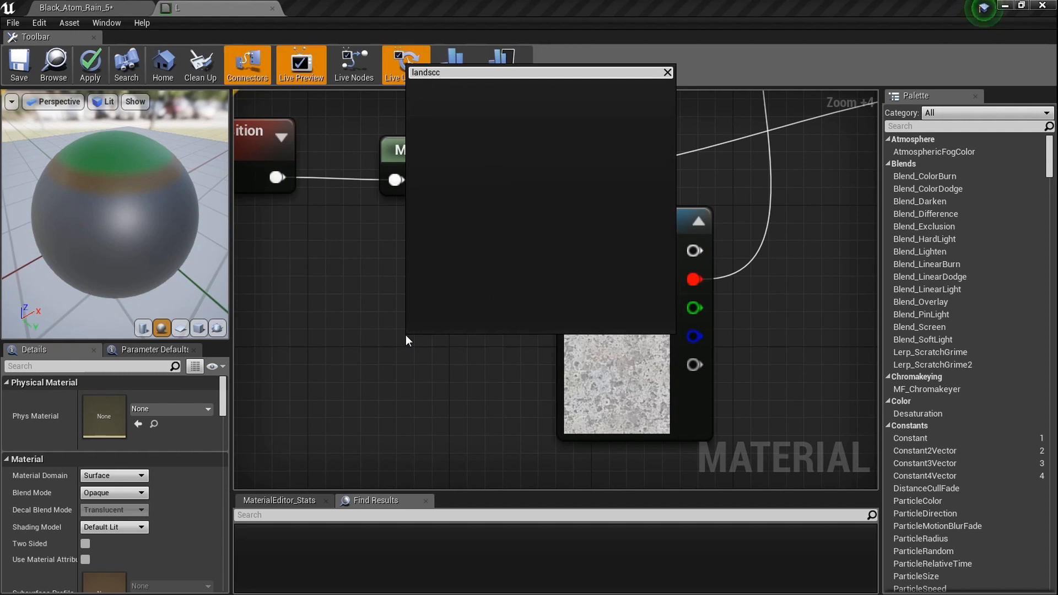
{"action": "key", "text": "Down"}
{"action": "key", "text": "Down"}
{"action": "key", "text": "Down"}
{"action": "key", "text": "Up"}
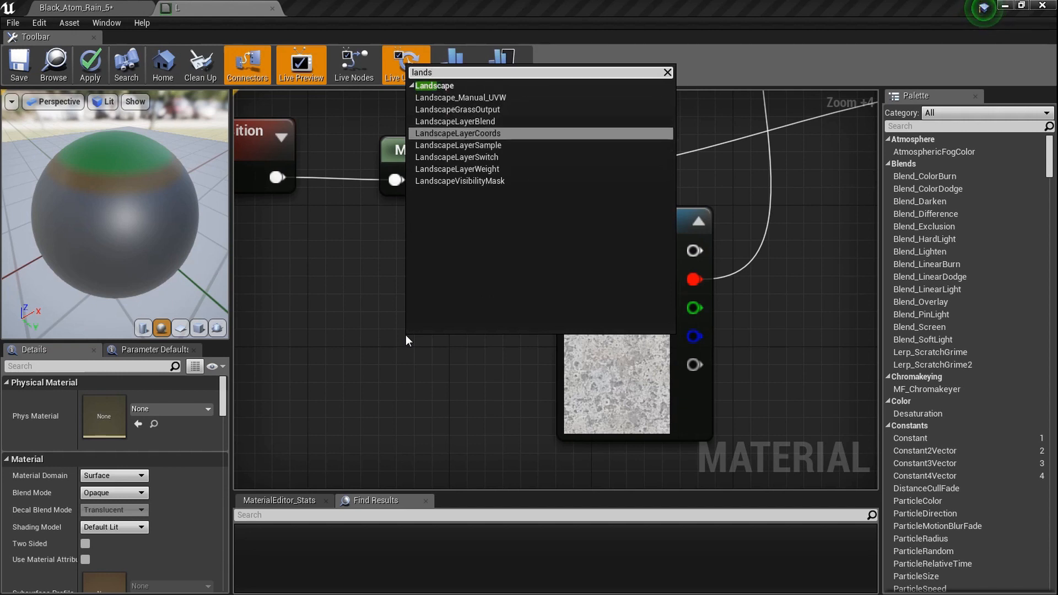
{"action": "key", "text": "Return"}
{"action": "left_click_drag", "start_coordinate": [515, 397], "coordinate": [589, 249]}
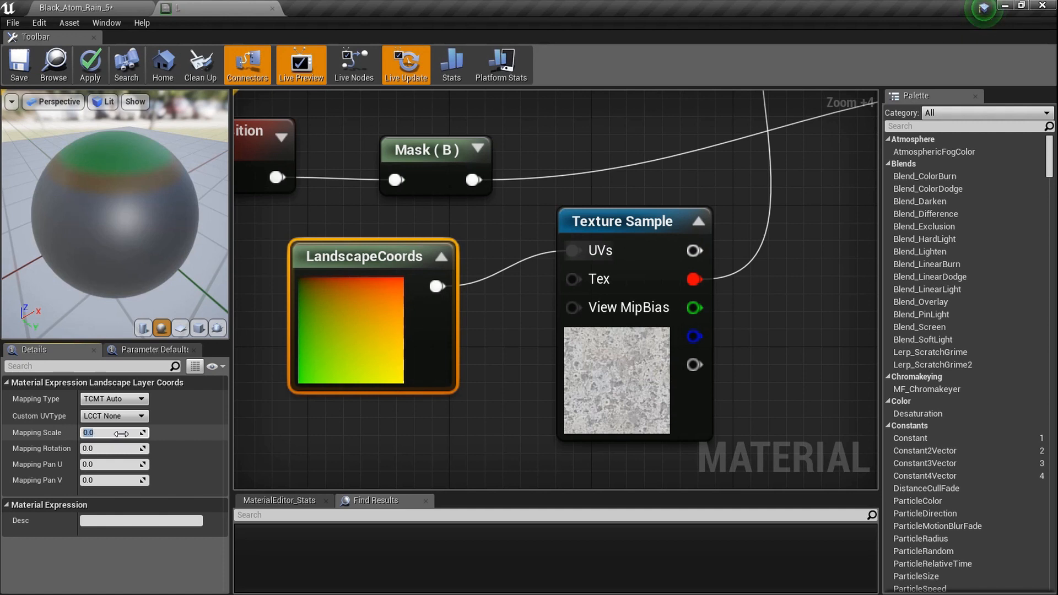
Step: Set the landscape coordinates' Mapping Scale to 100 and save the material
{"action": "type", "text": "0"}
{"action": "key", "text": "Return"}
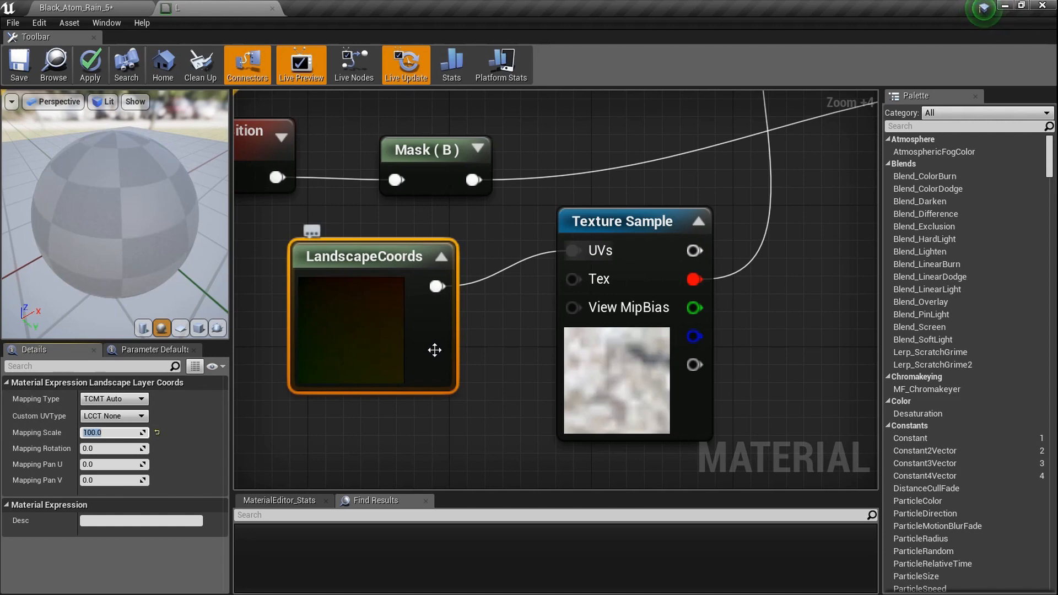
{"action": "scroll", "coordinate": [594, 337], "scroll_direction": "down", "scroll_amount": 3}
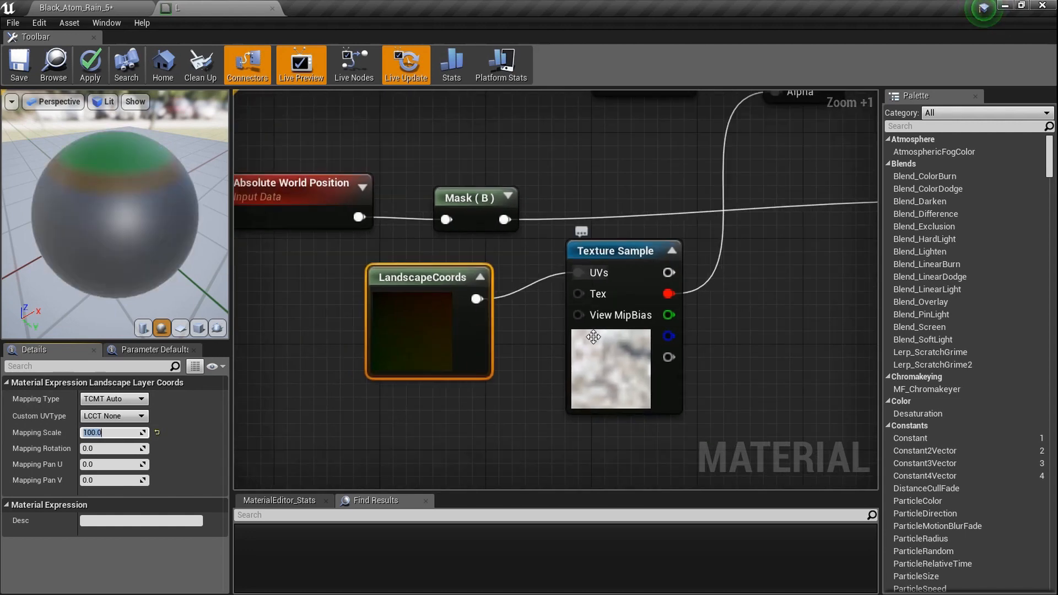
{"action": "scroll", "coordinate": [593, 337], "scroll_direction": "down", "scroll_amount": 1}
{"action": "scroll", "coordinate": [594, 337], "scroll_direction": "down", "scroll_amount": 2}
{"action": "scroll", "coordinate": [462, 349], "scroll_direction": "down", "scroll_amount": 2}
{"action": "left_click", "coordinate": [19, 63]}
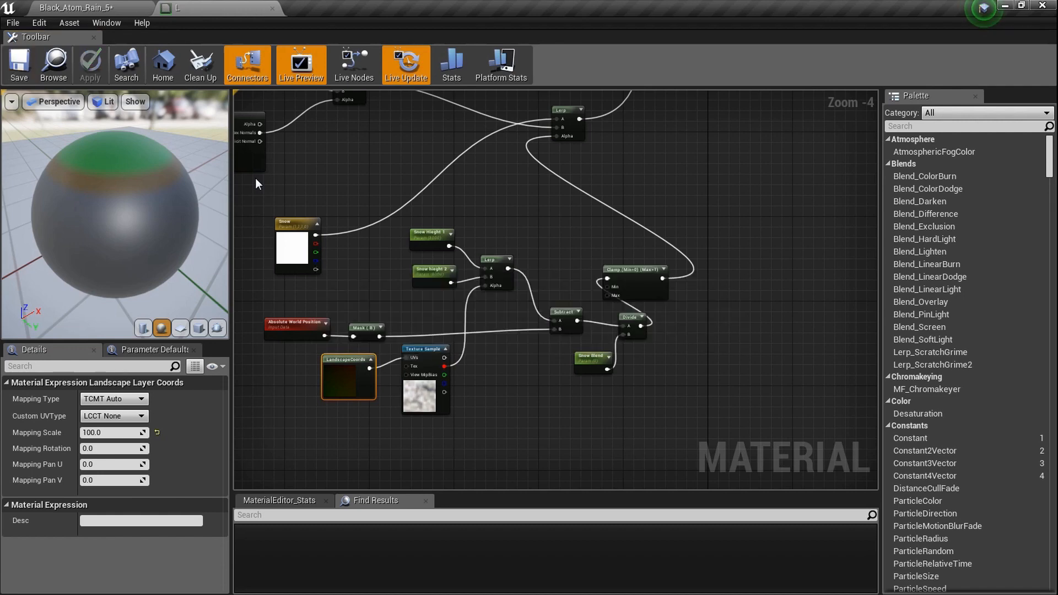
Step: Open the L_Inst material instance beside the level's landscape view and enable its Snow Hieght 1 and Snow hieght 2 overrides
{"action": "scroll", "coordinate": [439, 421], "scroll_direction": "up", "scroll_amount": 5}
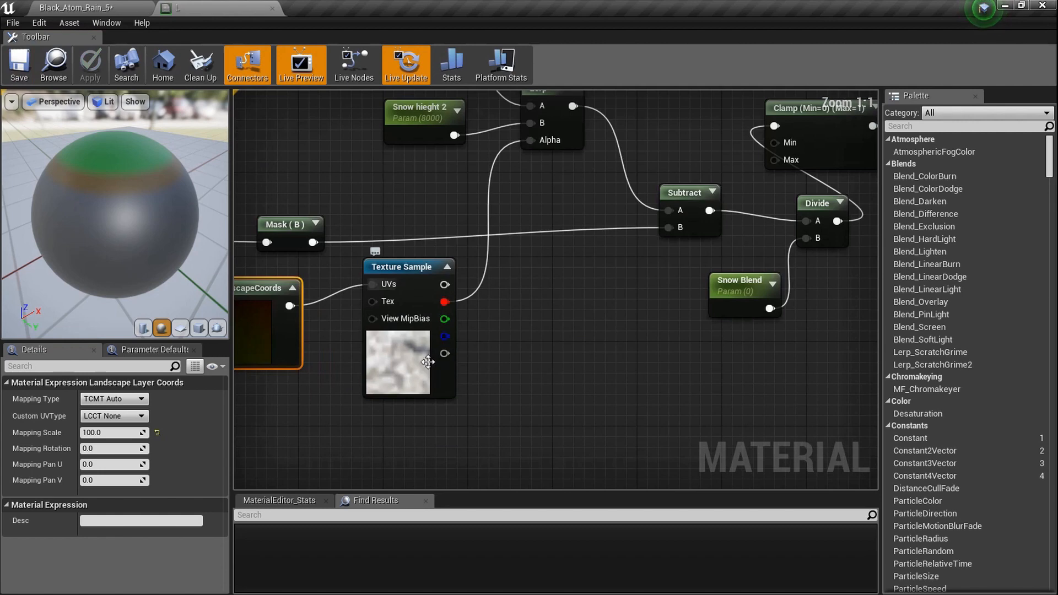
{"action": "left_click", "coordinate": [123, 6]}
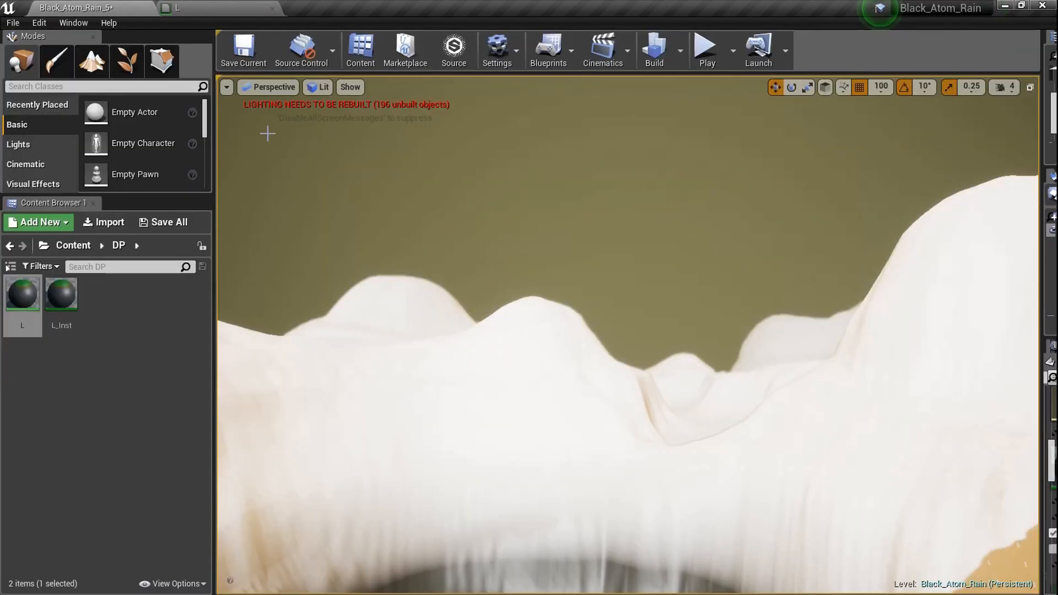
{"action": "right_click_drag", "start_coordinate": [628, 335], "coordinate": [716, 358]}
{"action": "double_click", "coordinate": [61, 294]}
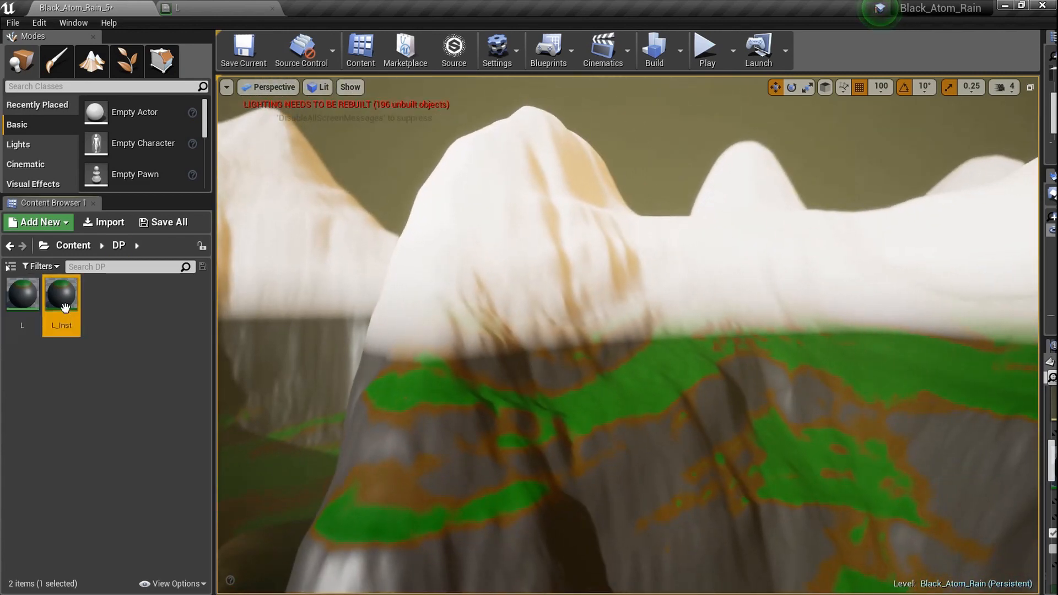
{"action": "left_click_drag", "start_coordinate": [61, 10], "coordinate": [237, 190]}
{"action": "left_click_drag", "start_coordinate": [419, 194], "coordinate": [80, 176]}
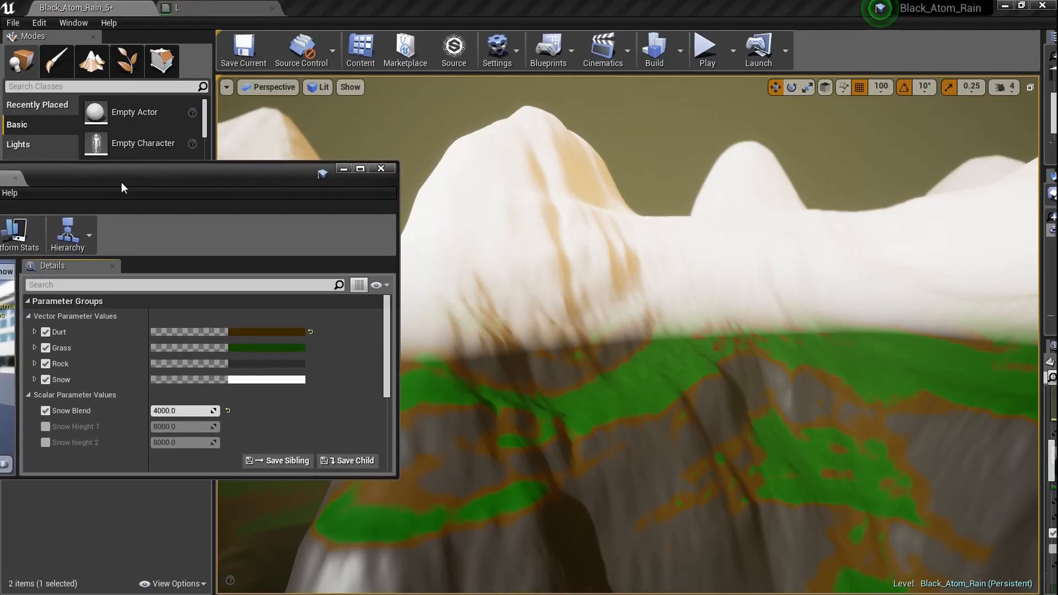
{"action": "left_click", "coordinate": [44, 426]}
{"action": "left_click", "coordinate": [43, 442]}
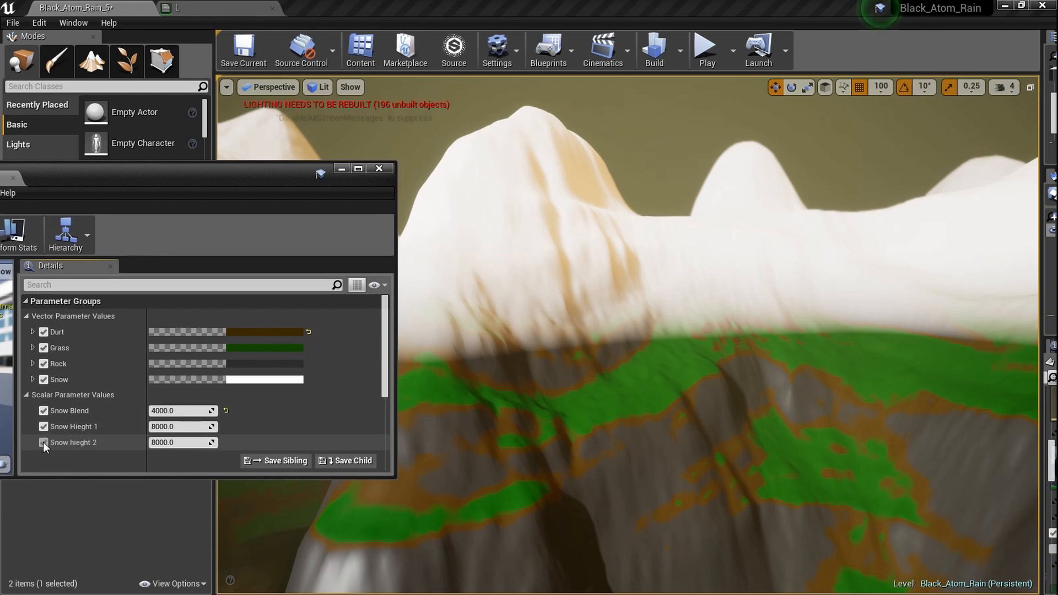
Step: Set Snow hieght 2 to 4000 in the material instance and inspect the snow edge on the mountains
{"action": "mouse_move", "coordinate": [763, 421]}
{"action": "right_mouse_down"}
{"action": "mouse_move", "coordinate": [695, 414]}
{"action": "mouse_move", "coordinate": [783, 414]}
{"action": "right_mouse_up"}
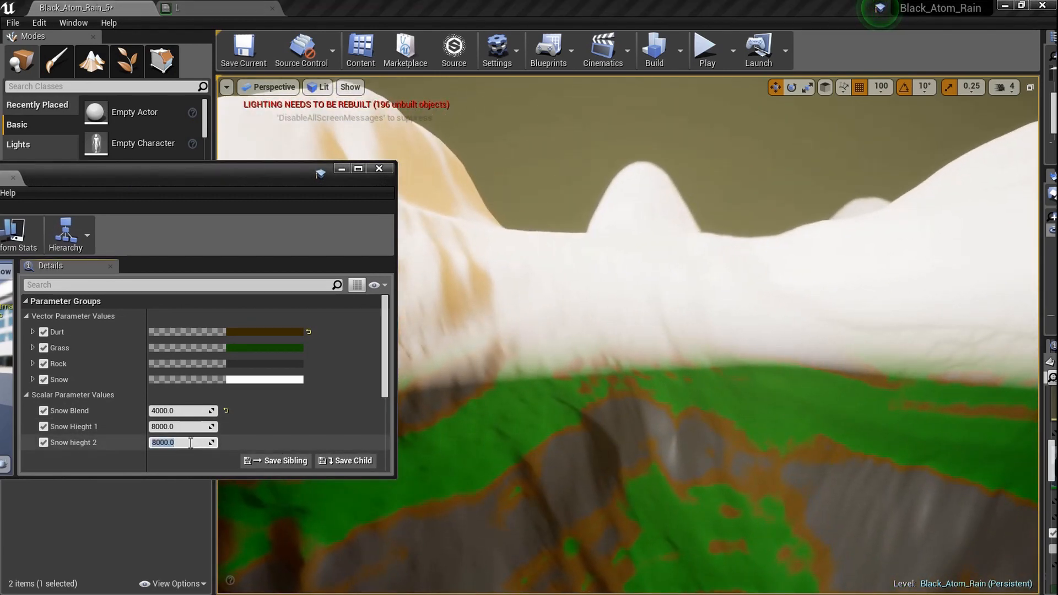
{"action": "type", "text": "00"}
{"action": "key", "text": "Return"}
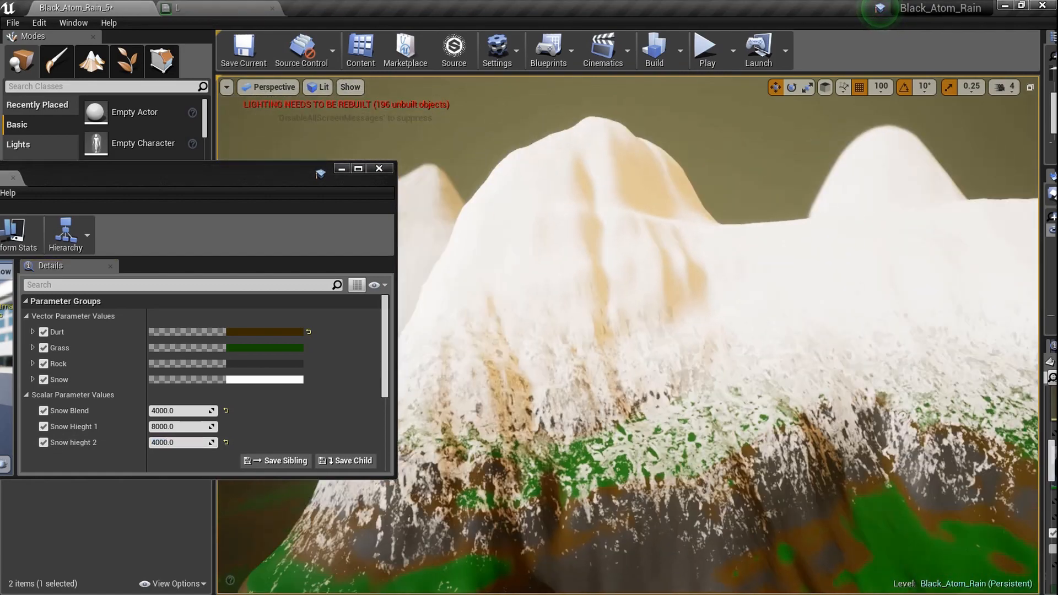
{"action": "right_click_drag", "start_coordinate": [628, 341], "coordinate": [976, 369]}
Step: Set Snow Hieght 1 to 12000 in the material instance
{"action": "left_click", "coordinate": [196, 425]}
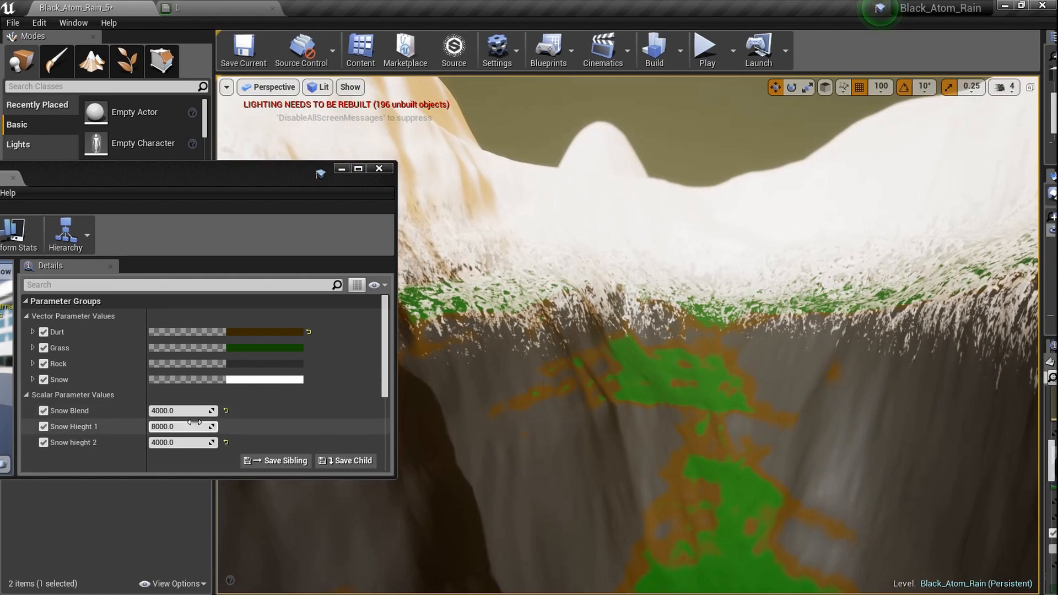
{"action": "type", "text": "12000"}
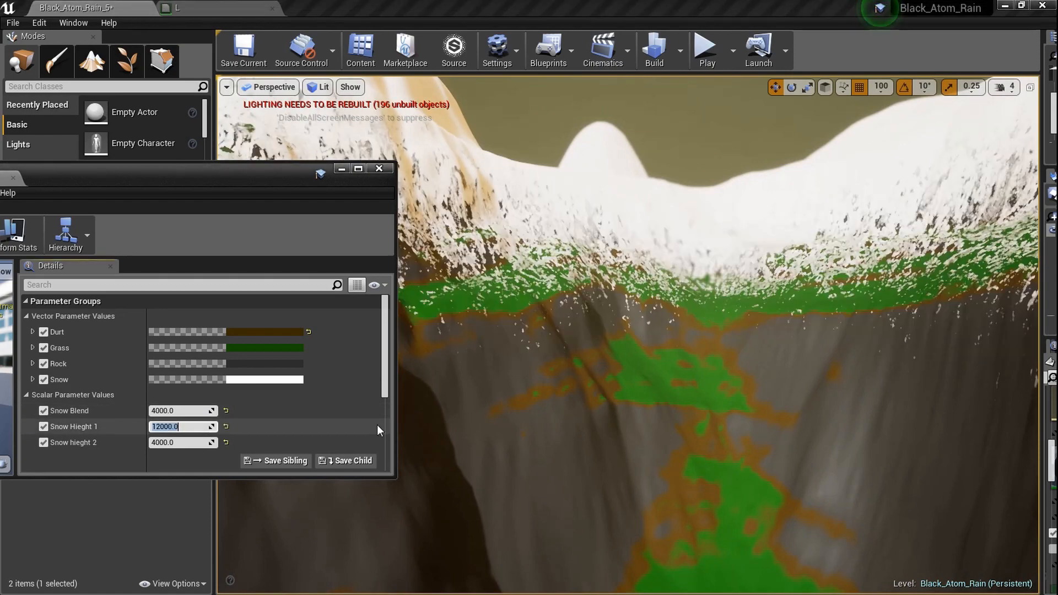
{"action": "key", "text": "Return"}
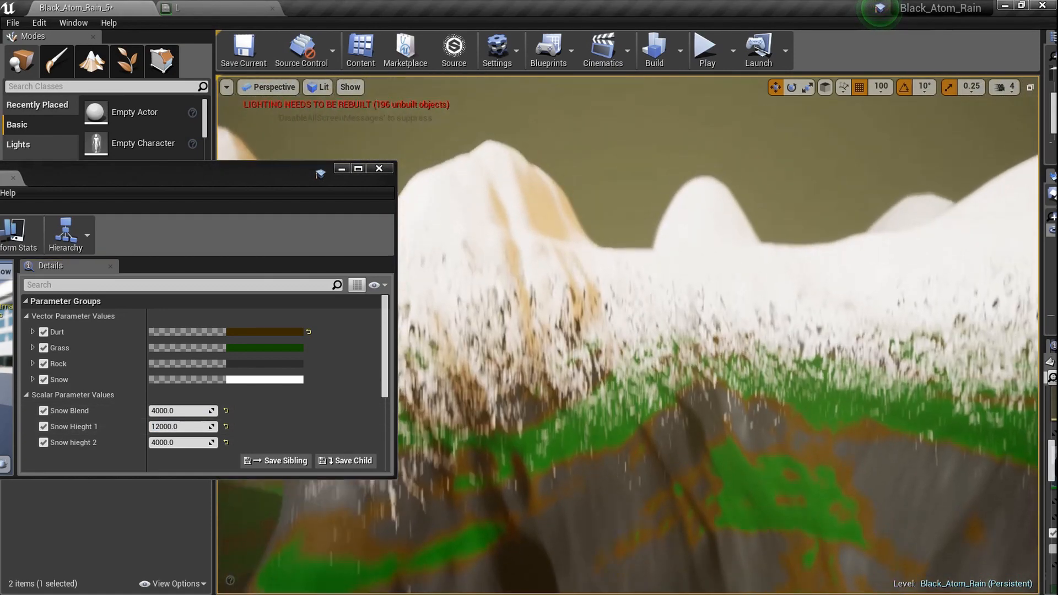
Step: Set Snow Hieght 1 to 15000 in the material instance and inspect the landscape
{"action": "left_click", "coordinate": [193, 427]}
{"action": "type", "text": "15000"}
{"action": "key", "text": "Return"}
{"action": "right_click_drag", "start_coordinate": [469, 424], "coordinate": [426, 420]}
Step: Raise Snow Blend to about 8943 and inspect the snow transition on the slopes
{"action": "left_click", "coordinate": [207, 411]}
{"action": "mouse_move", "coordinate": [198, 411]}
{"action": "left_mouse_down"}
{"action": "mouse_move", "coordinate": [184, 411]}
{"action": "mouse_move", "coordinate": [197, 411]}
{"action": "left_mouse_up"}
{"action": "right_click_drag", "start_coordinate": [441, 422], "coordinate": [421, 438]}
Step: Try Snow hieght 2 at 5000 and at 8000, and inspect the snow coverage on the mountains
{"action": "left_click", "coordinate": [207, 441]}
{"action": "type", "text": "500"}
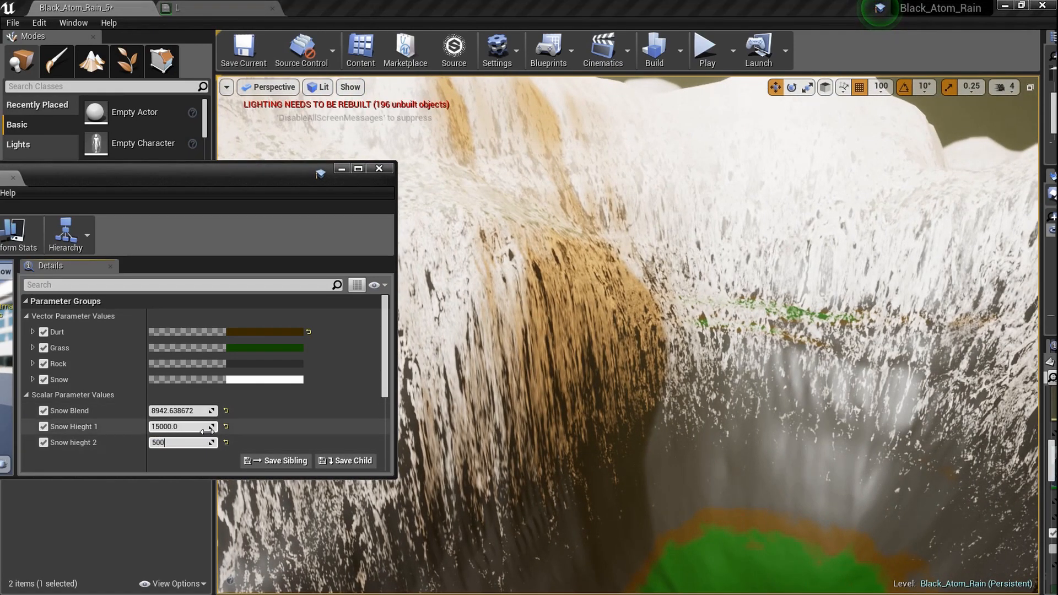
{"action": "type", "text": "0"}
{"action": "key", "text": "Return"}
{"action": "type", "text": "800"}
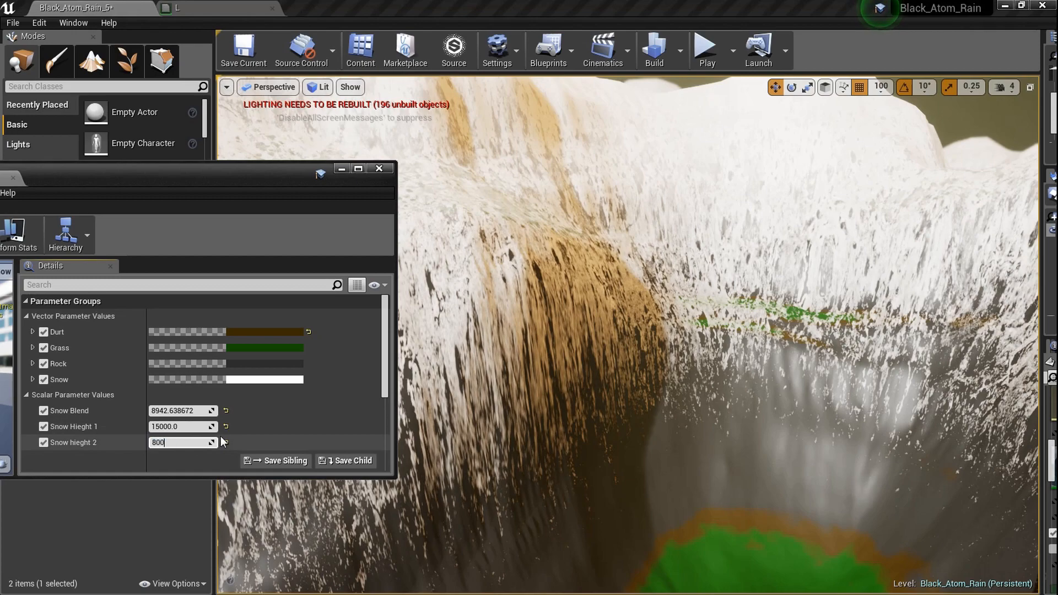
{"action": "type", "text": "0"}
{"action": "key", "text": "Return"}
{"action": "right_click_drag", "start_coordinate": [614, 434], "coordinate": [773, 437]}
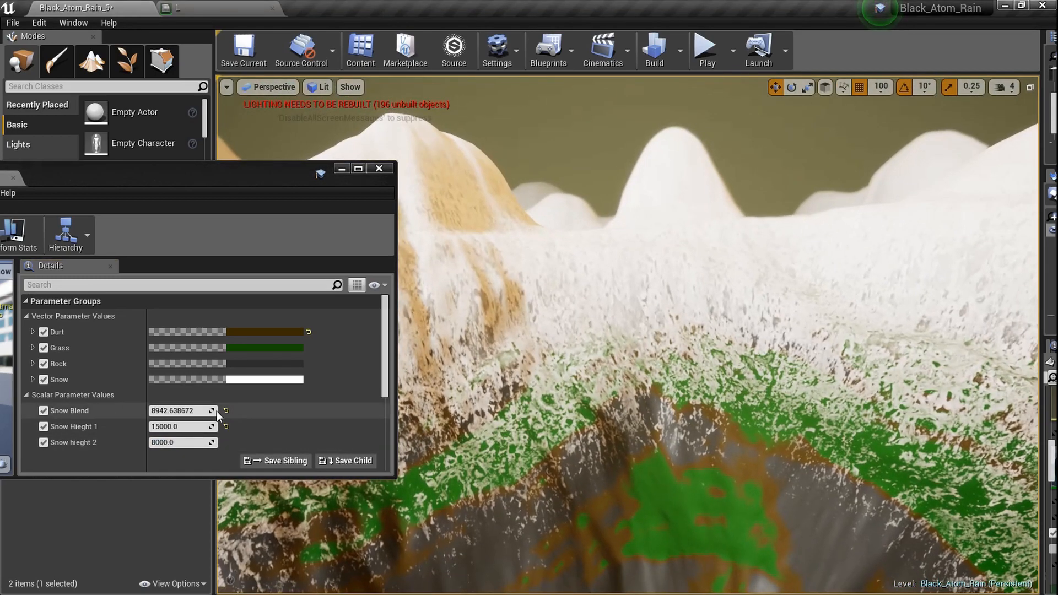
Step: Set Snow Blend to 5000 in the material instance
{"action": "left_click", "coordinate": [168, 413]}
{"action": "type", "text": "5000"}
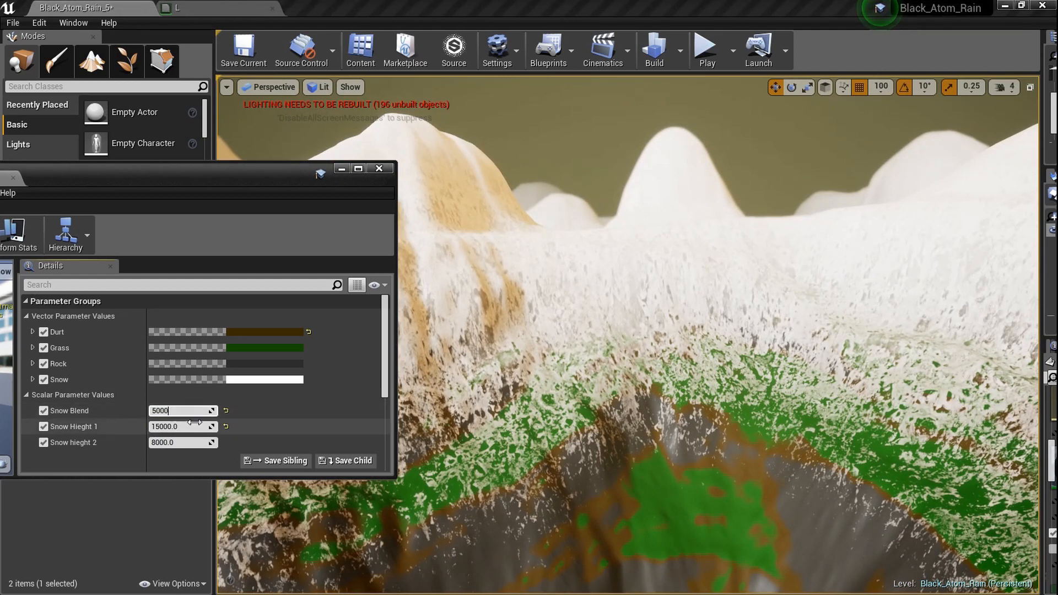
{"action": "key", "text": "Return"}
Step: Set Snow hieght 2 to 12000, check the snow edge on the landscape, and save the material instance
{"action": "left_click", "coordinate": [199, 426]}
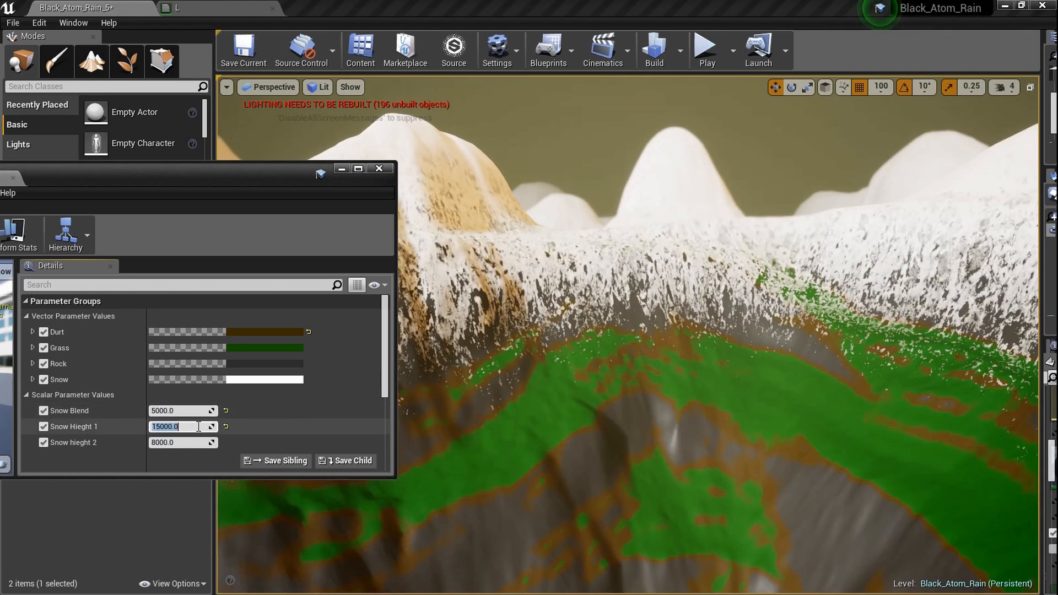
{"action": "left_click", "coordinate": [193, 443]}
{"action": "type", "text": "1200"}
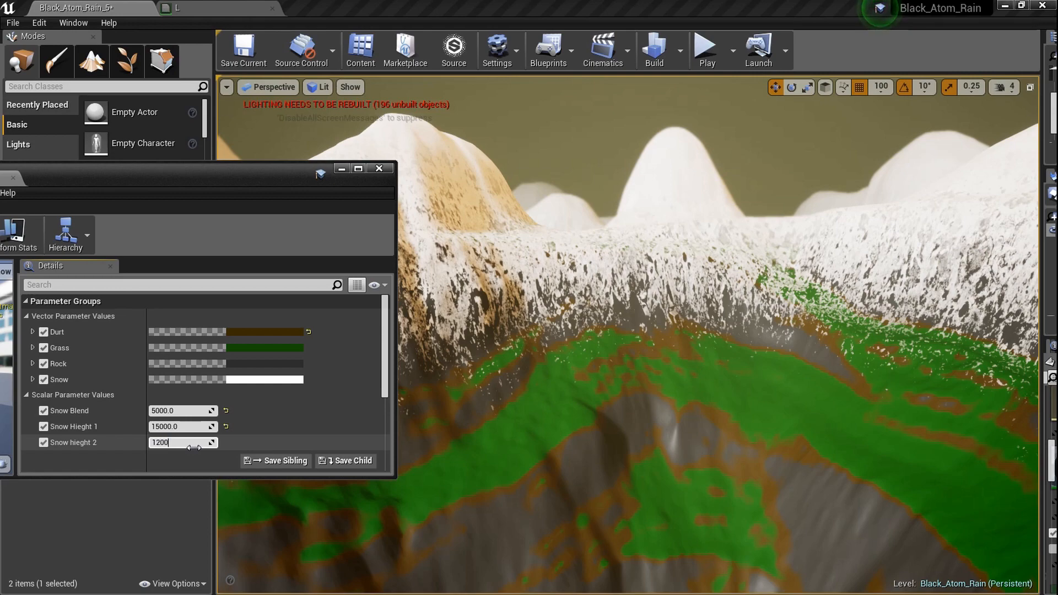
{"action": "type", "text": "0"}
{"action": "key", "text": "Return"}
{"action": "mouse_move", "coordinate": [577, 369]}
{"action": "right_mouse_down"}
{"action": "mouse_move", "coordinate": [529, 369]}
{"action": "mouse_move", "coordinate": [513, 352]}
{"action": "mouse_move", "coordinate": [651, 355]}
{"action": "right_mouse_up"}
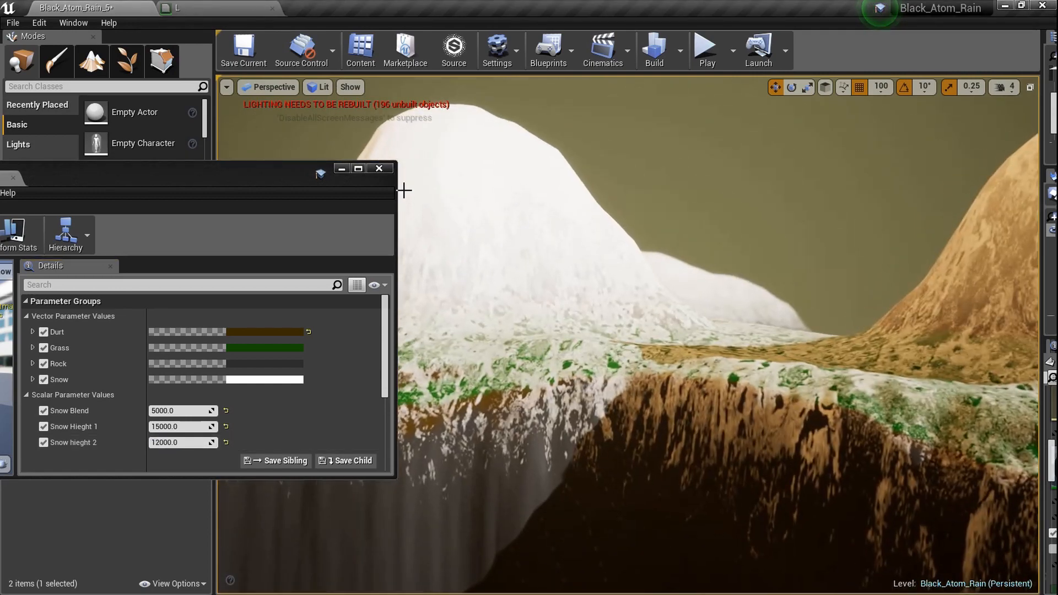
{"action": "left_click_drag", "start_coordinate": [205, 181], "coordinate": [411, 194]}
{"action": "left_click", "coordinate": [92, 246]}
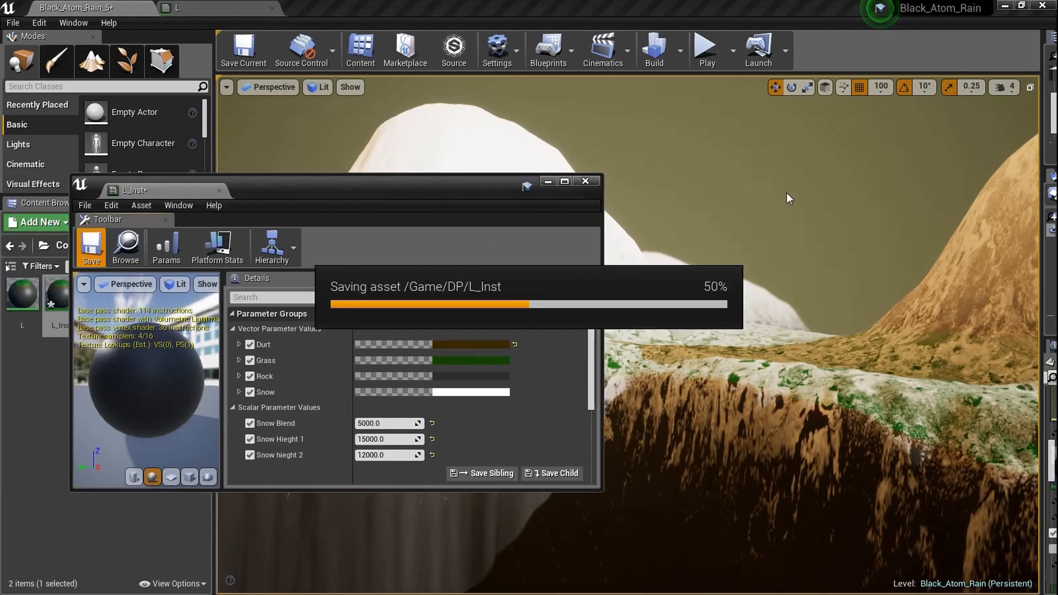
Step: Close the L_Inst material instance and examine the snow distribution across the landscape in the full-screen viewport
{"action": "left_click", "coordinate": [585, 183]}
{"action": "right_click_drag", "start_coordinate": [584, 276], "coordinate": [441, 287]}
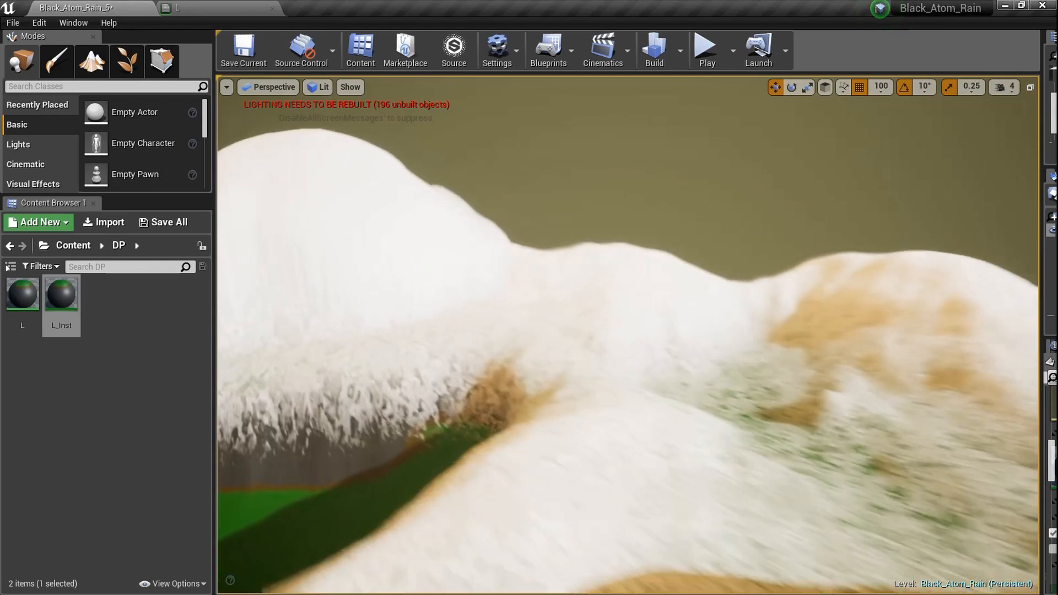
{"action": "mouse_move", "coordinate": [628, 335]}
{"action": "right_mouse_down"}
{"action": "mouse_move", "coordinate": [407, 325]}
{"action": "mouse_move", "coordinate": [639, 370]}
{"action": "mouse_move", "coordinate": [595, 298]}
{"action": "mouse_move", "coordinate": [529, 303]}
{"action": "mouse_move", "coordinate": [557, 301]}
{"action": "mouse_move", "coordinate": [636, 342]}
{"action": "mouse_move", "coordinate": [648, 325]}
{"action": "mouse_move", "coordinate": [642, 338]}
{"action": "mouse_move", "coordinate": [739, 333]}
{"action": "mouse_move", "coordinate": [689, 402]}
{"action": "mouse_move", "coordinate": [716, 386]}
{"action": "mouse_move", "coordinate": [635, 341]}
{"action": "right_mouse_up"}
{"action": "key", "text": "F11"}
{"action": "key", "text": "F11"}
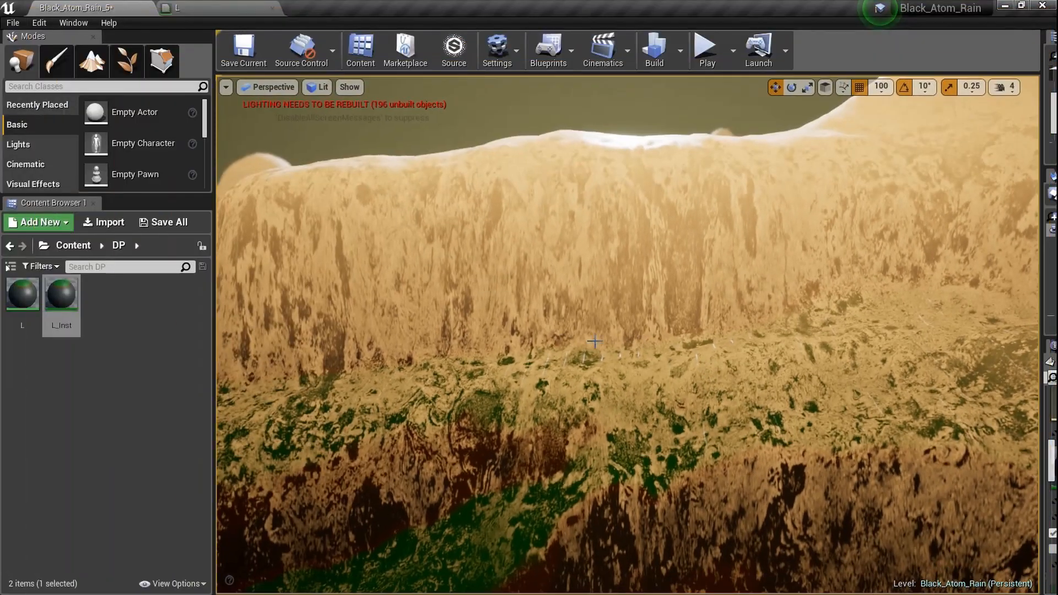
Step: Reopen the L_Inst material instance, then try Snow Blend at 0 and at 12000 on the slopes
{"action": "double_click", "coordinate": [57, 300]}
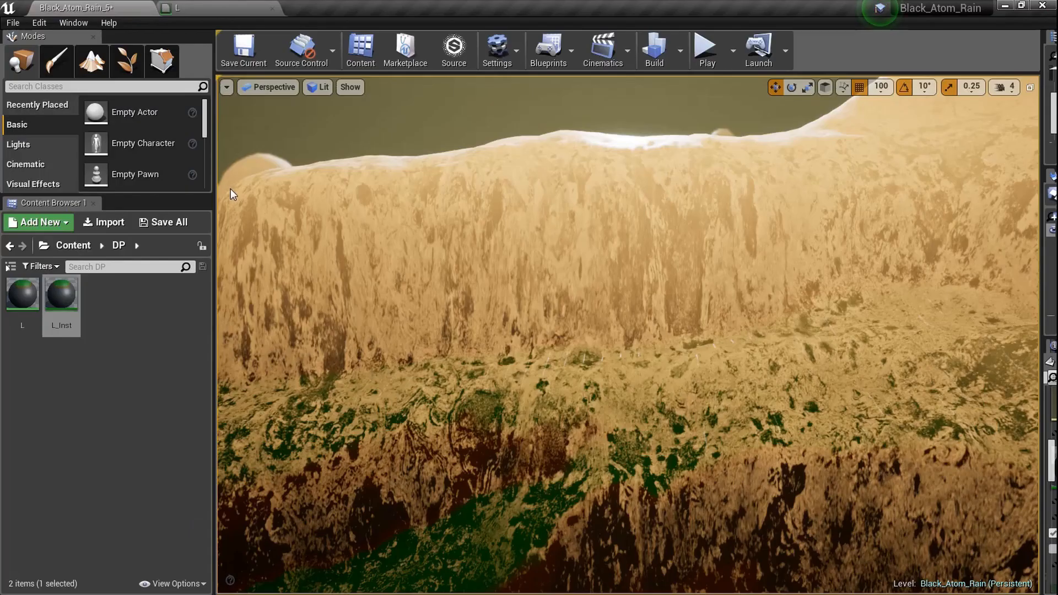
{"action": "left_click_drag", "start_coordinate": [452, 182], "coordinate": [205, 164]}
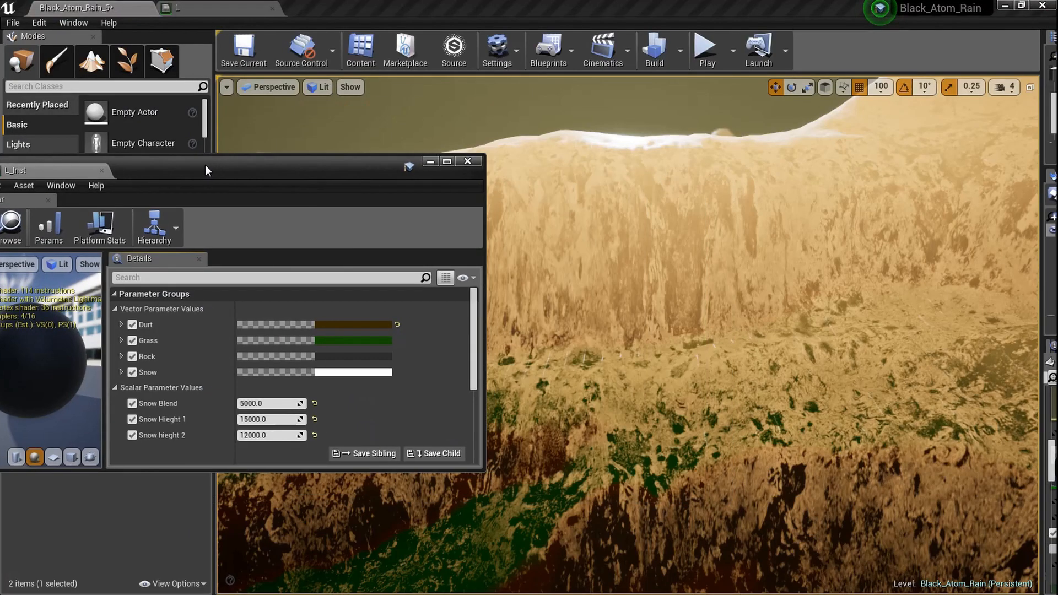
{"action": "left_click", "coordinate": [285, 403]}
{"action": "type", "text": "0"}
{"action": "key", "text": "Return"}
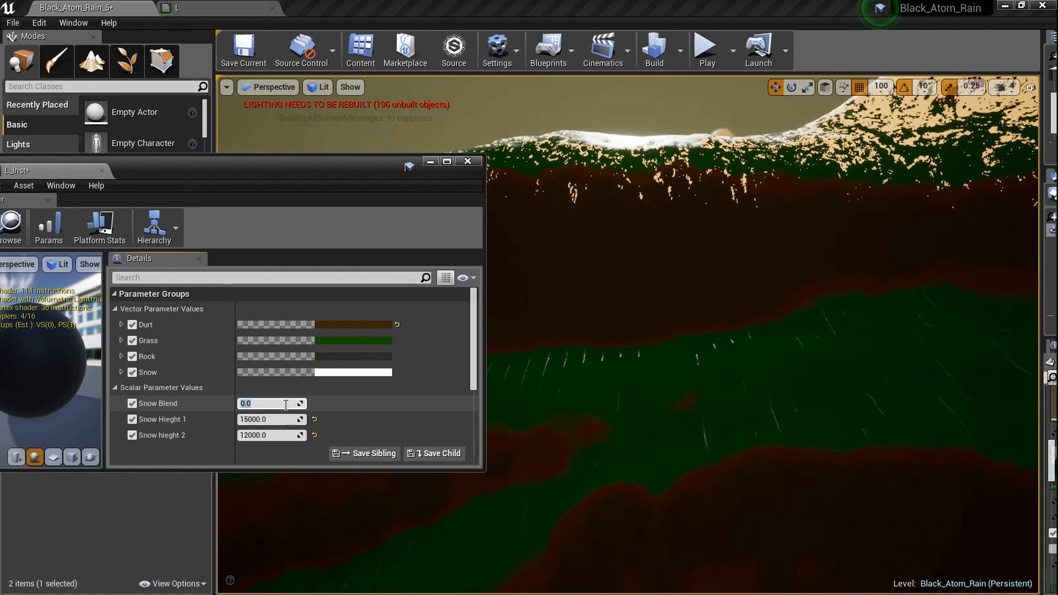
{"action": "key", "text": "Return"}
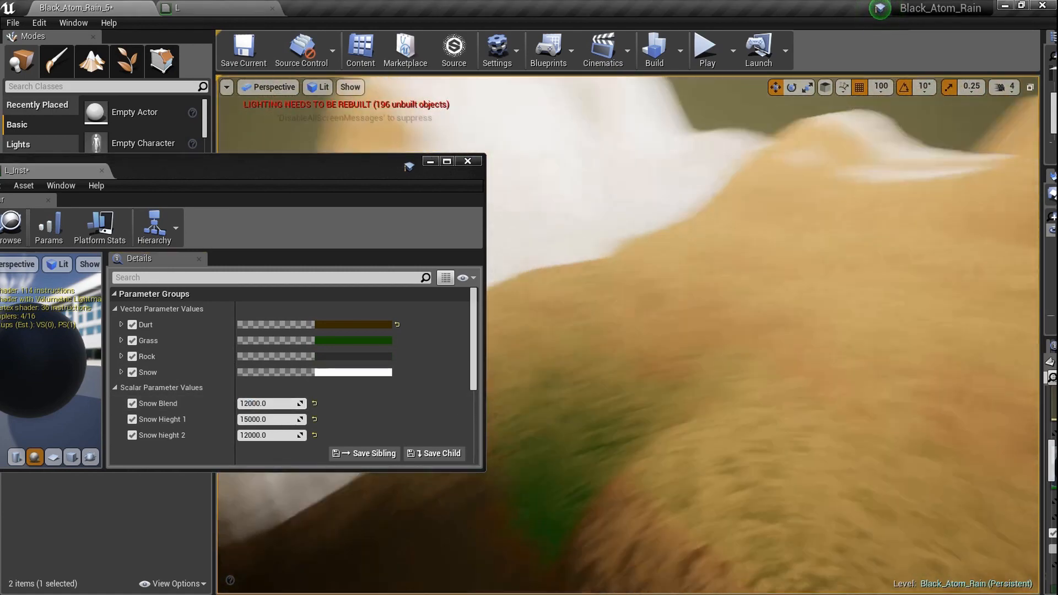
{"action": "mouse_move", "coordinate": [558, 483]}
{"action": "right_mouse_down"}
{"action": "mouse_move", "coordinate": [568, 463]}
{"action": "mouse_move", "coordinate": [558, 484]}
{"action": "right_mouse_up"}
Step: Set Snow Blend to 5000 in the material instance
{"action": "left_click", "coordinate": [285, 404]}
{"action": "type", "text": "5000"}
{"action": "key", "text": "Return"}
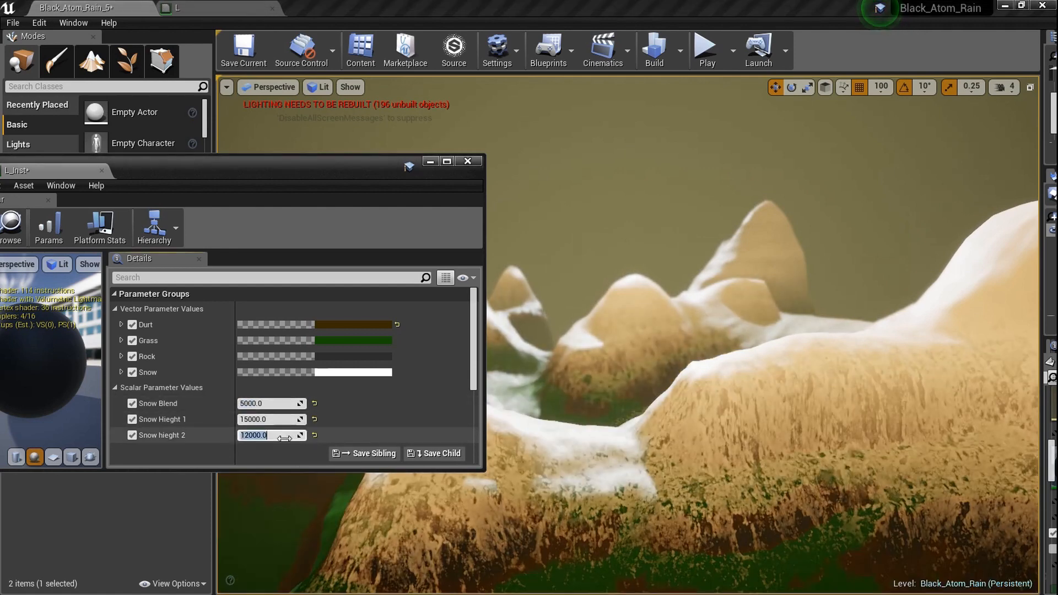
Step: Try Snow hieght 2 at 5000 with Snow Hieght 1 at 20000, and inspect the snow on the slopes
{"action": "key", "text": "Return"}
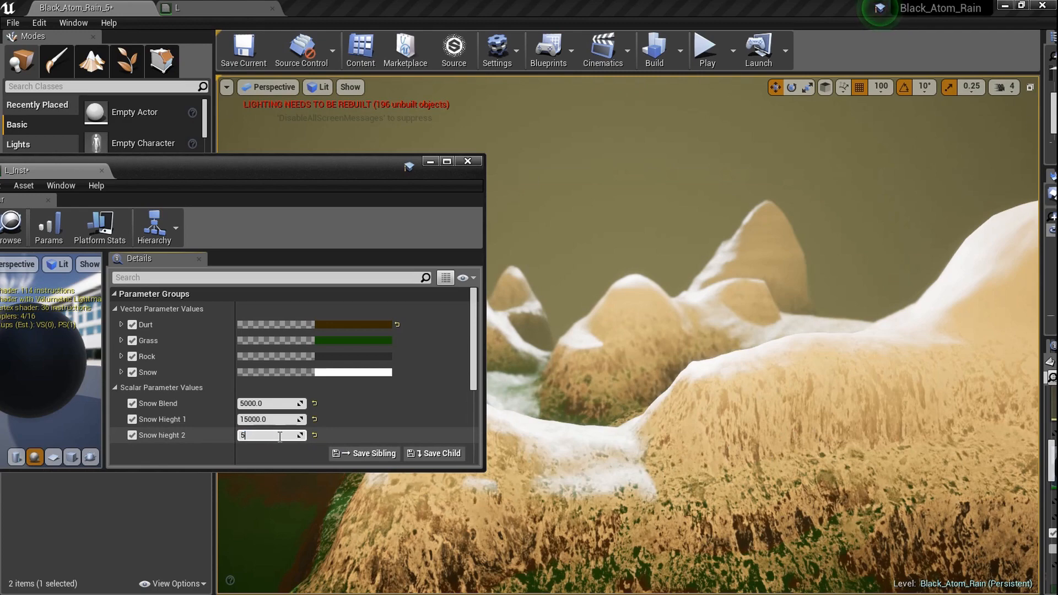
{"action": "type", "text": "5000"}
{"action": "key", "text": "Return"}
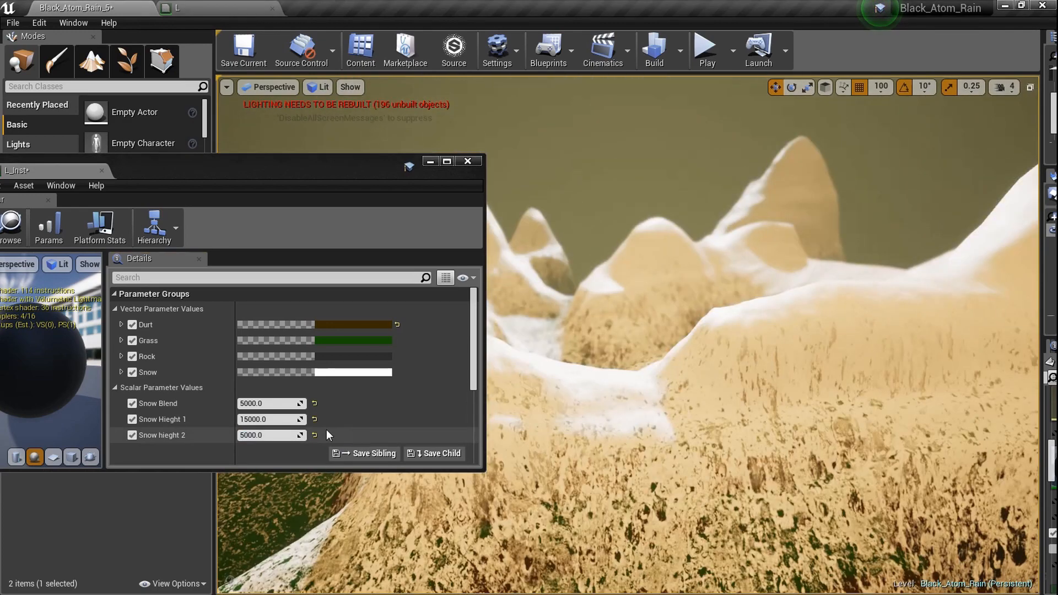
{"action": "left_click", "coordinate": [274, 420]}
{"action": "type", "text": "2000"}
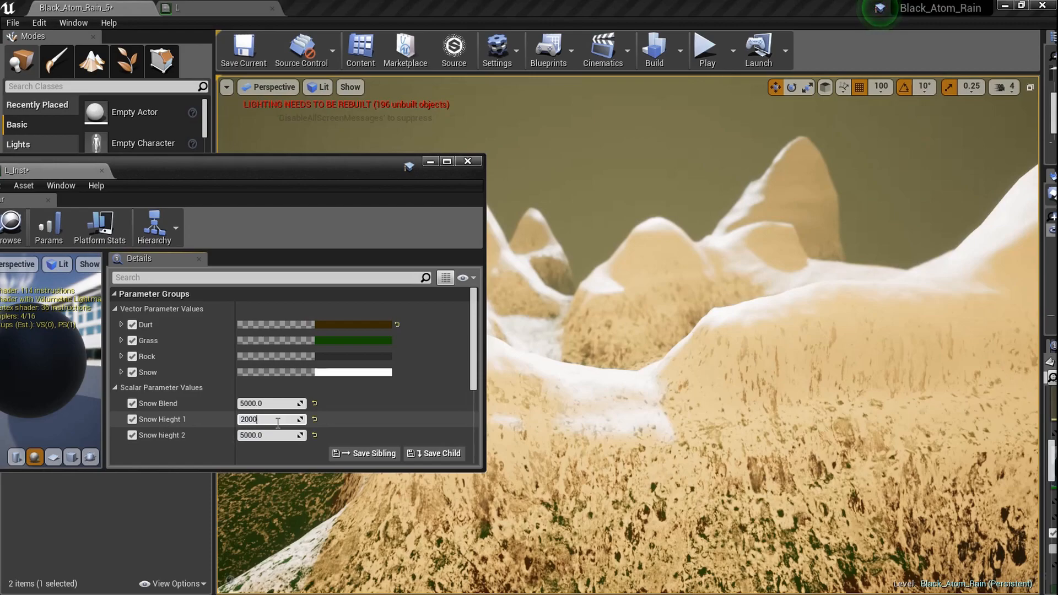
{"action": "type", "text": "0"}
{"action": "key", "text": "Return"}
{"action": "key", "text": "w"}
{"action": "right_click_drag", "start_coordinate": [764, 335], "coordinate": [808, 353]}
{"action": "key", "text": "s"}
Step: Try Snow Hieght 1 at 5000 with Snow hieght 2 at 1000, and inspect the mountains from a new viewpoint
{"action": "left_click", "coordinate": [289, 420]}
{"action": "type", "text": "5000"}
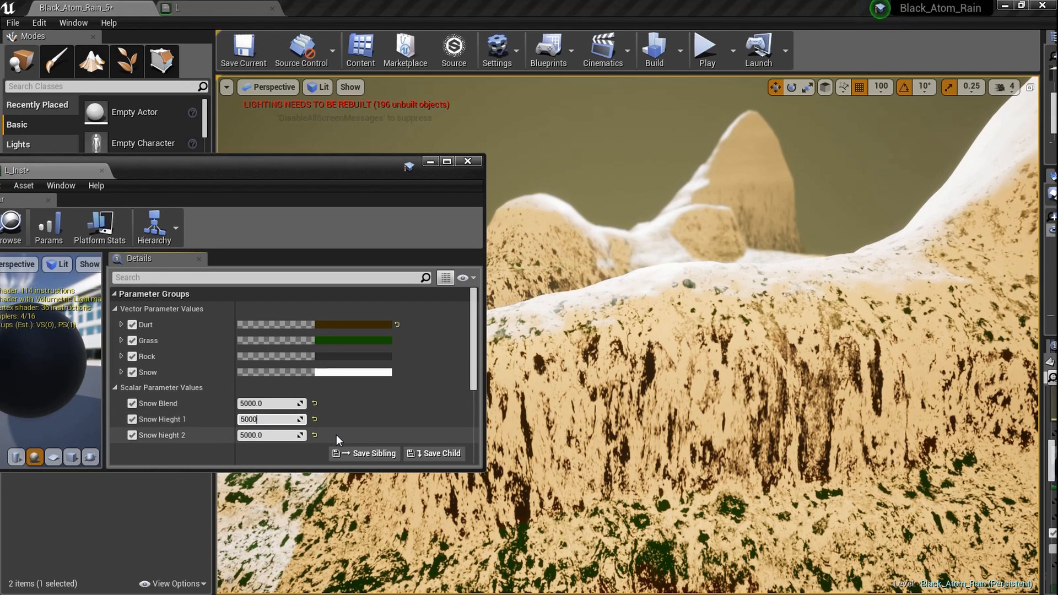
{"action": "key", "text": "Return"}
{"action": "left_click", "coordinate": [273, 435]}
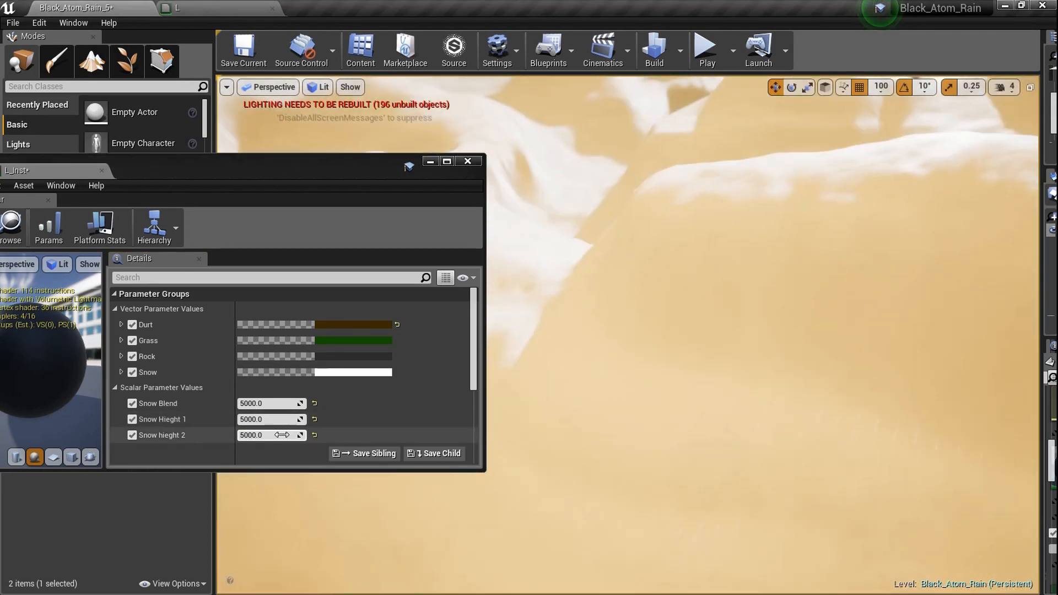
{"action": "type", "text": "1000"}
{"action": "key", "text": "Return"}
{"action": "key", "text": "w"}
{"action": "right_click_drag", "start_coordinate": [761, 342], "coordinate": [697, 323]}
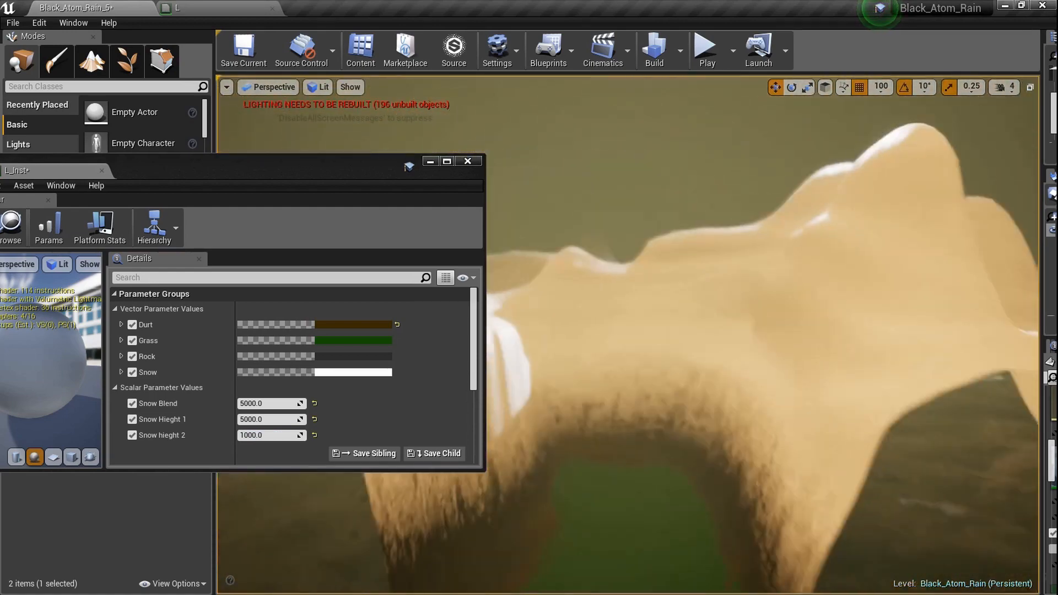
Step: Set Snow Hieght 1 to 15000 and Snow hieght 2 to 10000 in the material instance
{"action": "left_click", "coordinate": [282, 420]}
{"action": "type", "text": "15000"}
{"action": "key", "text": "Return"}
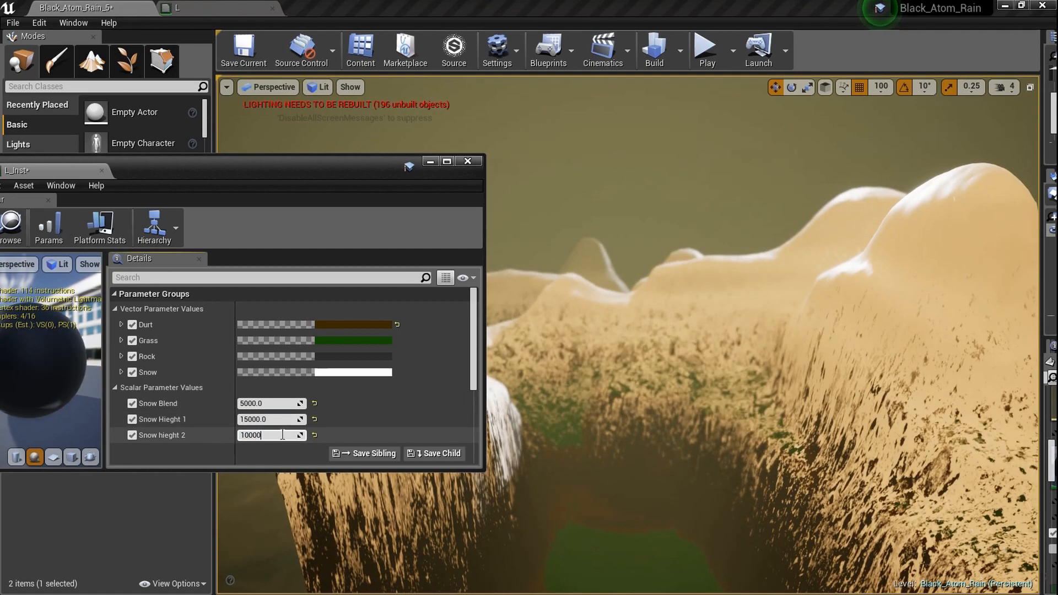
{"action": "key", "text": "Return"}
{"action": "right_click_drag", "start_coordinate": [673, 425], "coordinate": [651, 411]}
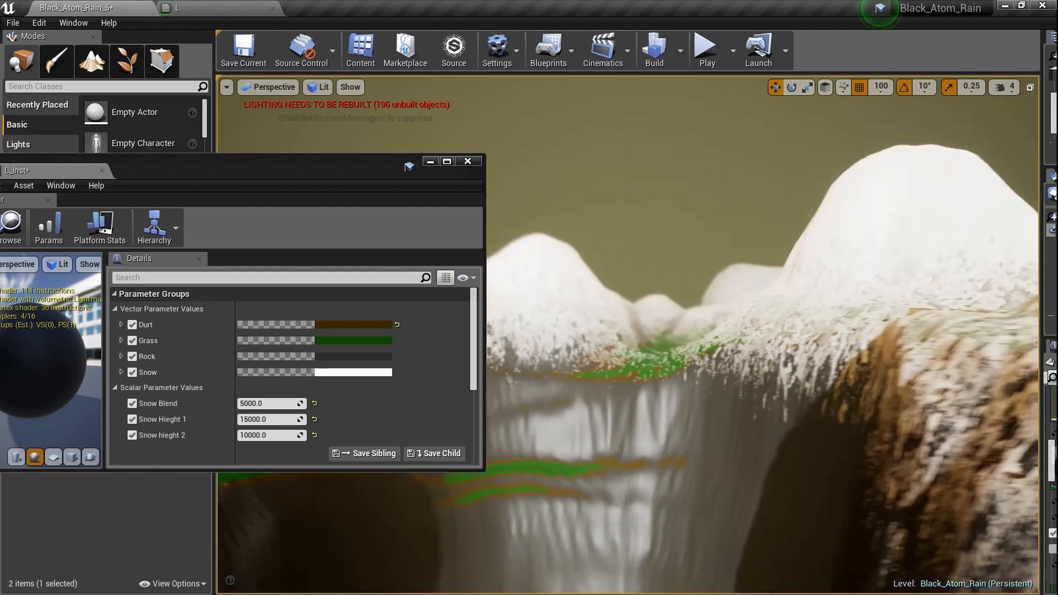
Step: Minimize the L_Inst editor and show the landscape in a full-screen viewport with game view on
{"action": "left_click_drag", "start_coordinate": [233, 174], "coordinate": [245, 2]}
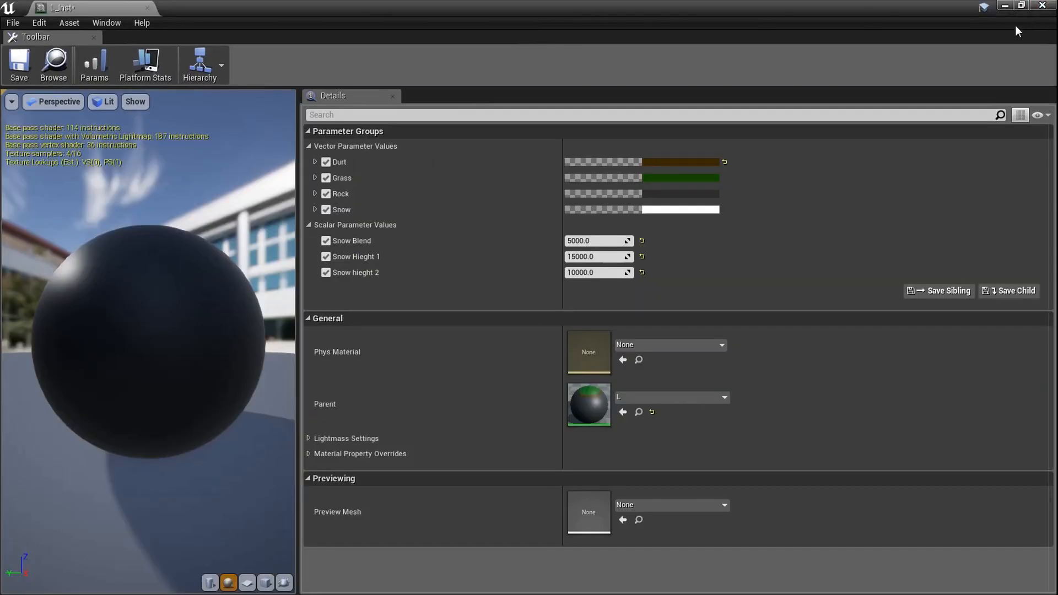
{"action": "left_click", "coordinate": [1005, 6]}
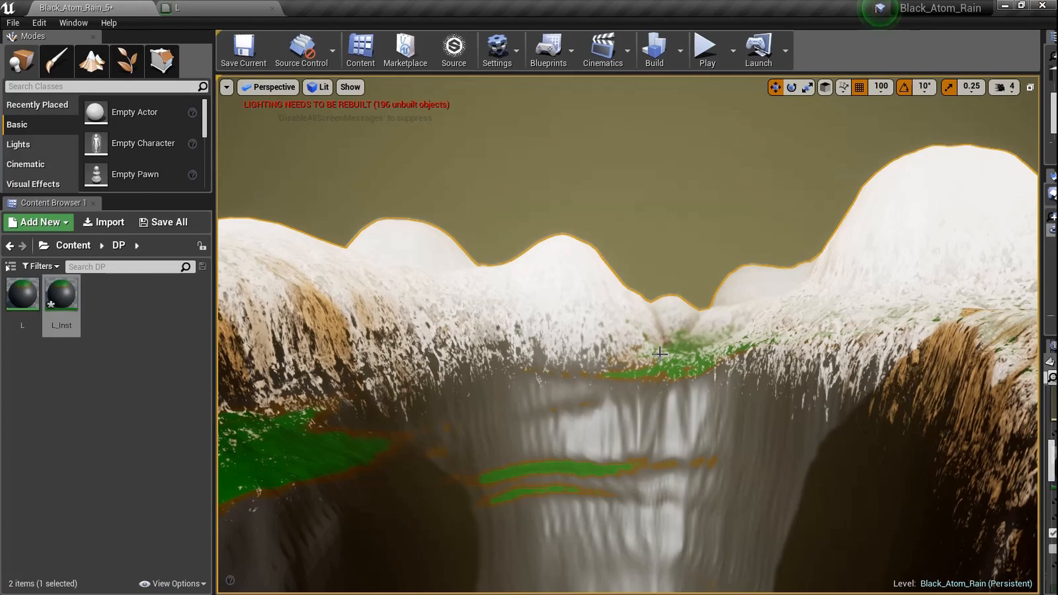
{"action": "key", "text": "F11"}
{"action": "mouse_move", "coordinate": [660, 353]}
{"action": "right_mouse_down"}
{"action": "mouse_move", "coordinate": [508, 353]}
{"action": "mouse_move", "coordinate": [464, 370]}
{"action": "mouse_move", "coordinate": [868, 336]}
{"action": "mouse_move", "coordinate": [739, 334]}
{"action": "mouse_move", "coordinate": [751, 329]}
{"action": "mouse_move", "coordinate": [833, 367]}
{"action": "mouse_move", "coordinate": [846, 350]}
{"action": "mouse_move", "coordinate": [874, 349]}
{"action": "mouse_move", "coordinate": [839, 335]}
{"action": "mouse_move", "coordinate": [860, 336]}
{"action": "mouse_move", "coordinate": [703, 344]}
{"action": "mouse_move", "coordinate": [752, 356]}
{"action": "mouse_move", "coordinate": [642, 350]}
{"action": "mouse_move", "coordinate": [640, 432]}
{"action": "mouse_move", "coordinate": [675, 359]}
{"action": "mouse_move", "coordinate": [642, 325]}
{"action": "mouse_move", "coordinate": [568, 330]}
{"action": "mouse_move", "coordinate": [551, 347]}
{"action": "mouse_move", "coordinate": [463, 298]}
{"action": "mouse_move", "coordinate": [444, 317]}
{"action": "mouse_move", "coordinate": [424, 317]}
{"action": "mouse_move", "coordinate": [375, 281]}
{"action": "mouse_move", "coordinate": [336, 308]}
{"action": "mouse_move", "coordinate": [265, 311]}
{"action": "mouse_move", "coordinate": [659, 355]}
{"action": "right_mouse_up"}
{"action": "key", "text": "g"}
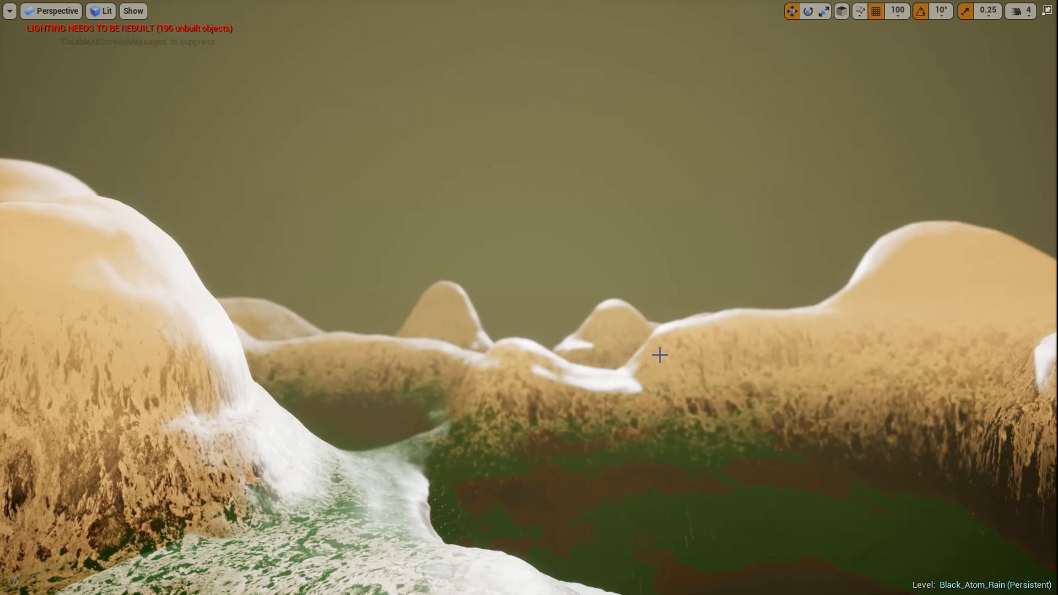
Step: Fly over the landscape and examine how the snow blends with grass, dirt and rock on the mountains and in the valley
{"action": "key", "text": "w"}
{"action": "mouse_move", "coordinate": [659, 355]}
{"action": "right_mouse_down"}
{"action": "mouse_move", "coordinate": [660, 386]}
{"action": "mouse_move", "coordinate": [606, 386]}
{"action": "mouse_move", "coordinate": [659, 355]}
{"action": "right_mouse_up"}
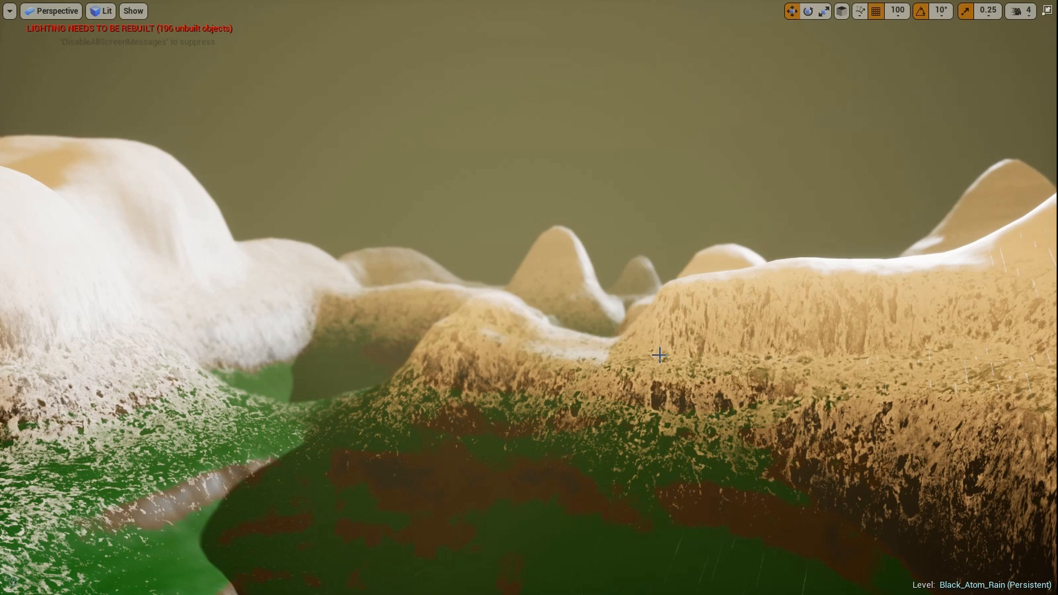
{"action": "key", "text": "s"}
{"action": "mouse_move", "coordinate": [660, 355]}
{"action": "right_mouse_down"}
{"action": "mouse_move", "coordinate": [705, 361]}
{"action": "mouse_move", "coordinate": [595, 339]}
{"action": "mouse_move", "coordinate": [615, 342]}
{"action": "mouse_move", "coordinate": [531, 364]}
{"action": "mouse_move", "coordinate": [571, 354]}
{"action": "mouse_move", "coordinate": [674, 359]}
{"action": "mouse_move", "coordinate": [643, 356]}
{"action": "right_mouse_up"}
{"action": "key", "text": "d"}
{"action": "key", "text": "w"}
{"action": "key", "text": "s"}
{"action": "key", "text": "q"}
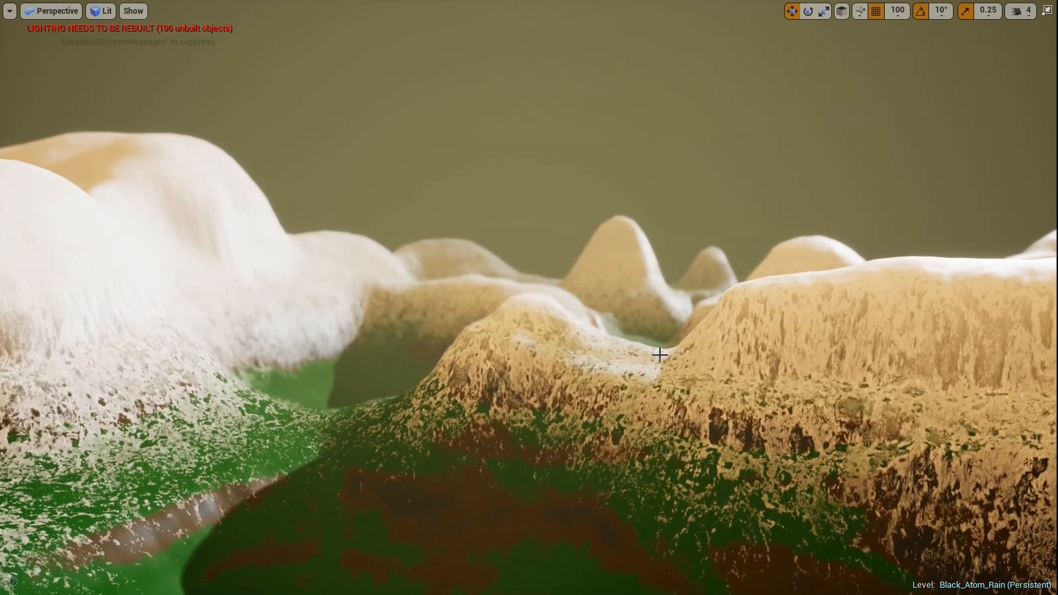
Step: Return the viewport to its normal size and check the snow transition above the valley
{"action": "key", "text": "F11"}
{"action": "key", "text": "w"}
{"action": "mouse_move", "coordinate": [659, 355]}
{"action": "right_mouse_down"}
{"action": "mouse_move", "coordinate": [634, 368]}
{"action": "mouse_move", "coordinate": [695, 333]}
{"action": "mouse_move", "coordinate": [710, 361]}
{"action": "mouse_move", "coordinate": [644, 356]}
{"action": "mouse_move", "coordinate": [686, 371]}
{"action": "mouse_move", "coordinate": [649, 349]}
{"action": "mouse_move", "coordinate": [596, 359]}
{"action": "mouse_move", "coordinate": [612, 325]}
{"action": "mouse_move", "coordinate": [650, 332]}
{"action": "mouse_move", "coordinate": [617, 340]}
{"action": "mouse_move", "coordinate": [654, 346]}
{"action": "right_mouse_up"}
{"action": "key", "text": "q"}
{"action": "key", "text": "a"}
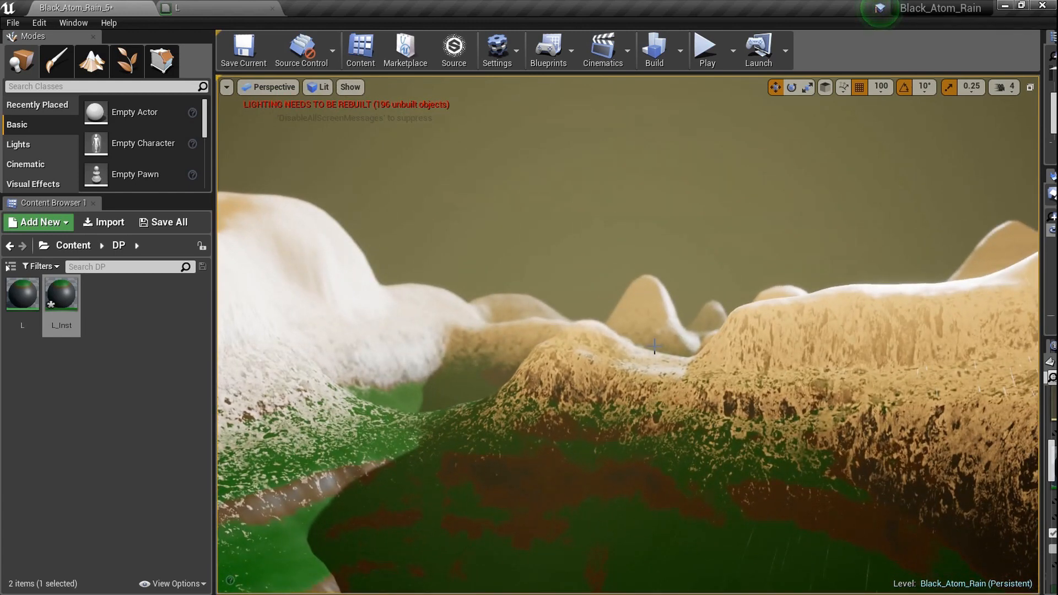